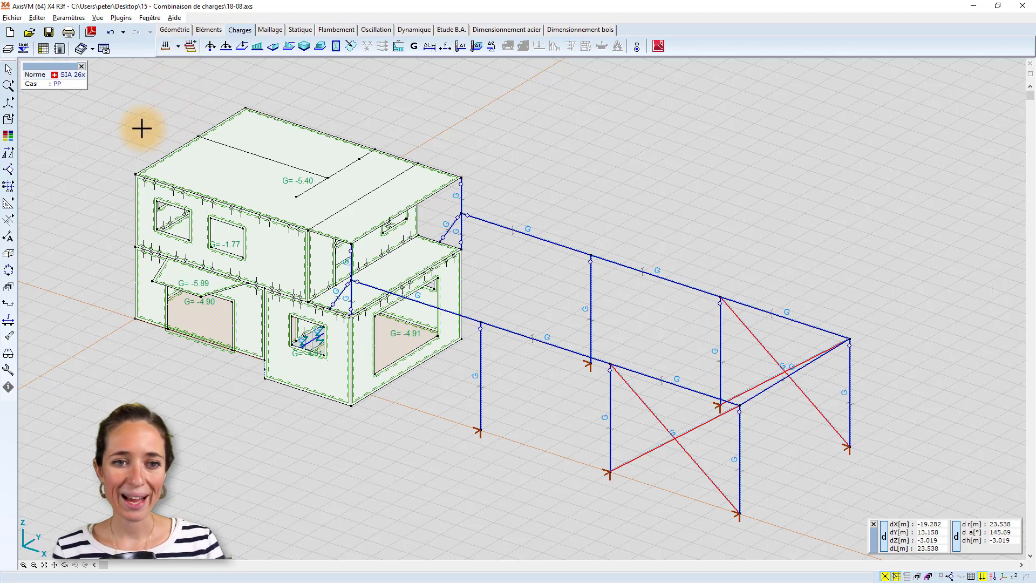
Step through the load cases from PP to Ch utile 1, examining the loads of each on the model.
key("Page_Down")
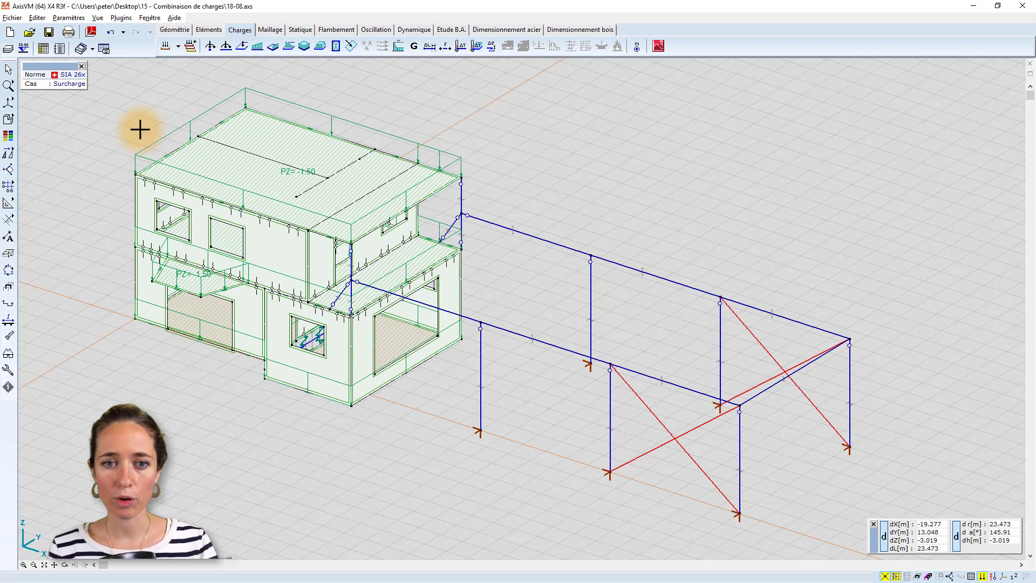
key("Page_Down")
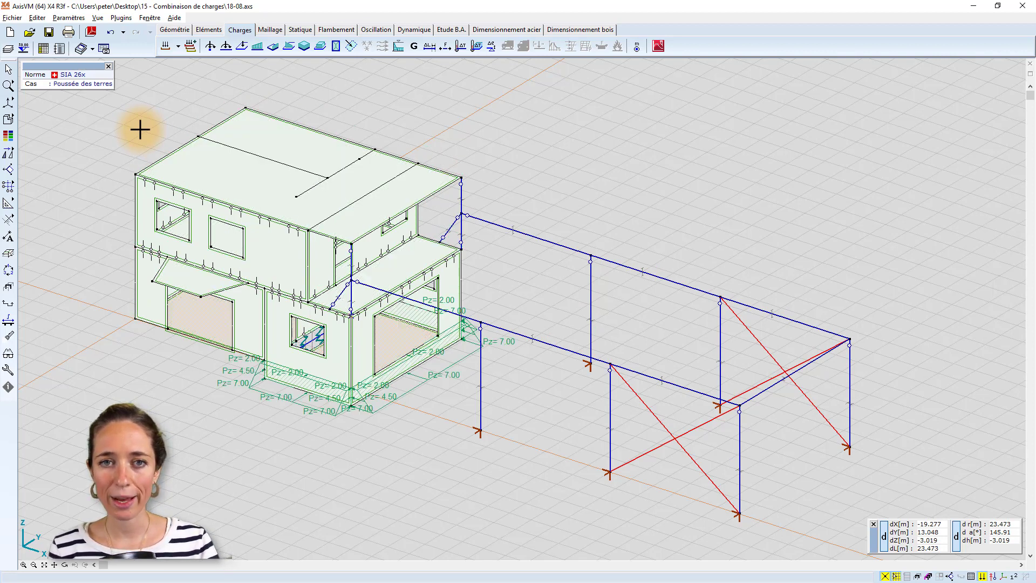
key("Page_Down")
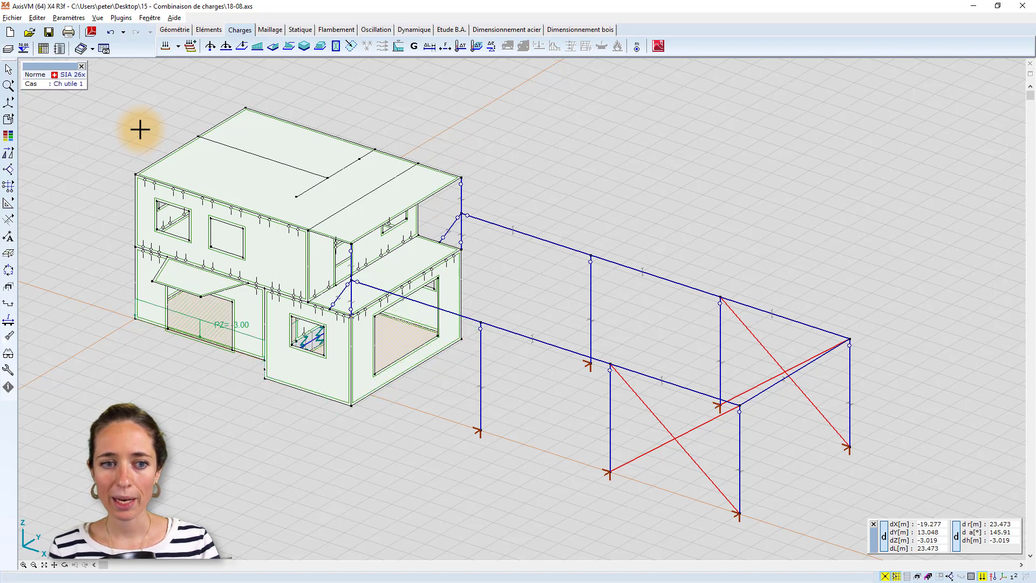
Switch the model to wireframe display and review the loads of Ch utile 2 through Ch utile 8.
left_click(25, 121)
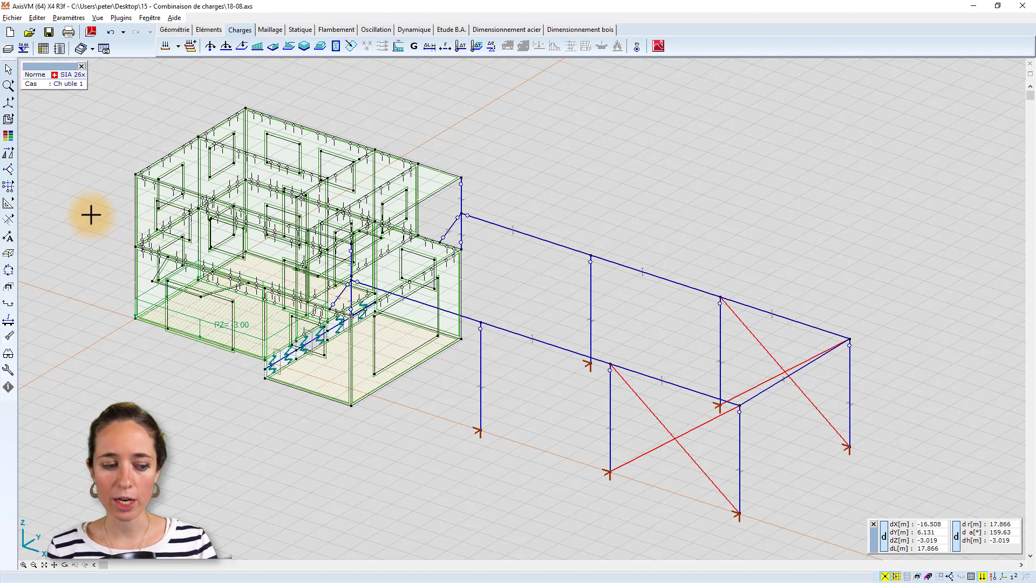
key("Page_Down")
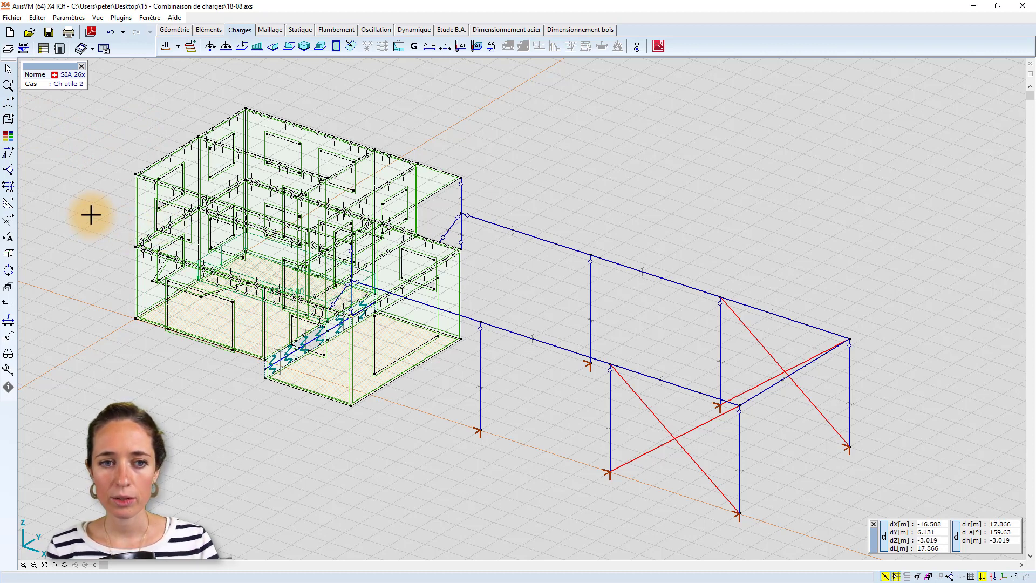
key("Page_Down")
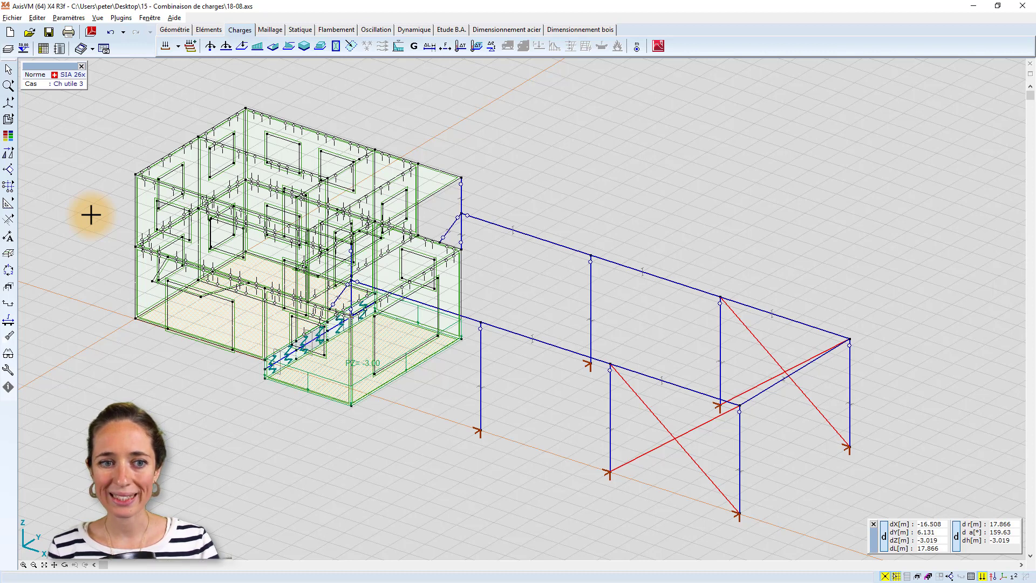
key("Page_Down")
key("Page_Down")
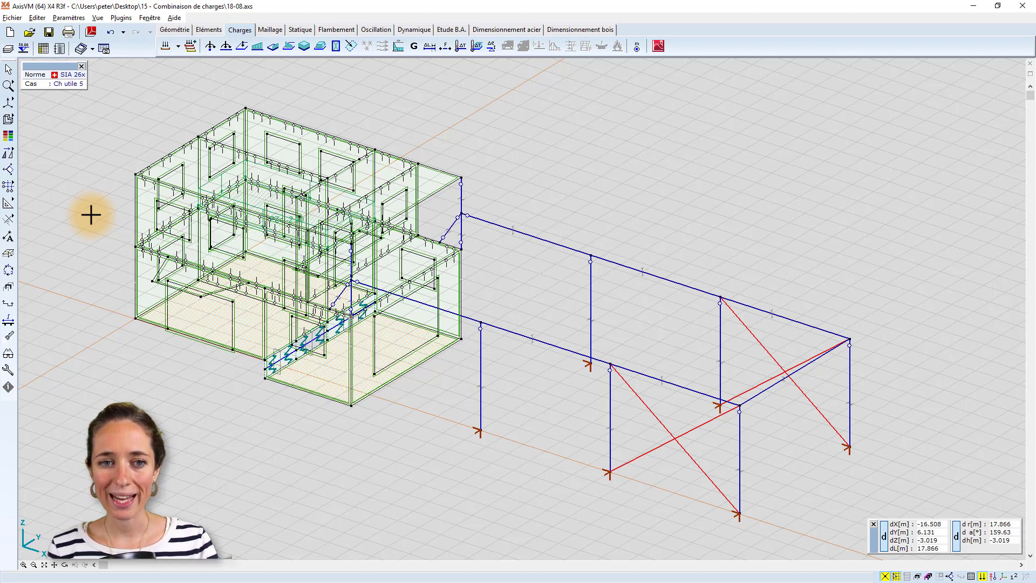
key("Page_Down")
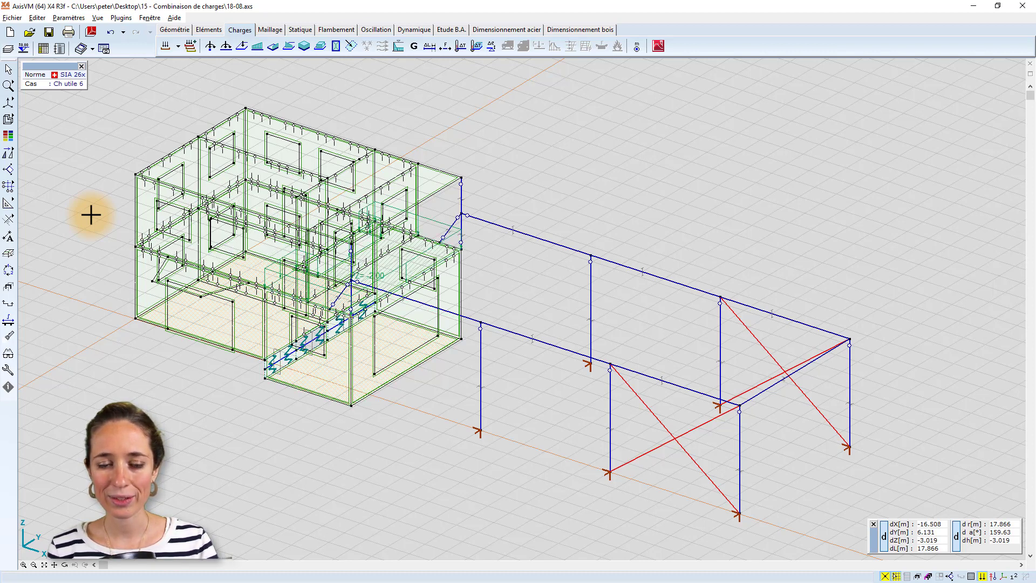
key("Page_Down")
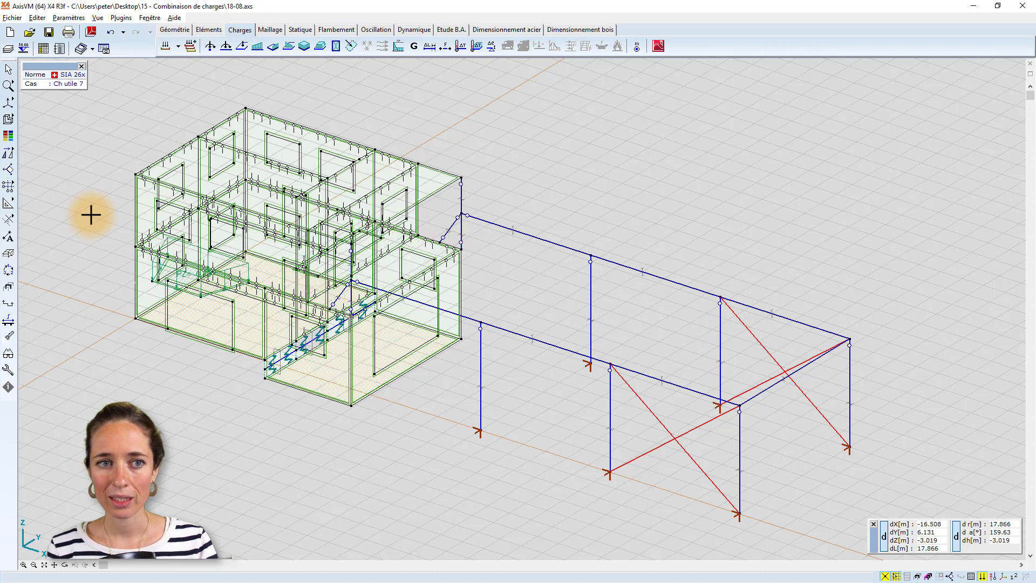
key("Page_Down")
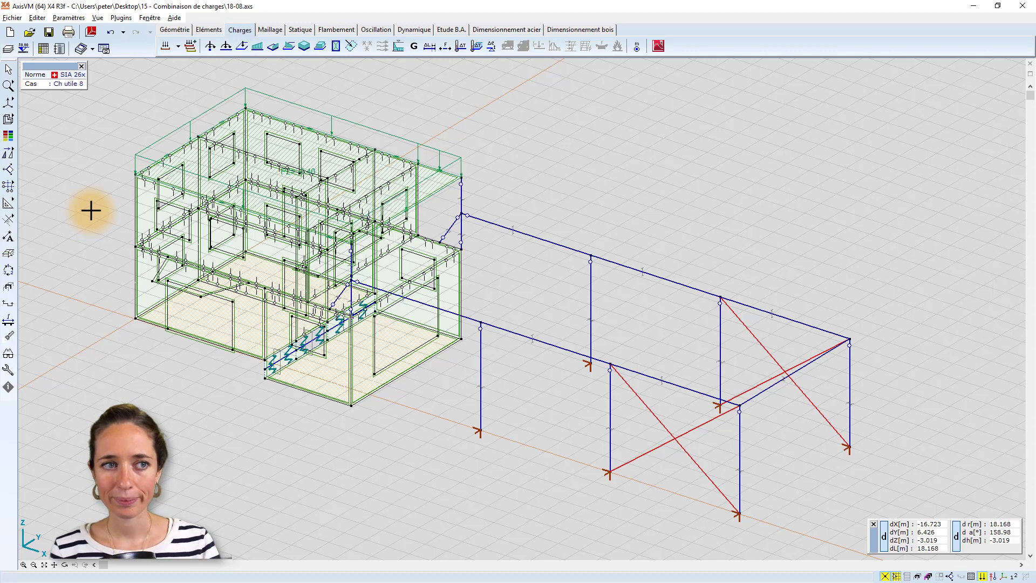
Restore the hidden-line display and review the line loads of cases Q1, Q2 and Q3 on the frame beams.
key("Page_Down")
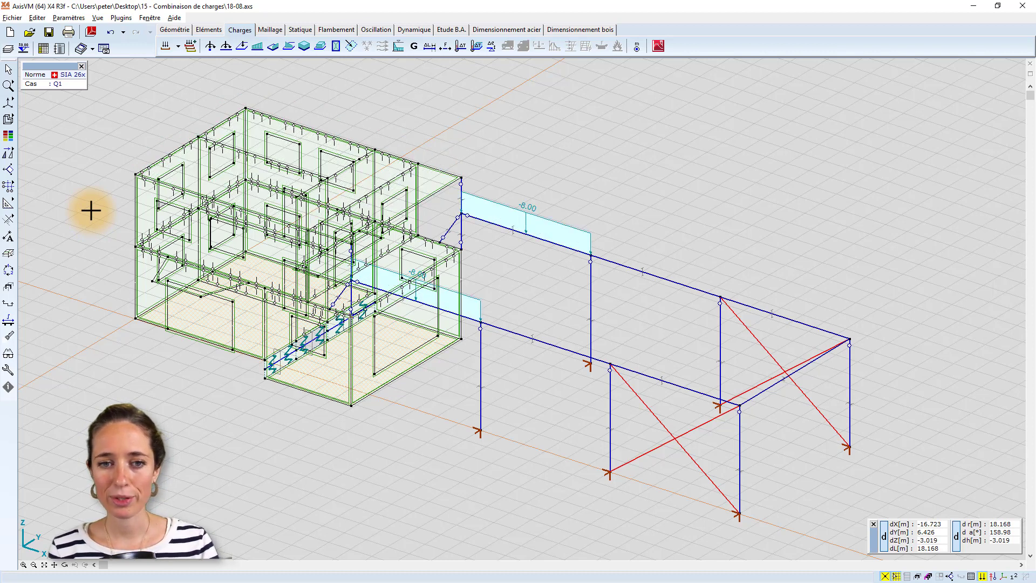
left_click(29, 120)
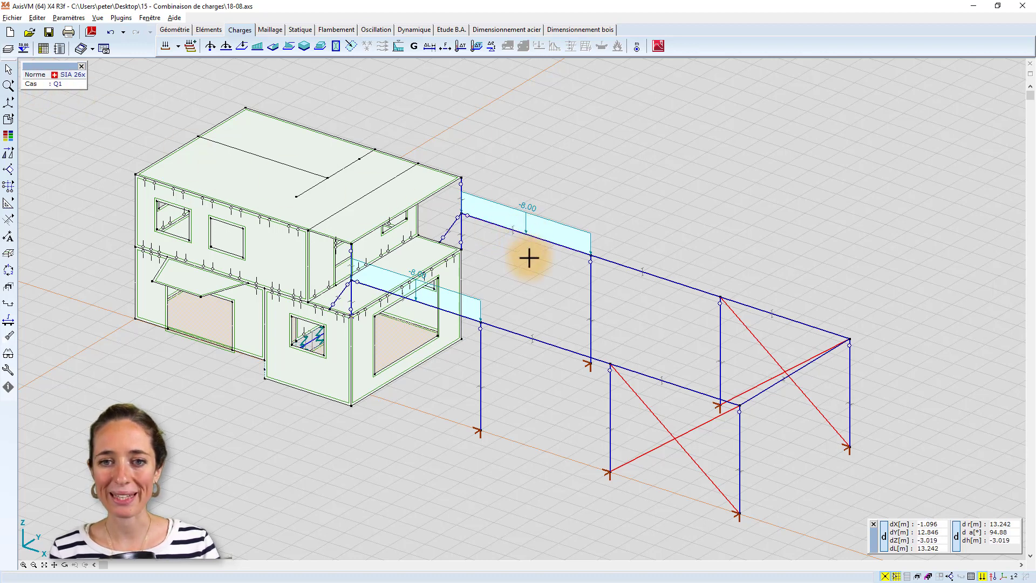
key("Page_Down")
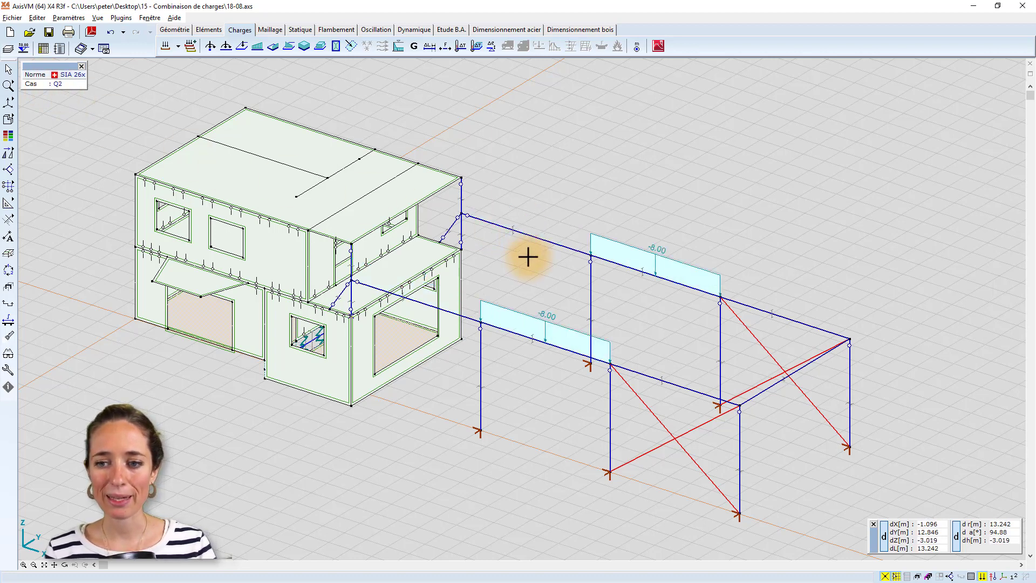
key("Page_Down")
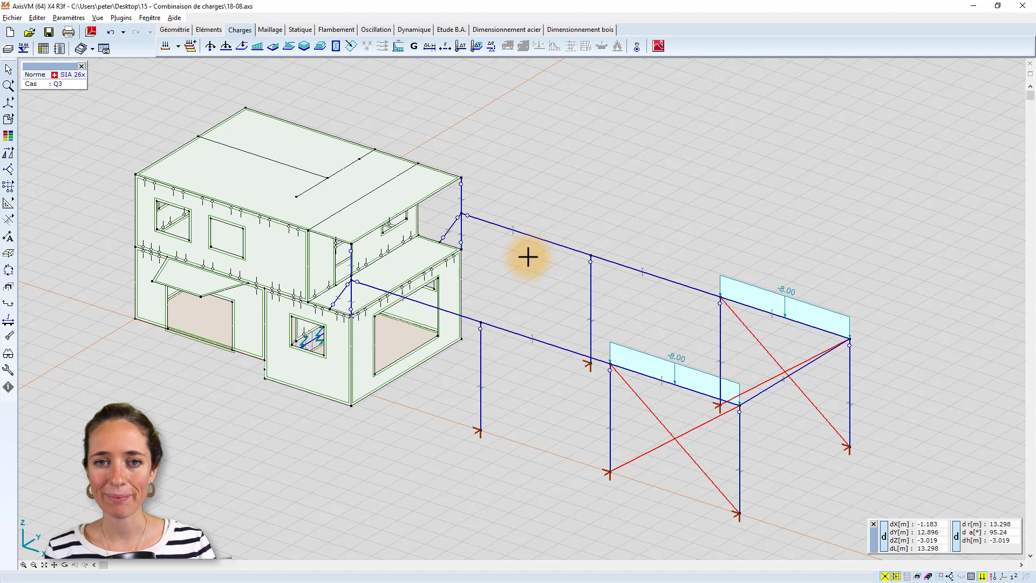
Review the wind load cases Vent N, Vent E, Vent S and Vent O, inspecting a wall load under Vent N.
key("Page_Down")
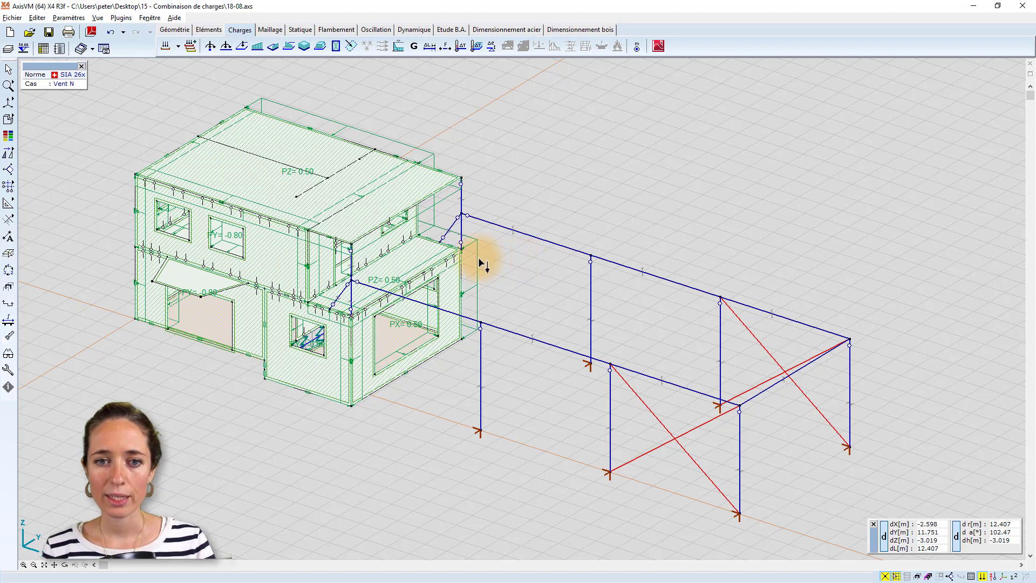
mouse_move(480, 259)
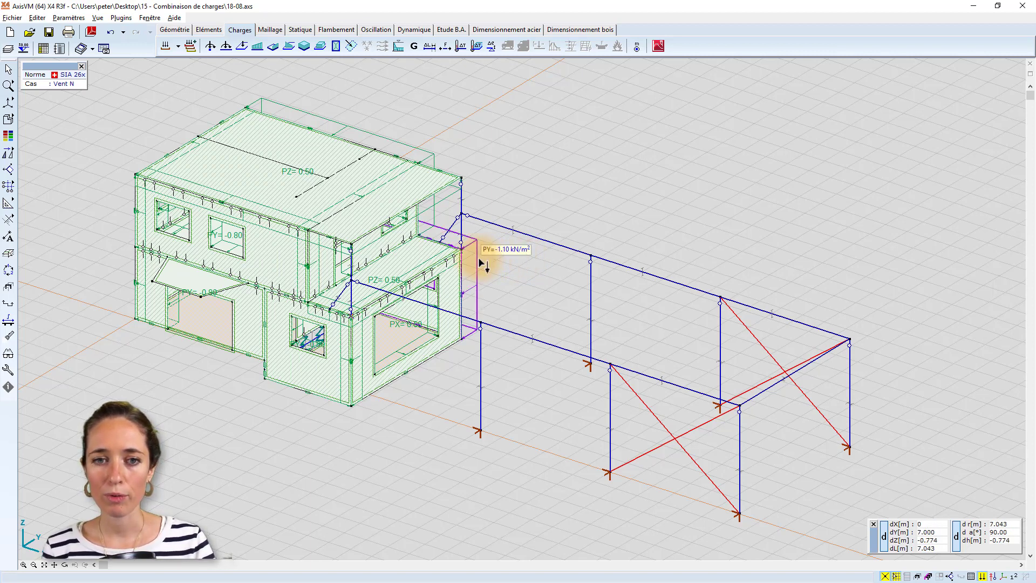
key("Page_Down")
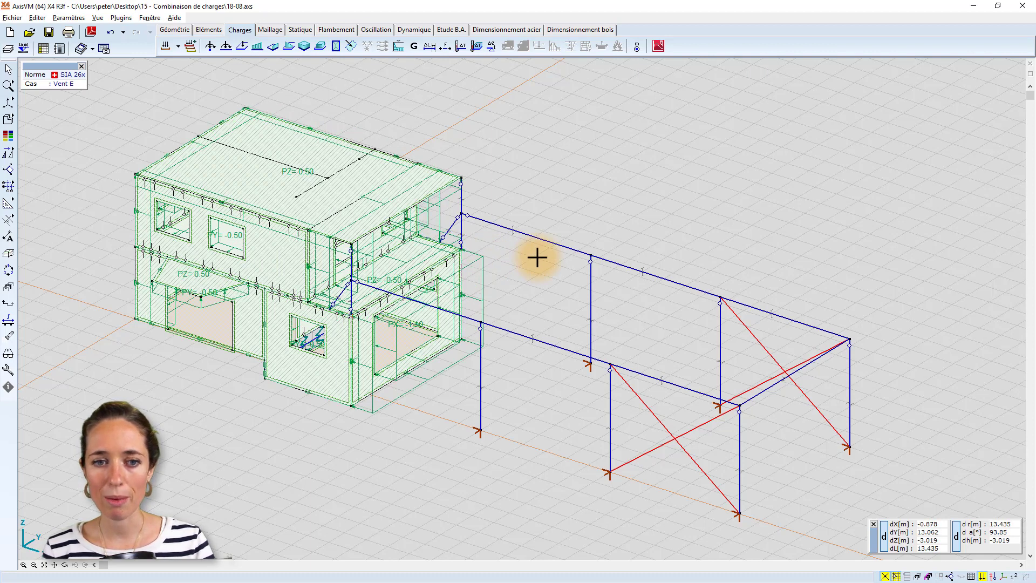
key("Page_Down")
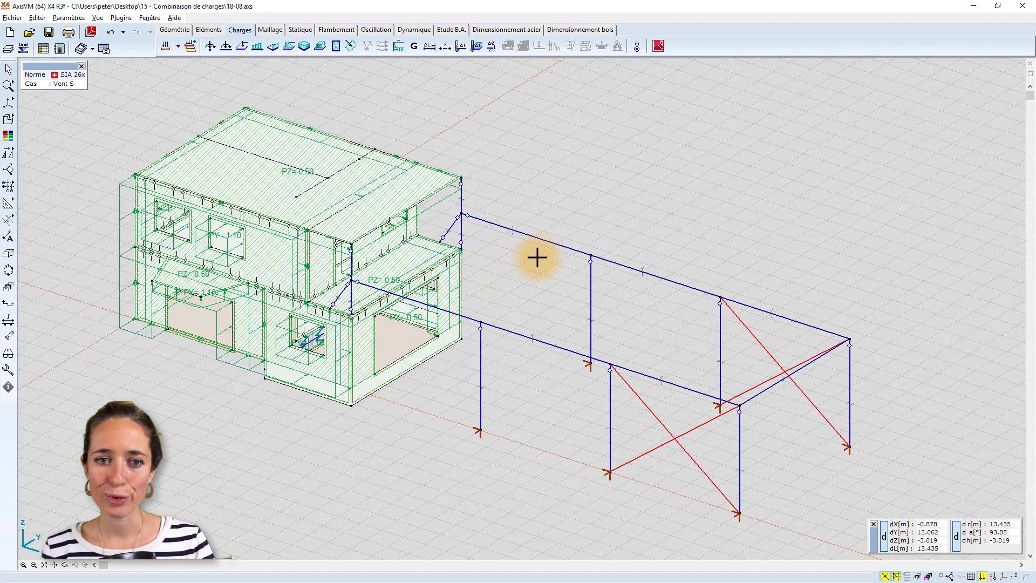
key("Page_Down")
key("Page_Down")
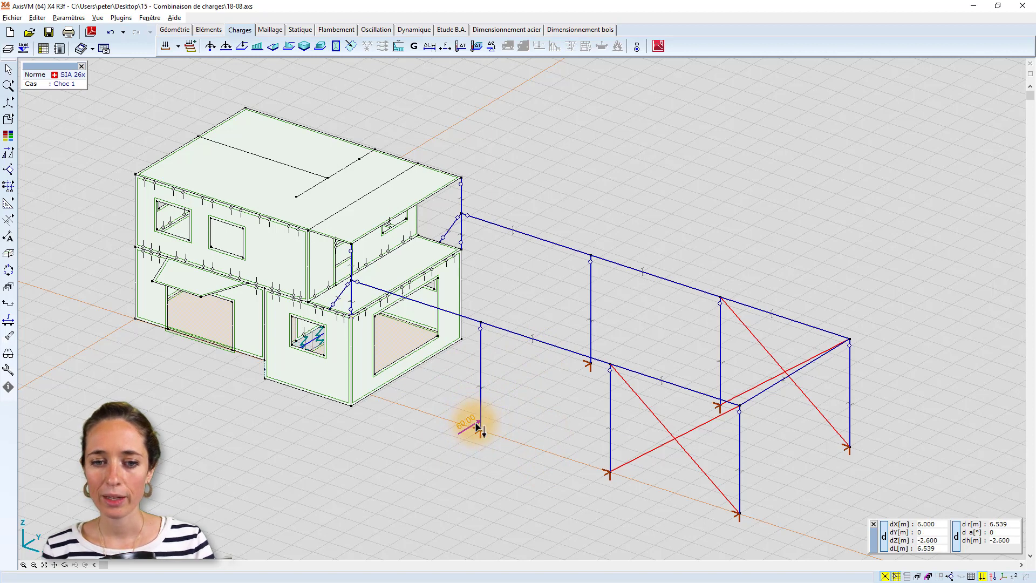
Review the impact load cases Choc 1 through Choc 6 on the frame columns and look over the complete load case list.
key("Page_Down")
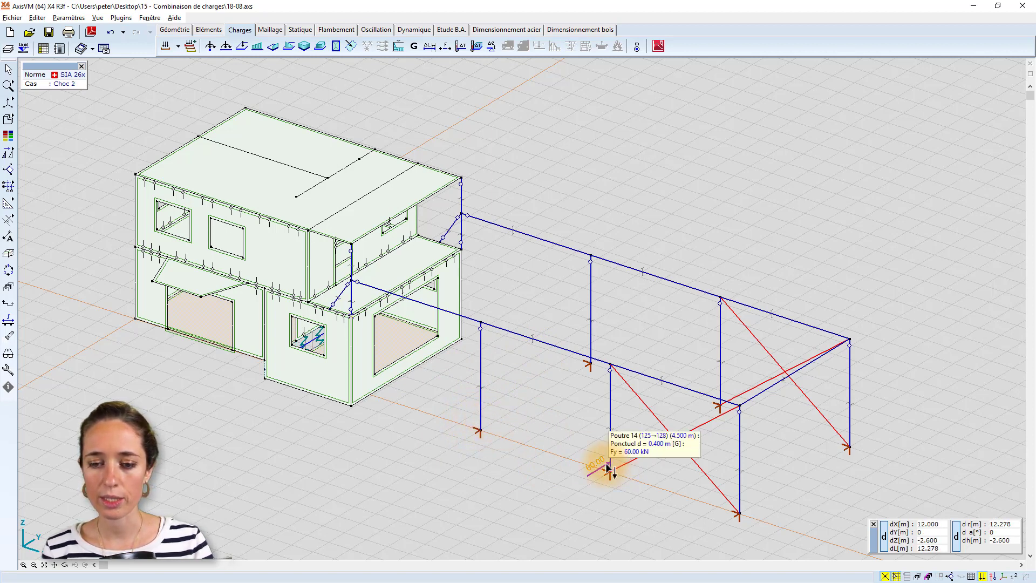
key("Page_Down")
key("Page_Down")
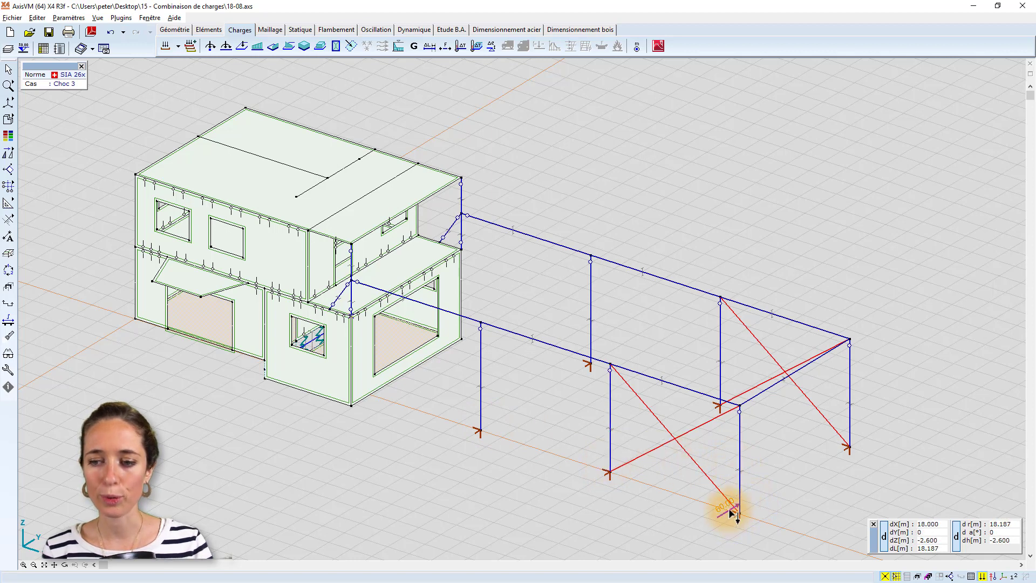
key("Page_Down")
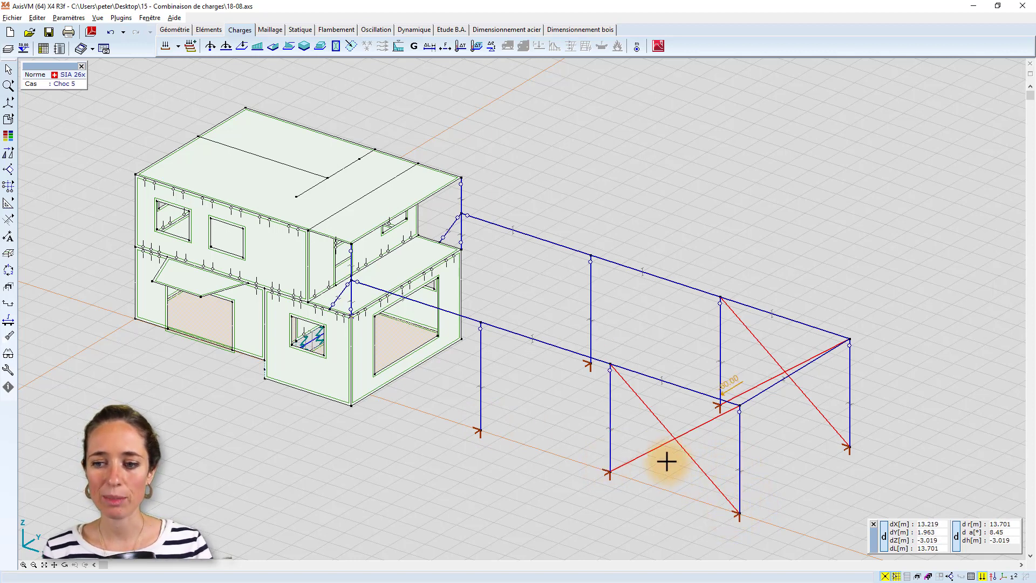
key("Page_Down")
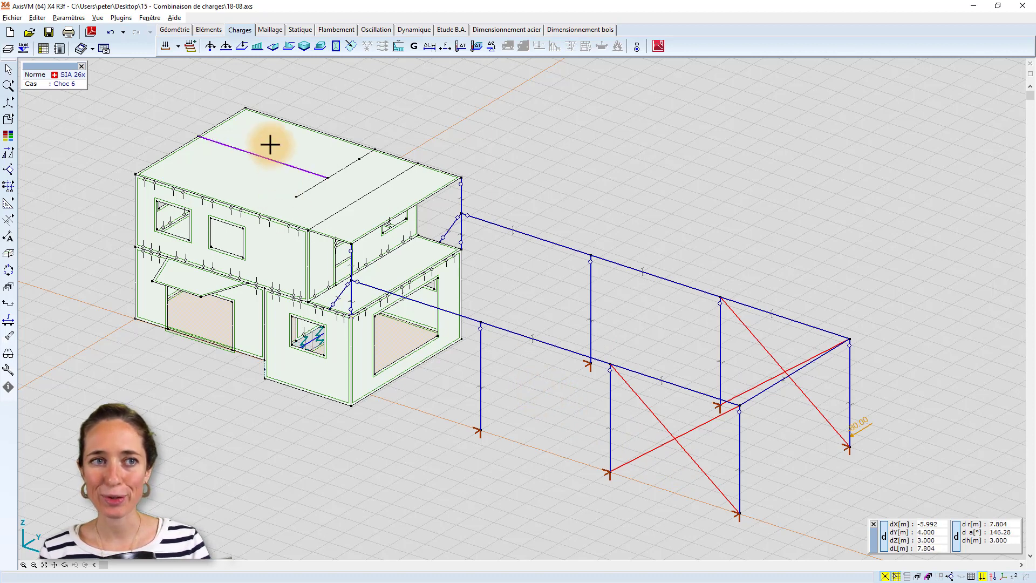
left_click(178, 47)
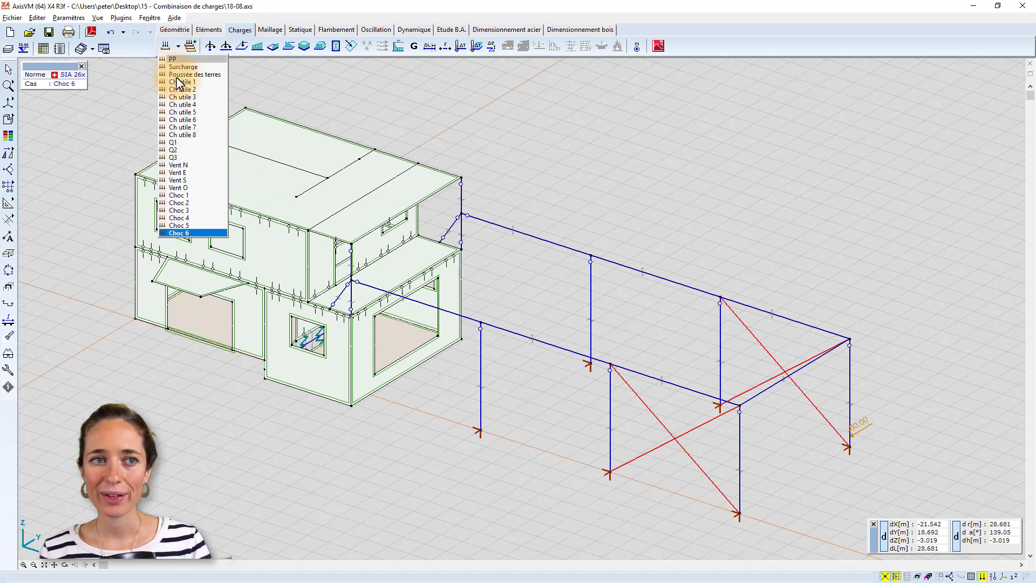
left_click(286, 89)
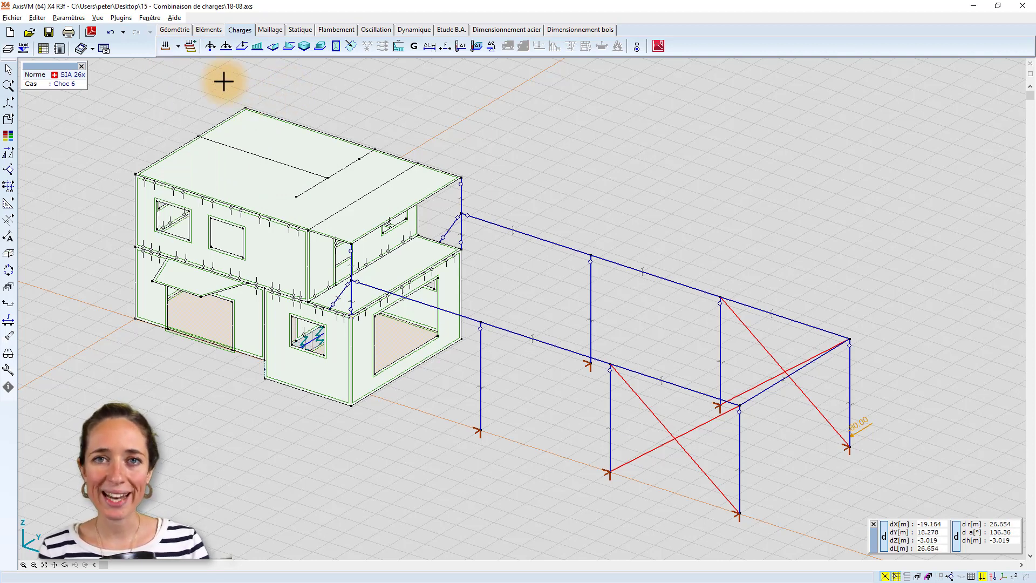
Check the keyboard shortcuts assigned to the previous and next load case commands, leaving the settings unchanged.
left_click(70, 20)
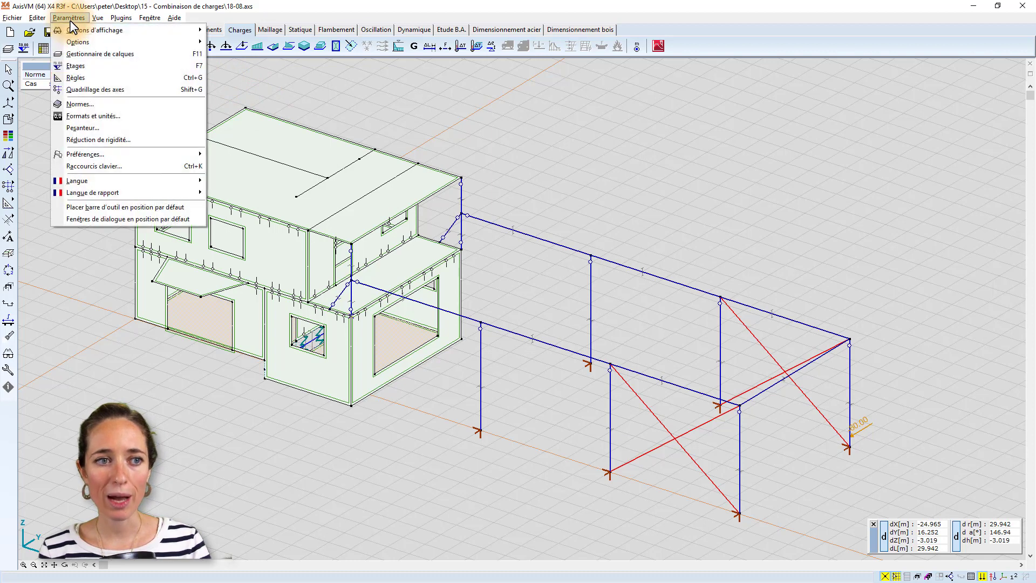
left_click(95, 166)
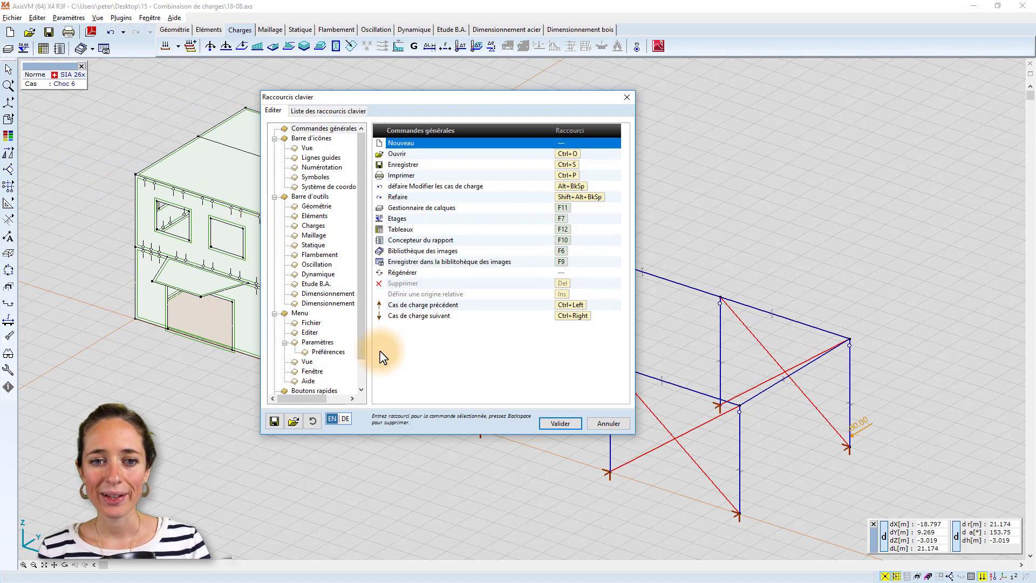
left_click(402, 305)
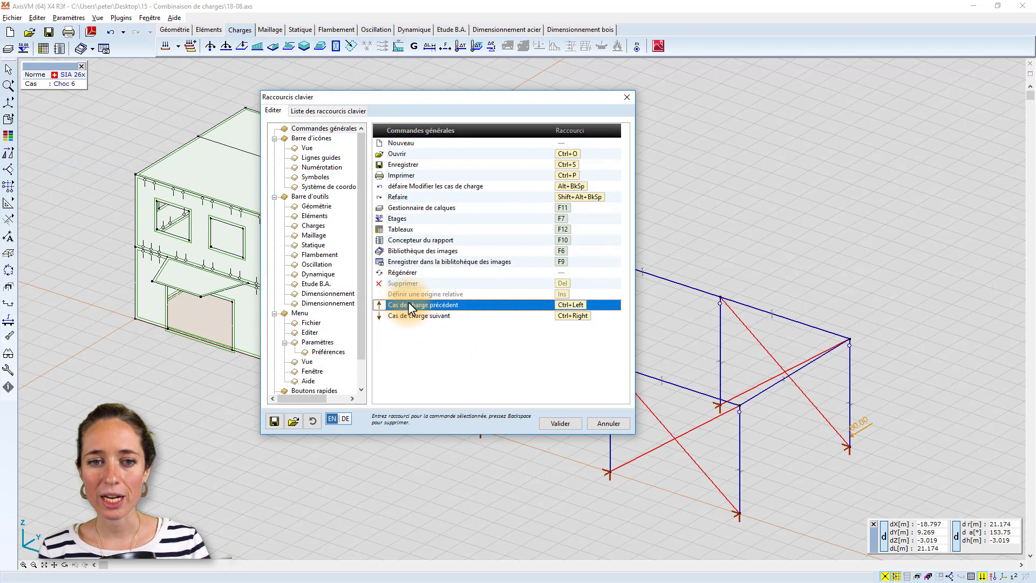
left_click(420, 315)
left_click(465, 306)
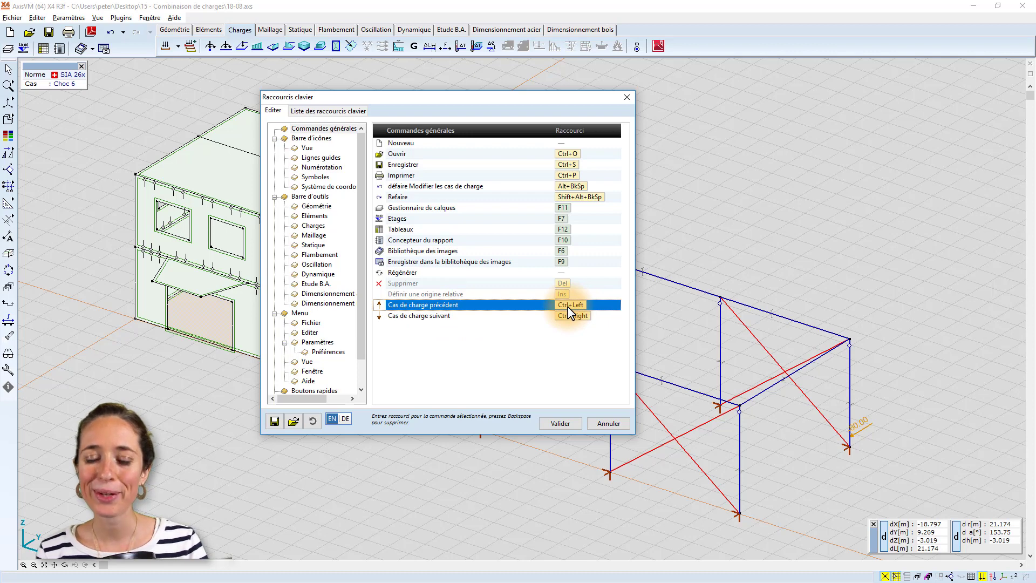
left_click(602, 423)
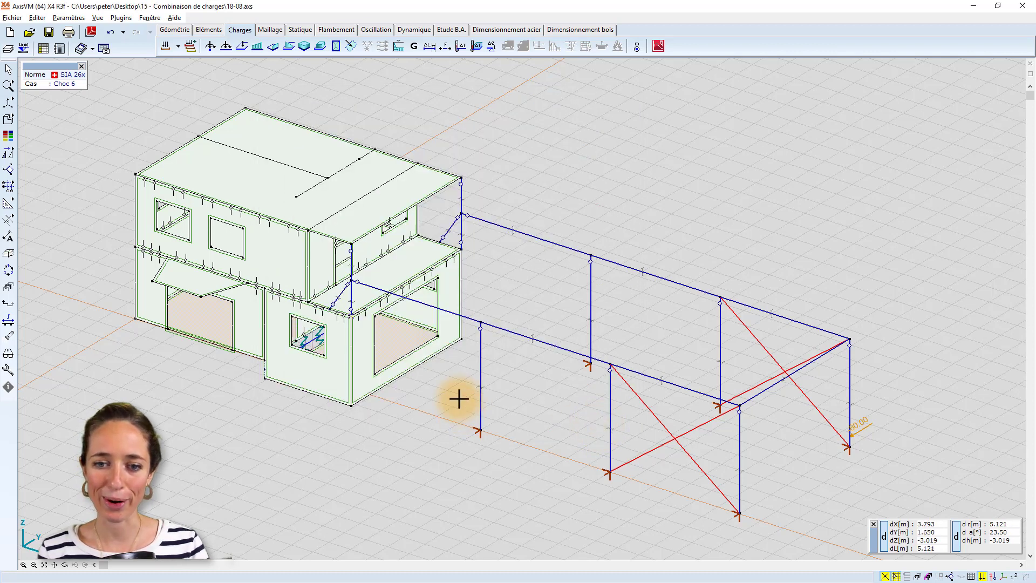
Create permanent load group PERM1 with the SIA 26x "Type2, Charges permanentes" values and assign load case PP to it.
left_click(166, 48)
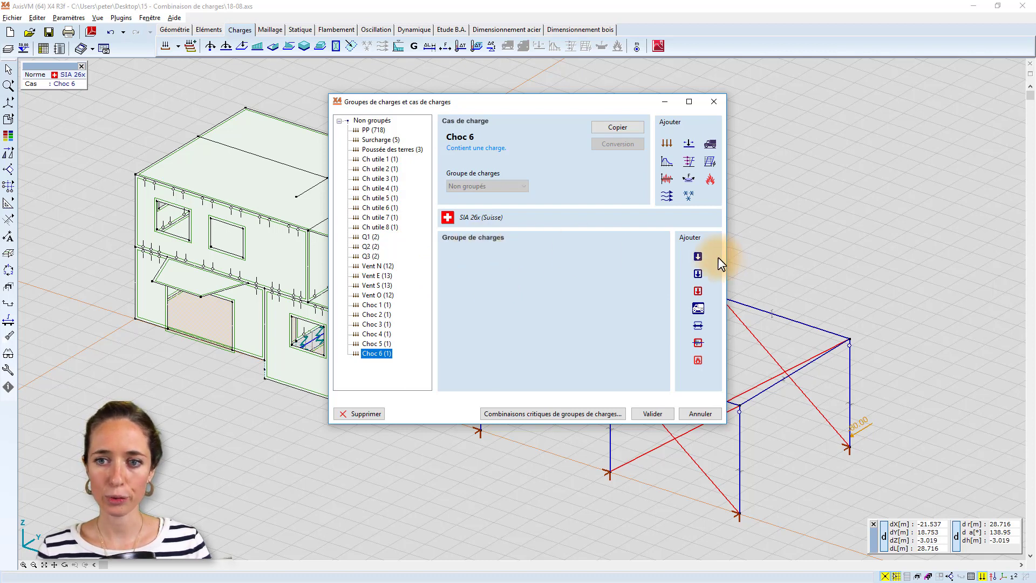
left_click(698, 256)
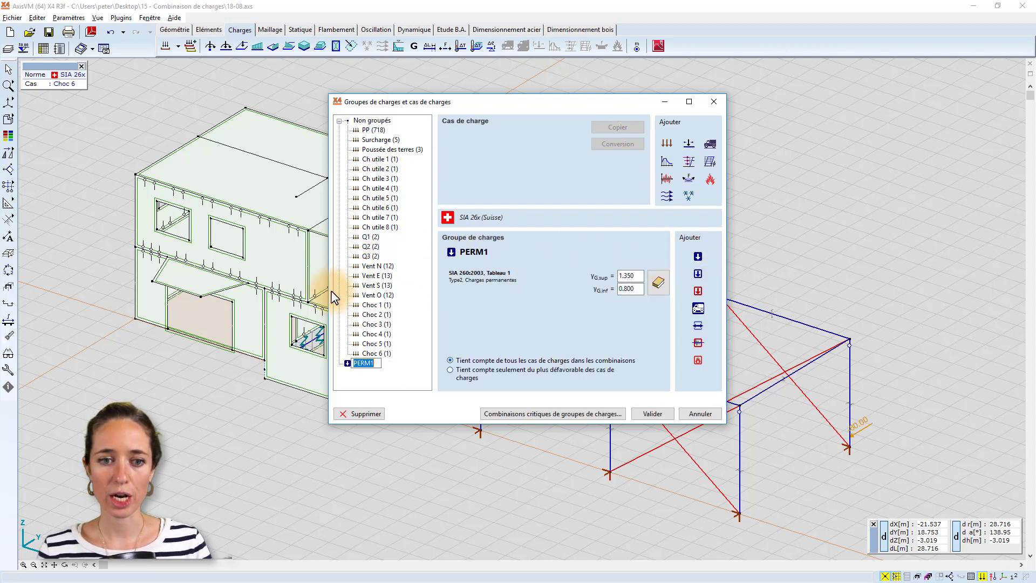
key("Return")
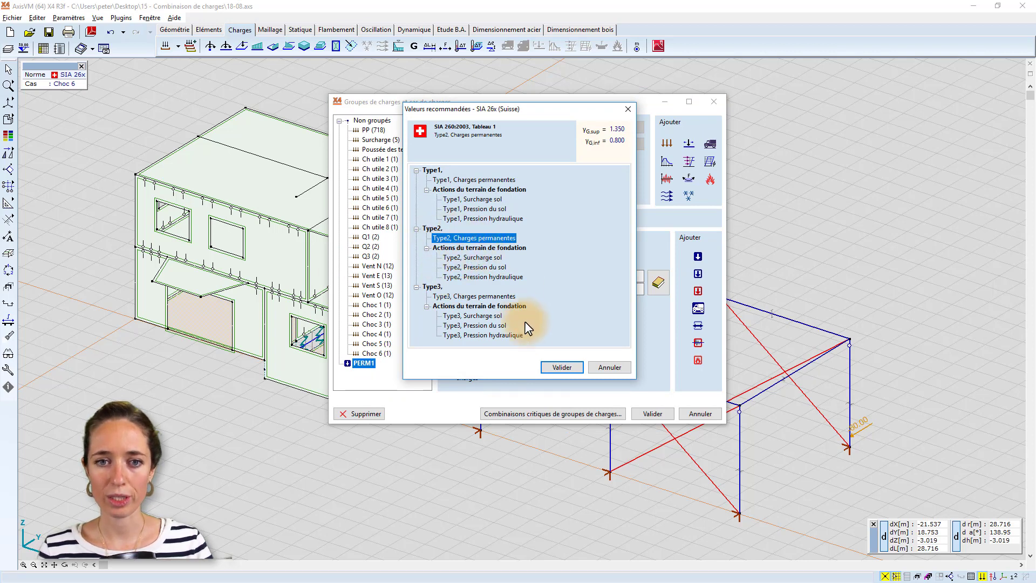
left_click(549, 364)
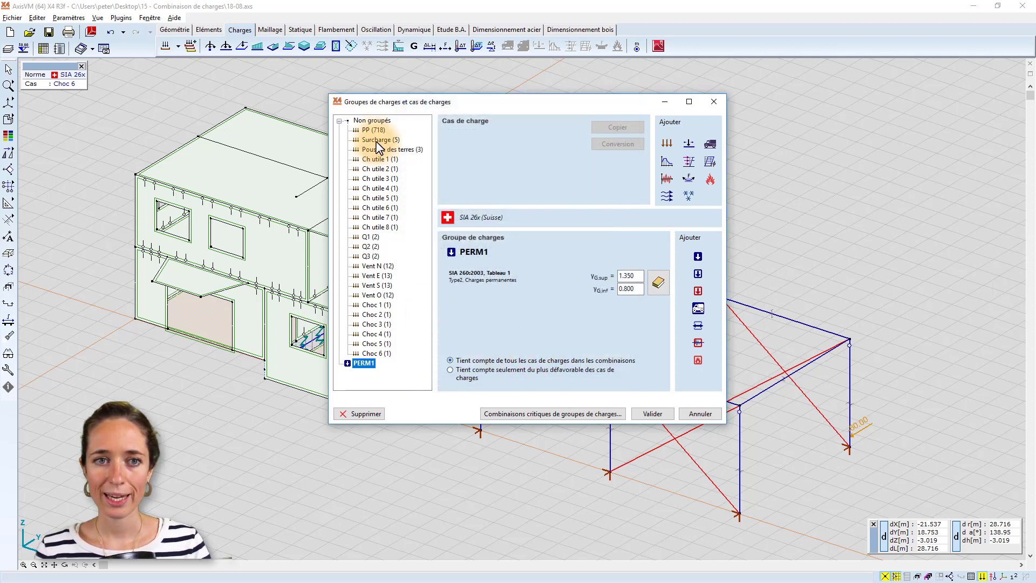
left_click_drag(373, 131, 375, 363)
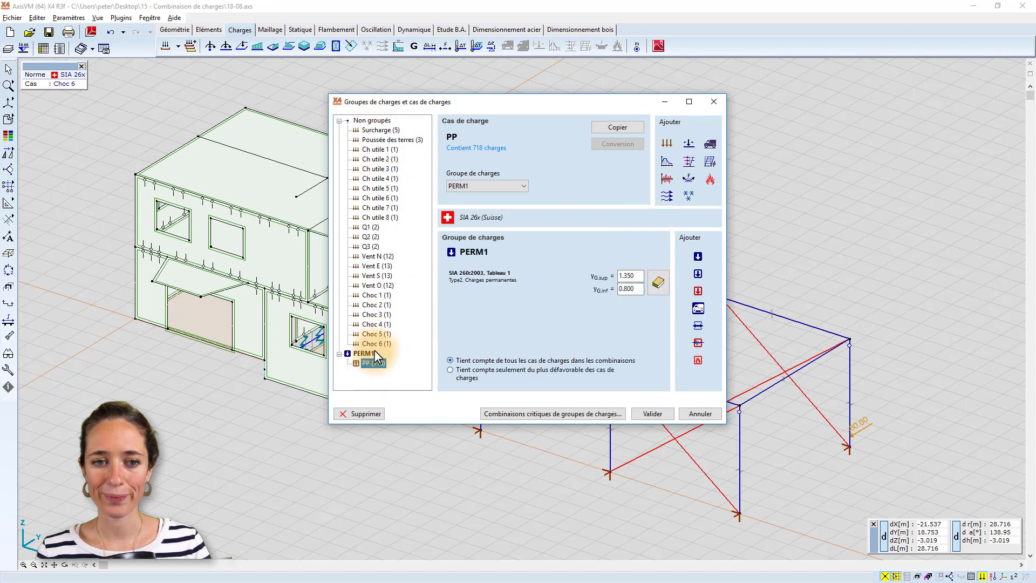
Create permanent load group PERM2 with the SIA 26x "Type2, Charges permanentes" values and assign load case Surcharge to it.
left_click(700, 253)
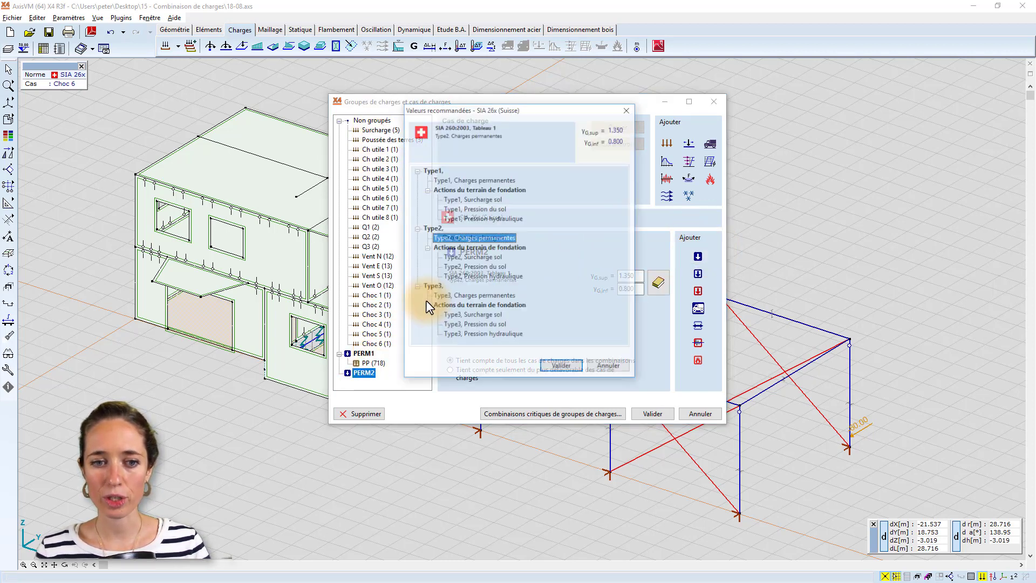
left_click(556, 366)
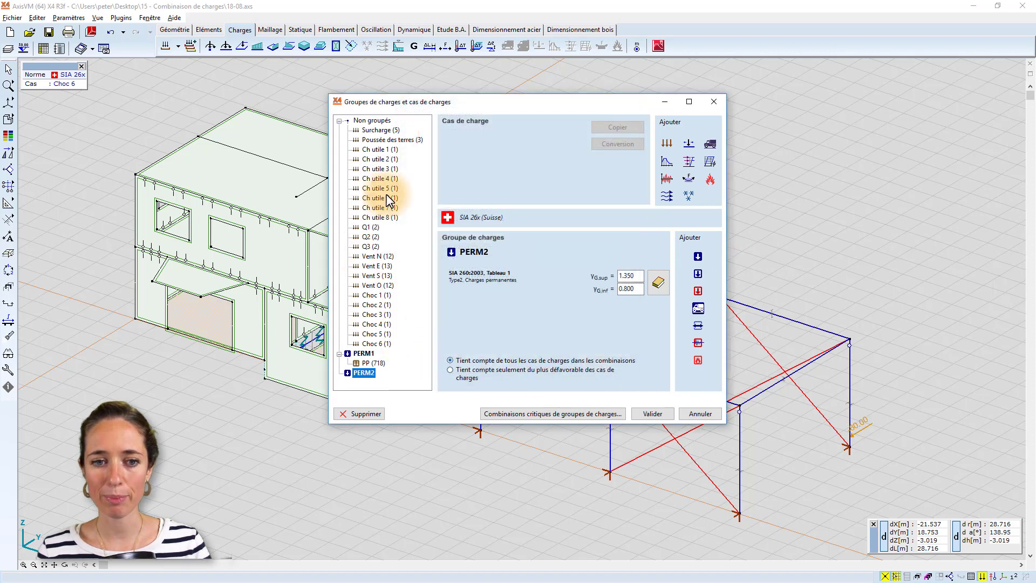
left_click_drag(374, 132, 367, 374)
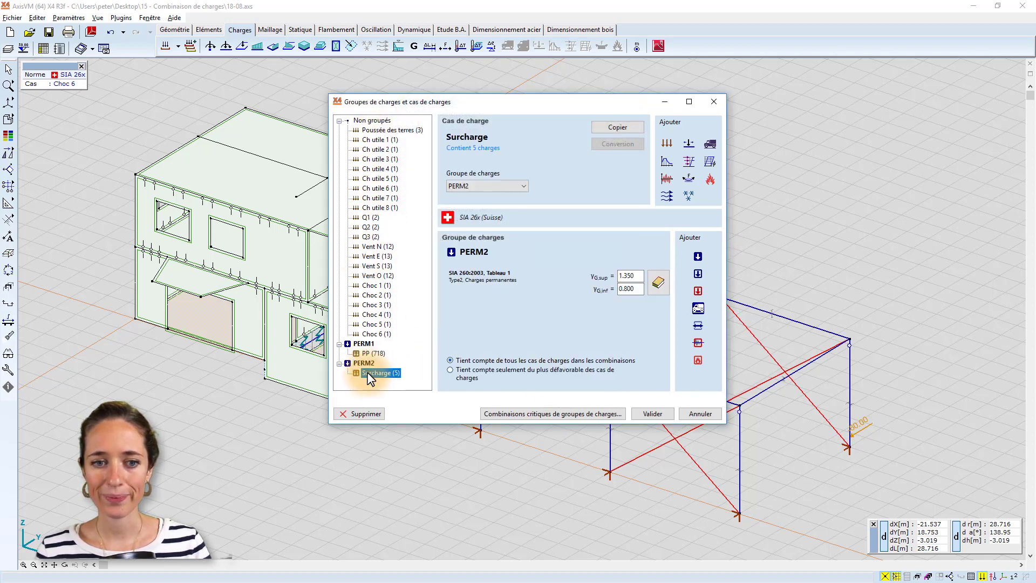
Create permanent load group PERM3 with the "Type2, Pression du sol" values and assign load case Poussée des terres to it.
left_click(696, 257)
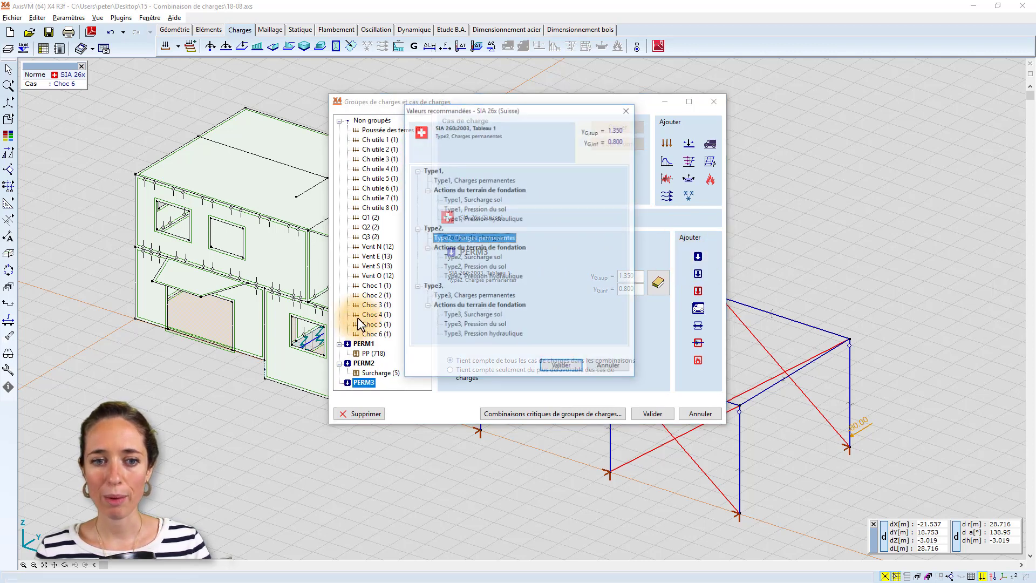
left_click(458, 267)
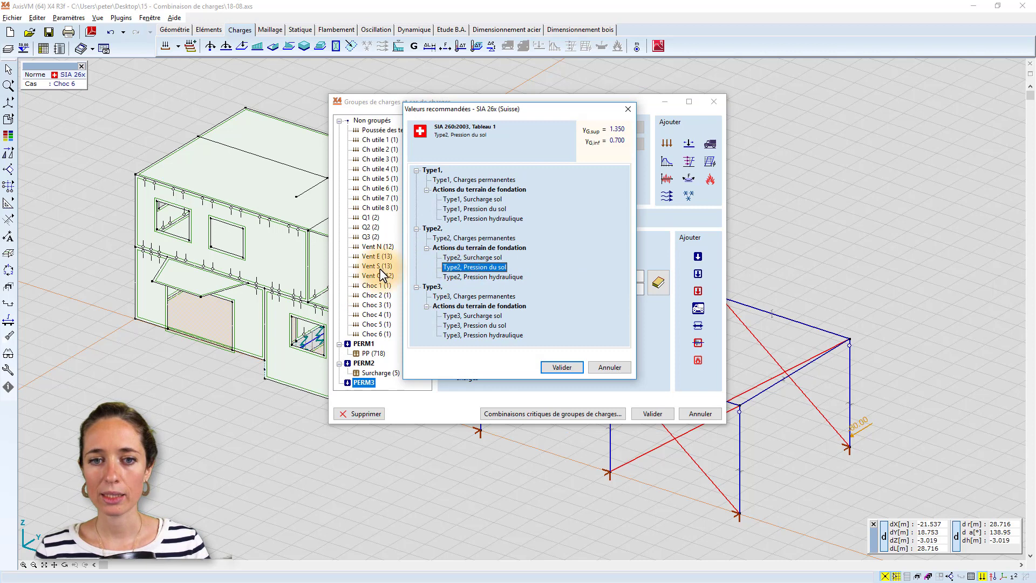
left_click(560, 368)
left_click_drag(385, 131, 367, 383)
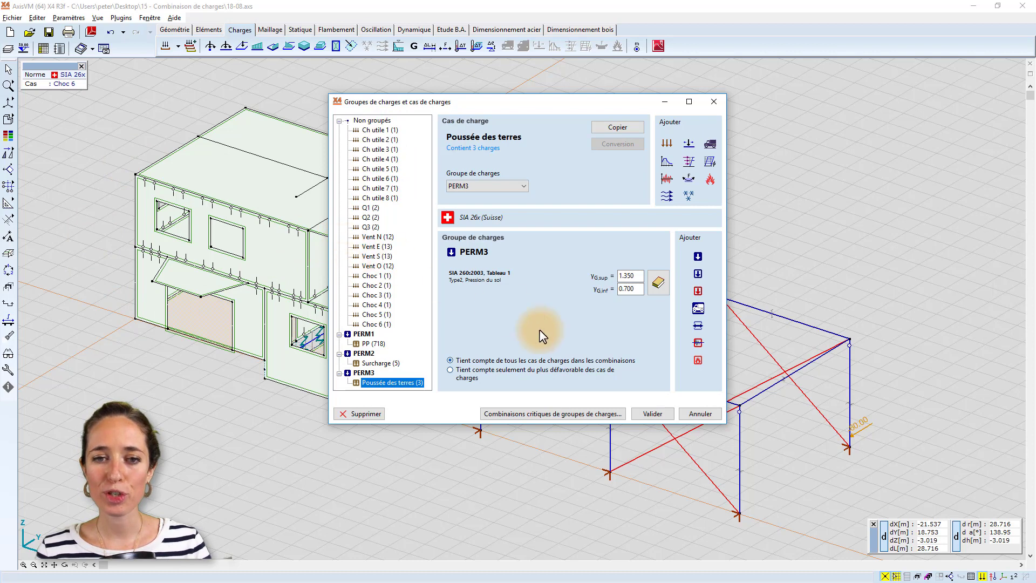
Create variable load group VARI1 with the SIA 26x values "Type2, Général" and "Catégorie A: zones résidentielles".
left_click(699, 274)
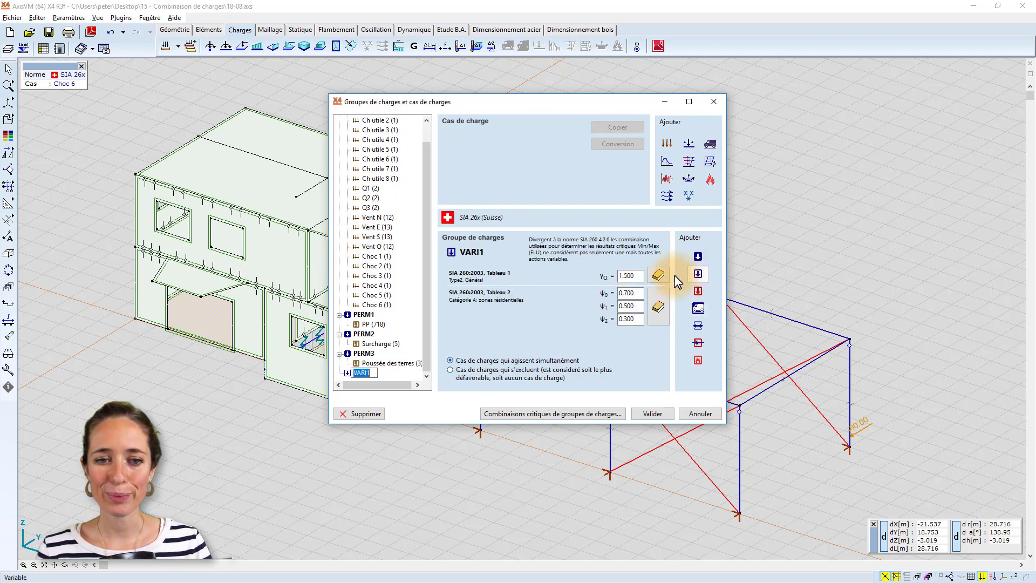
left_click(387, 373)
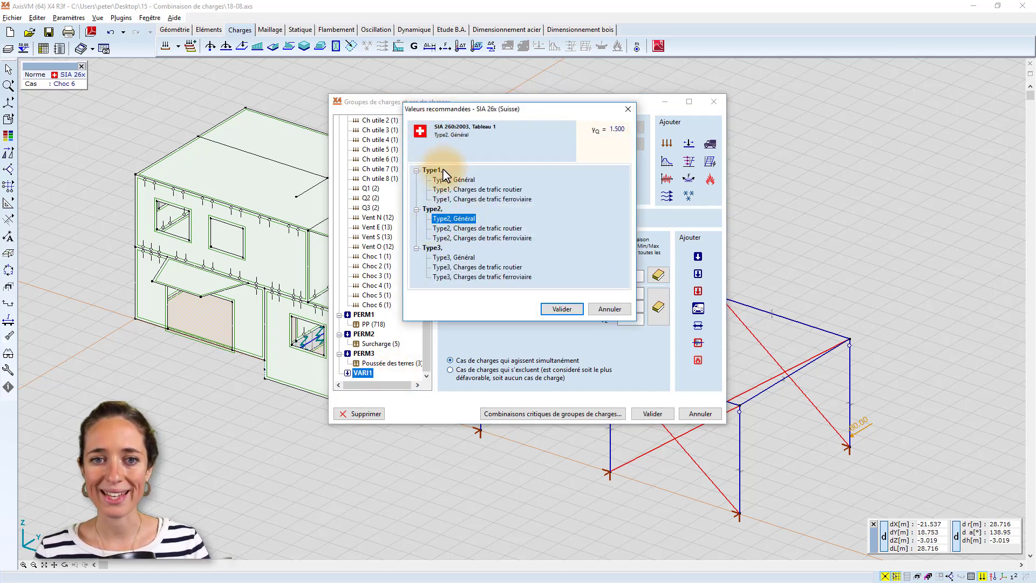
double_click(447, 218)
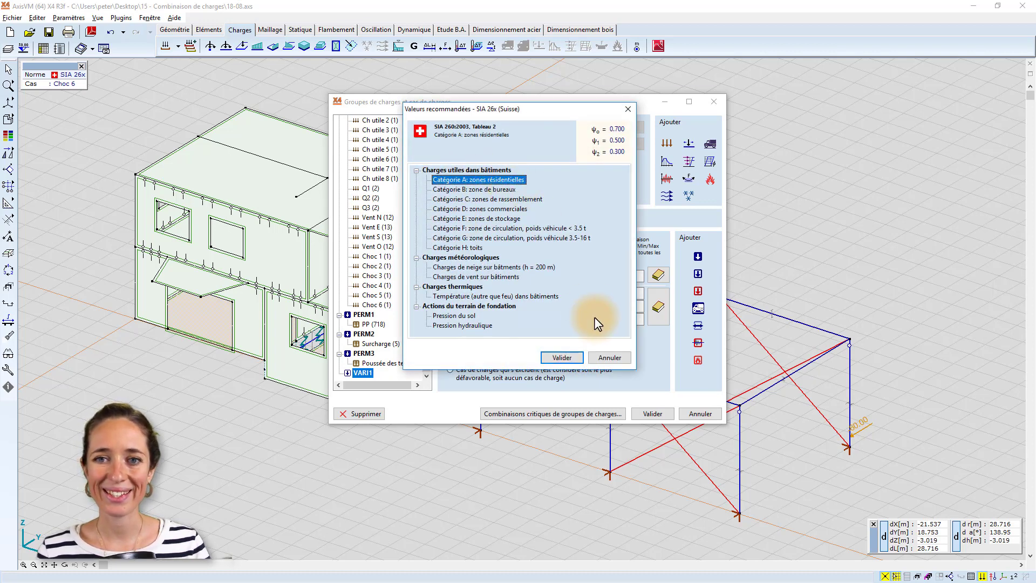
left_click(563, 356)
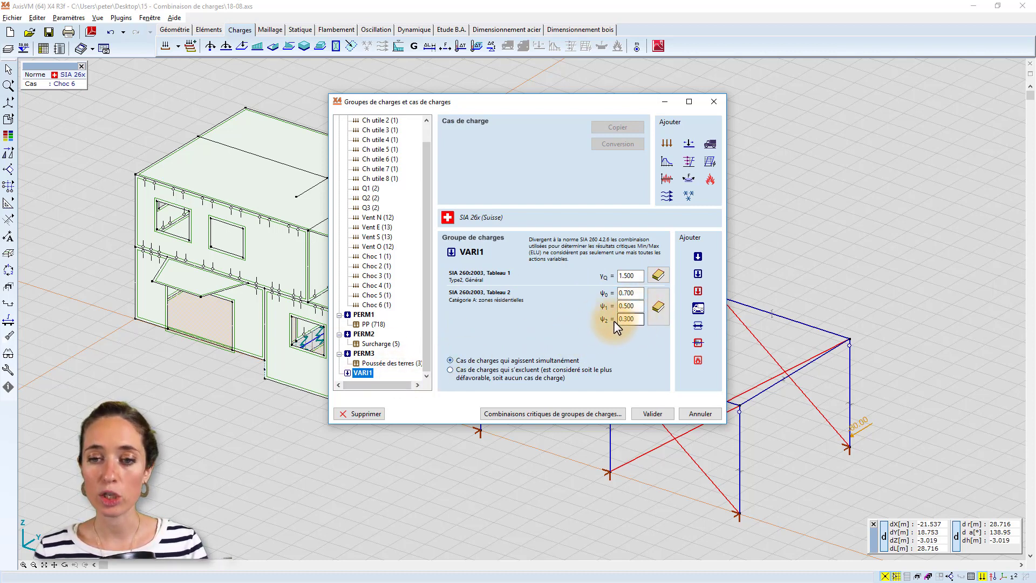
Browse the recommended ψ categories for VARI1 without applying any, and try a manual ψ2 of 0.2 before restoring 0.3.
left_click(657, 314)
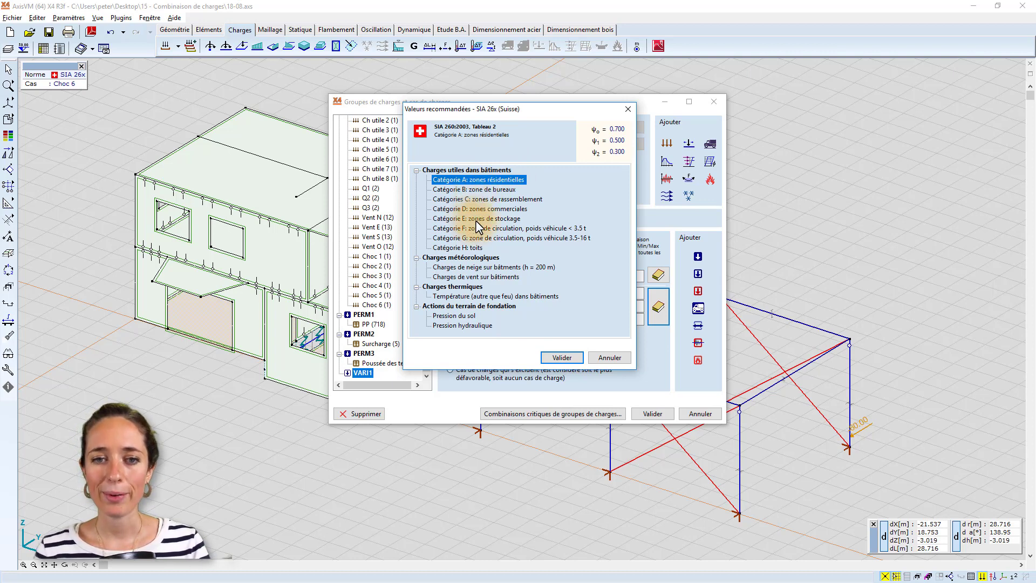
left_click(608, 357)
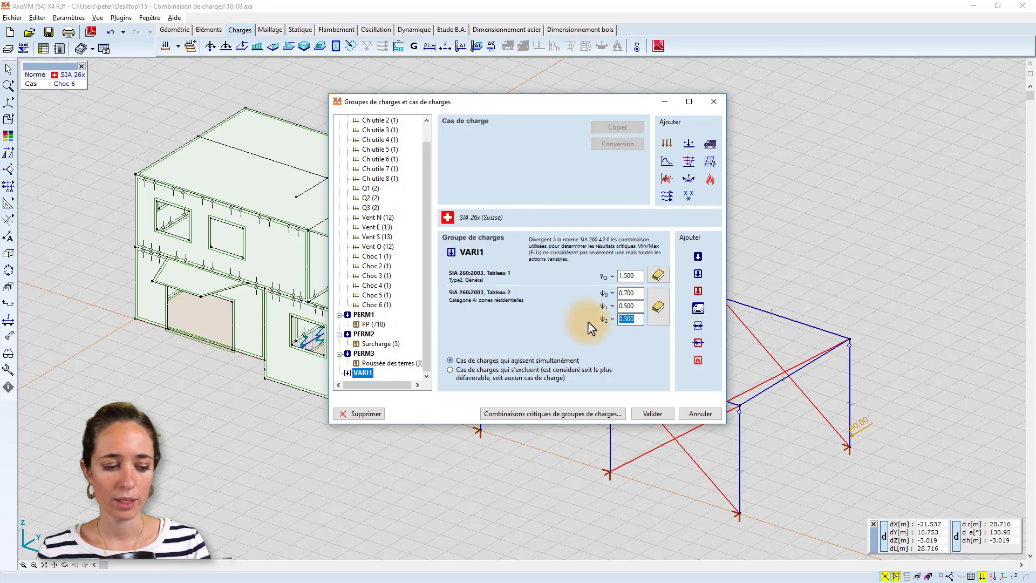
type("0.2")
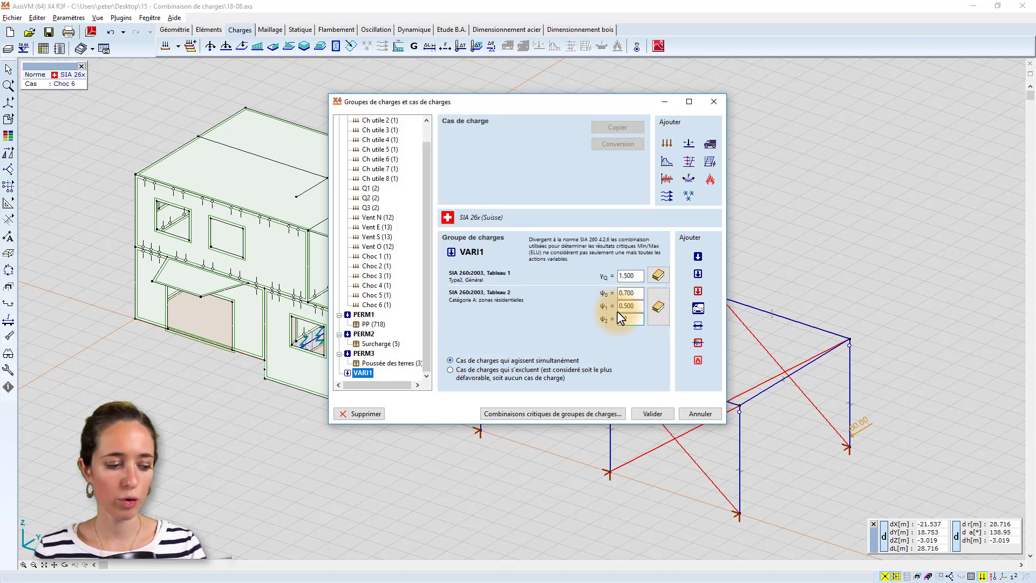
type("0.3")
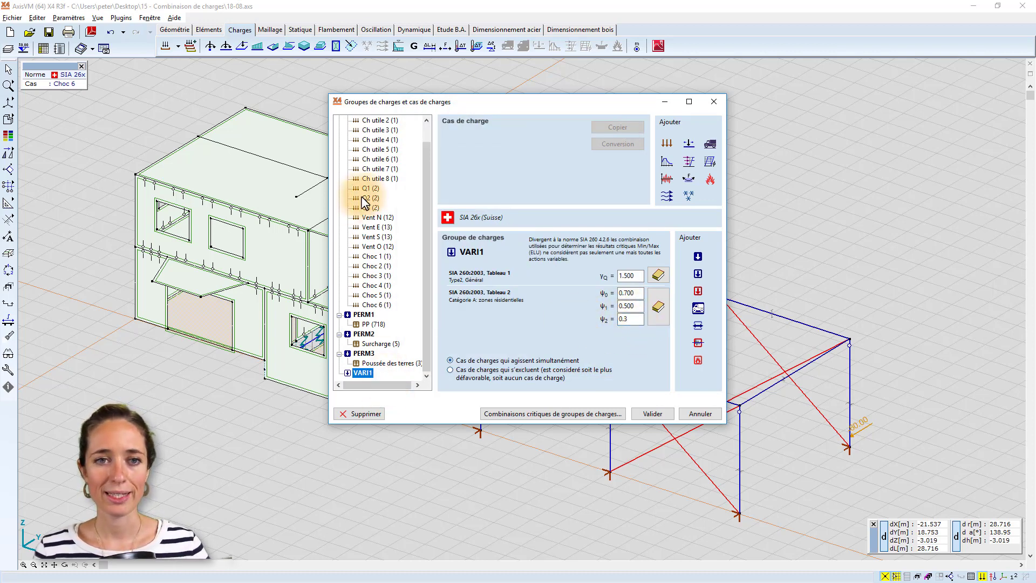
Assign the ungrouped live load cases Ch utile 1 through Ch utile 8 to load group VARI1.
scroll(369, 144, "up", 1)
left_click(377, 131)
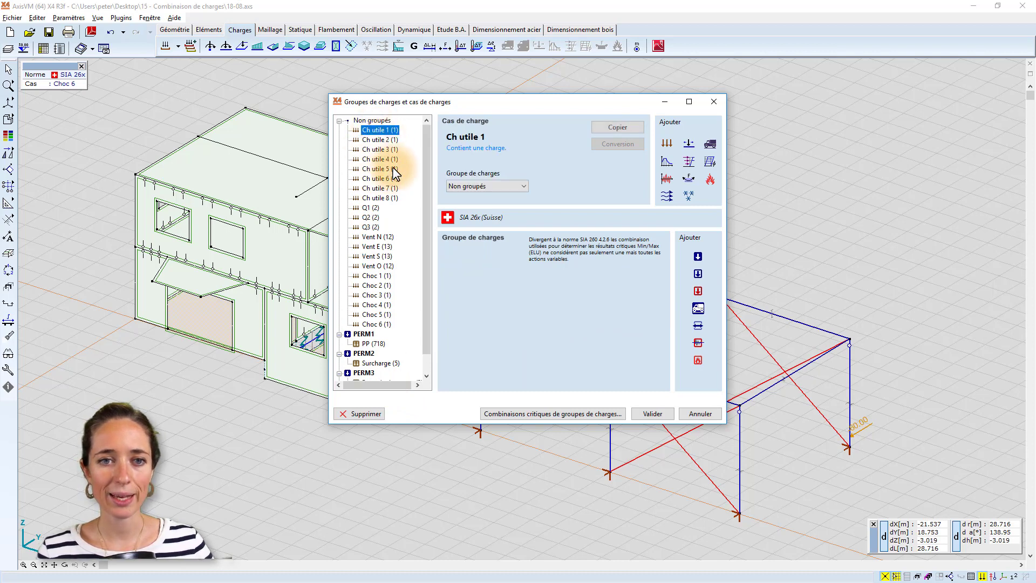
left_click(389, 195, "shift")
scroll(388, 193, "down", 1)
left_click_drag(378, 153, 362, 373)
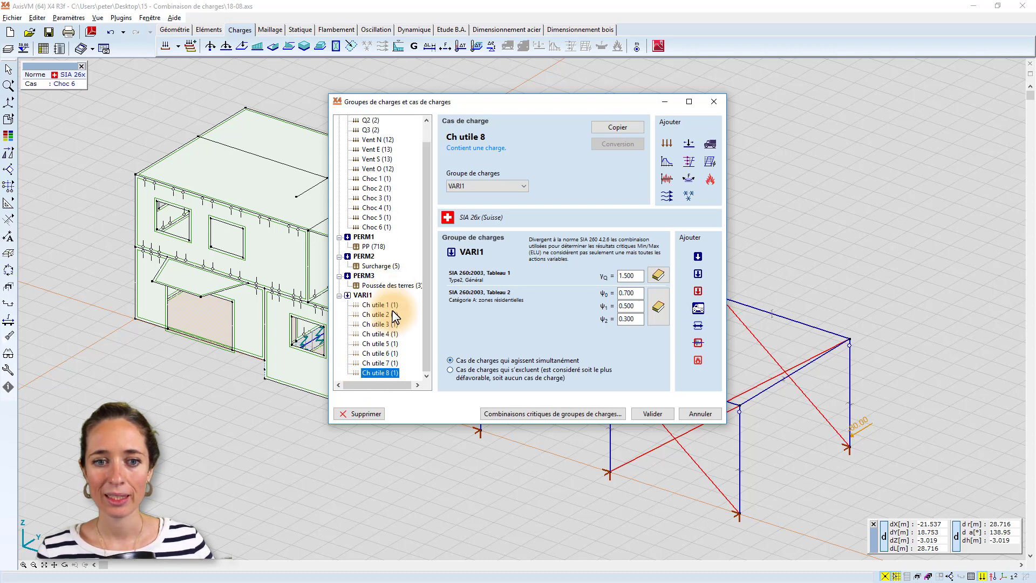
Create variable load group VARI2 with the SIA 26x values "Type2, Général" and "Catégorie E: zones de stockage".
scroll(392, 309, "up", 1)
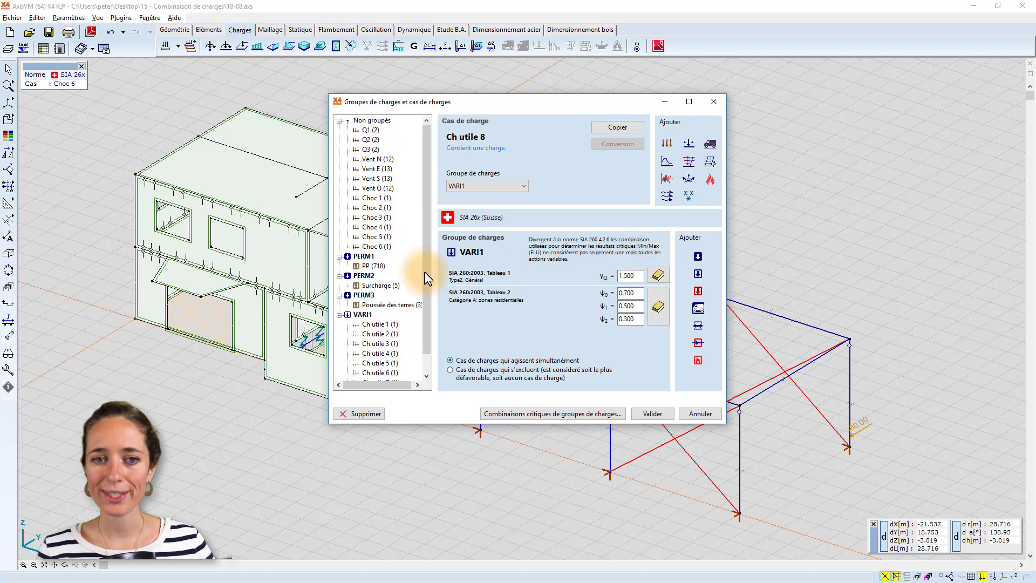
left_click(698, 273)
left_click(391, 372)
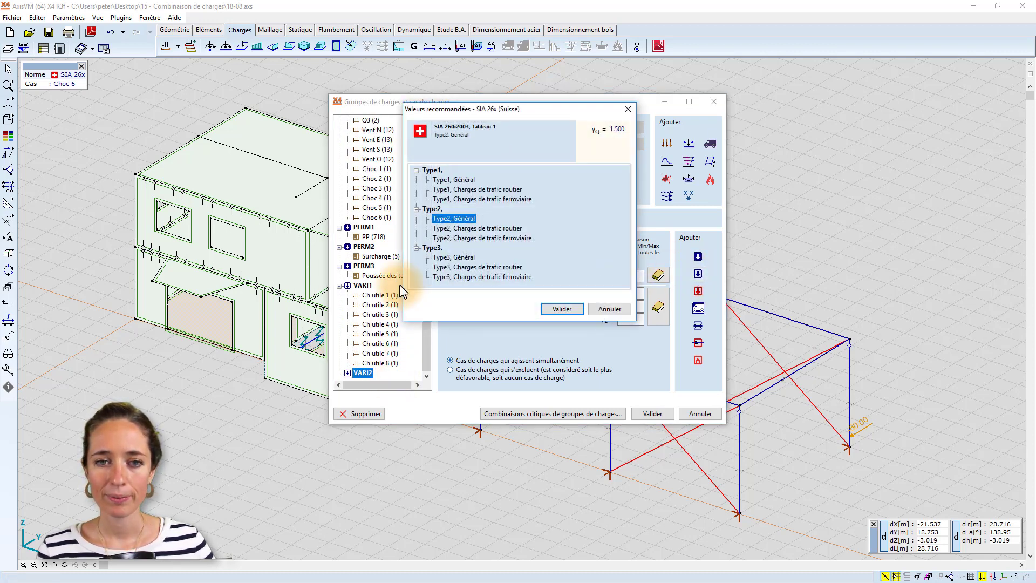
left_click(568, 309)
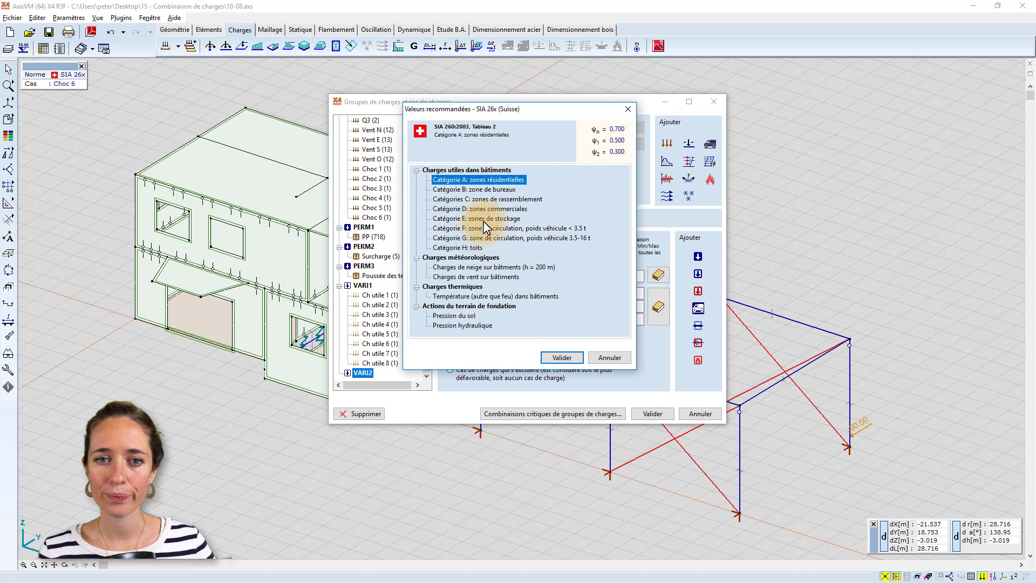
double_click(484, 218)
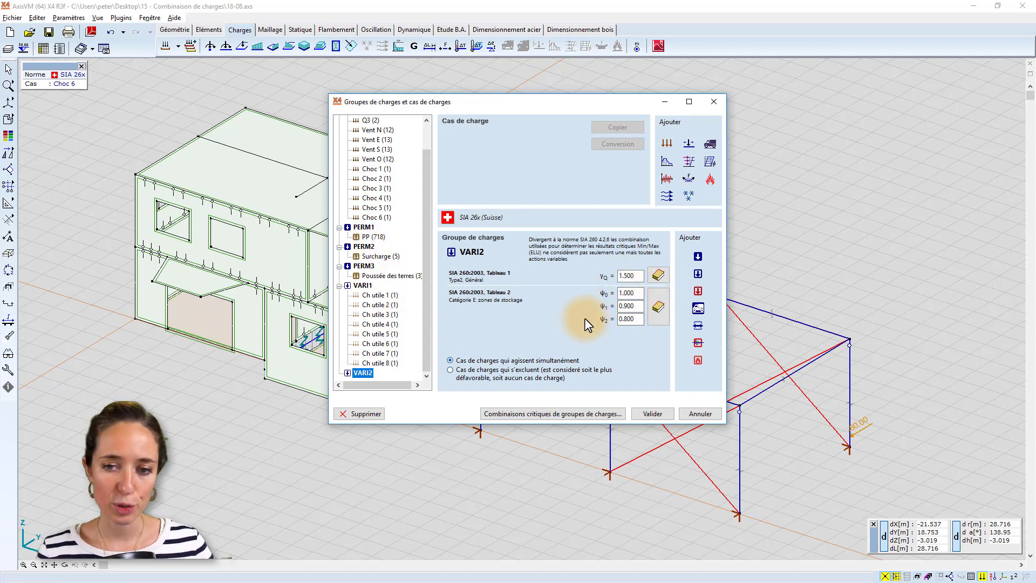
Assign the ungrouped load cases Q1, Q2 and Q3 to load group VARI2.
scroll(380, 182, "up", 2)
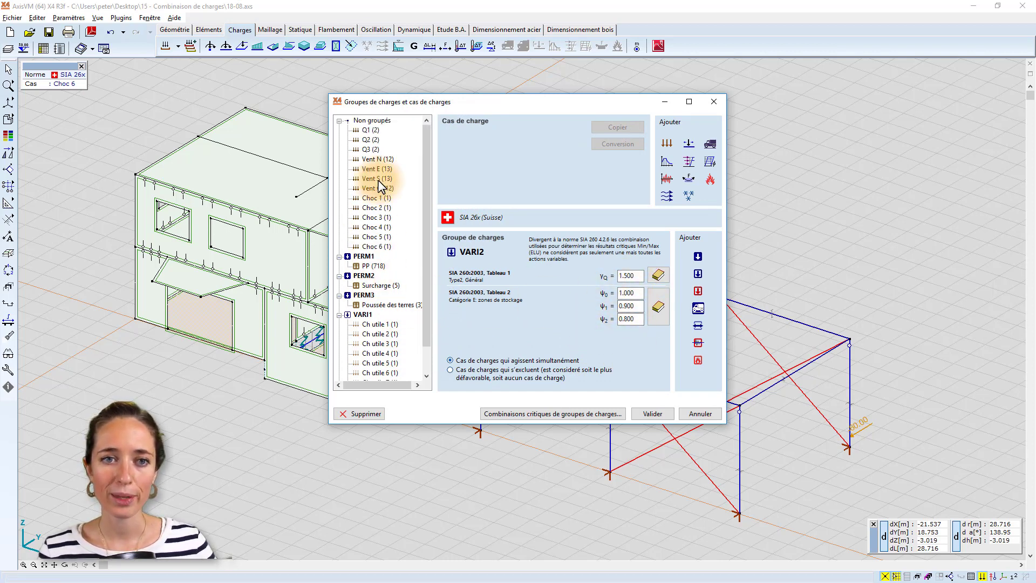
left_click(368, 131)
left_click(372, 148, "shift")
left_click_drag(372, 147, 378, 368)
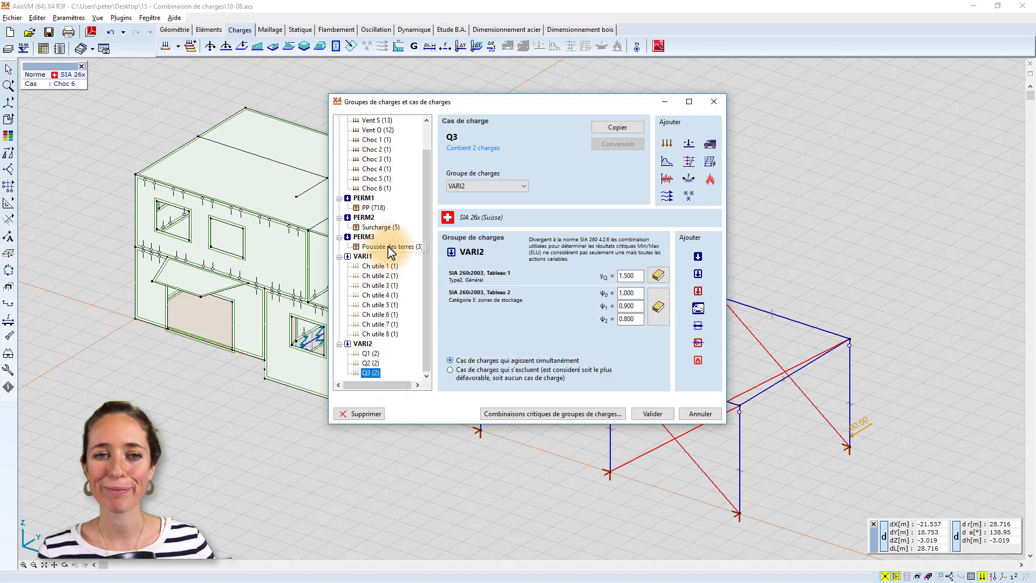
Create variable load group VARI3 with "Type2, Général" and the snow load ψ factors for buildings at h = 200 m.
scroll(386, 221, "up", 1)
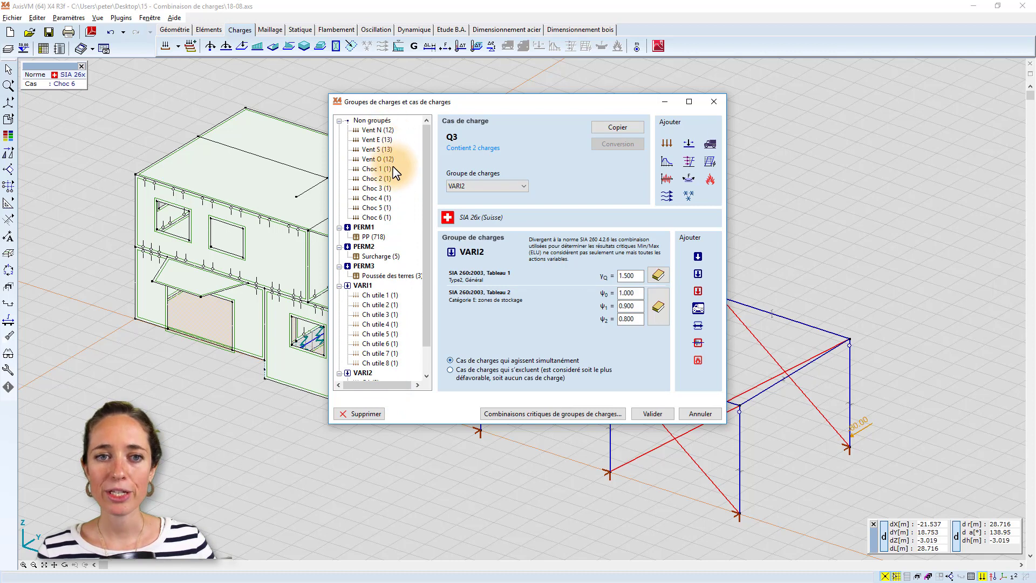
left_click(697, 272)
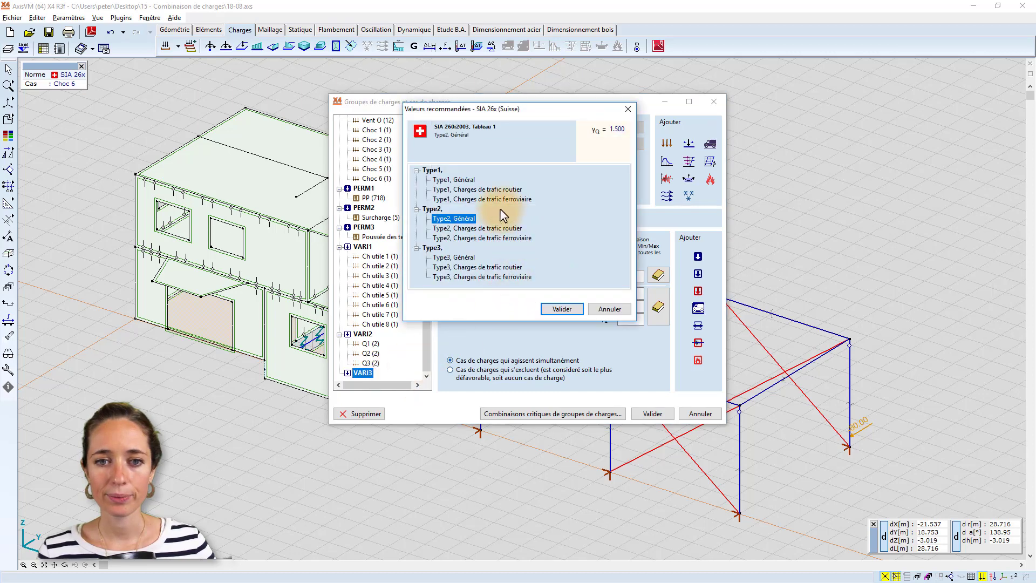
left_click(562, 308)
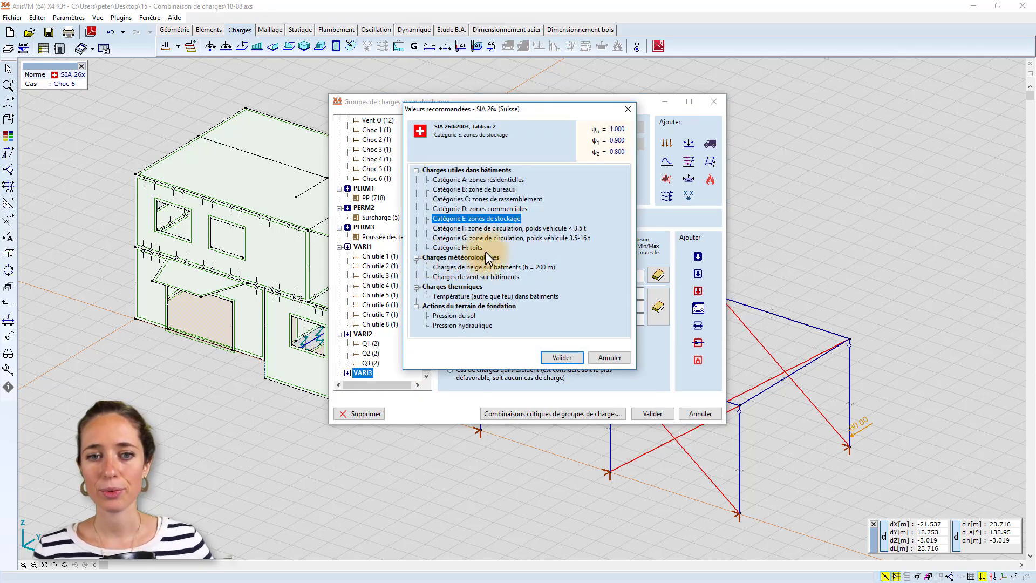
left_click(494, 277)
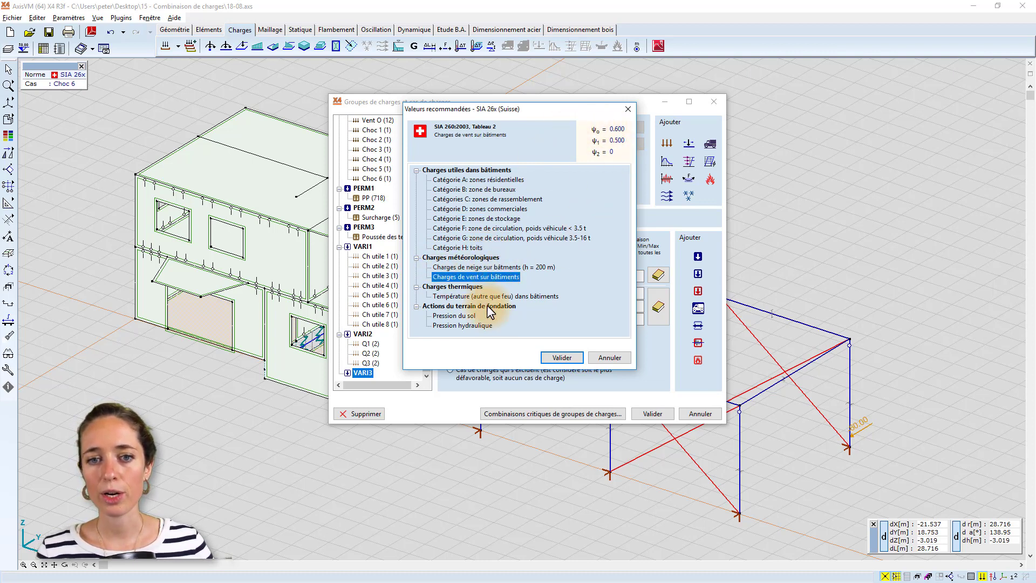
left_click(488, 267)
left_click(489, 275)
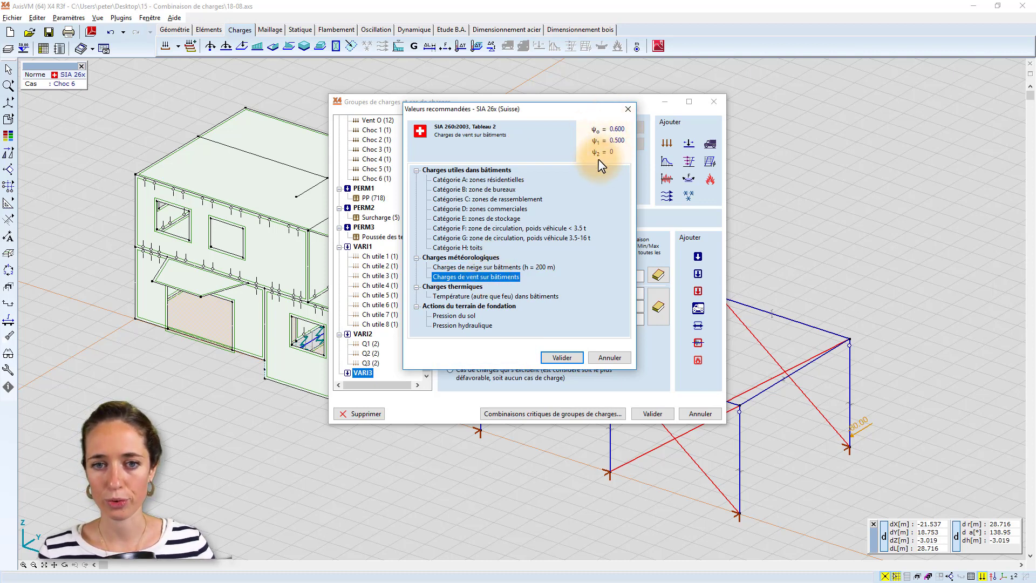
double_click(471, 267)
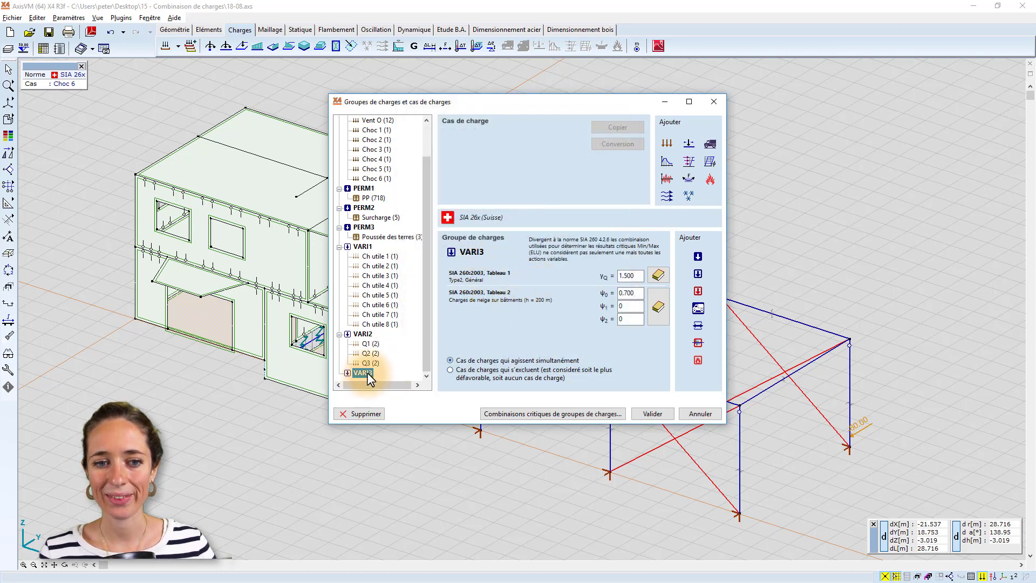
Switch VARI3's recommended ψ factors to "Charges de vent sur bâtiments".
left_click(658, 307)
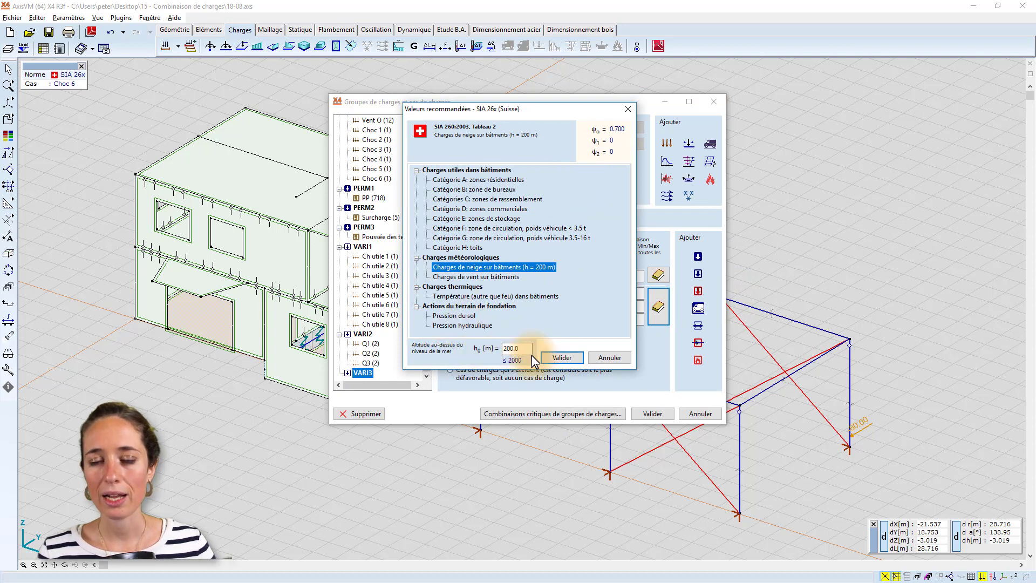
left_click(480, 278)
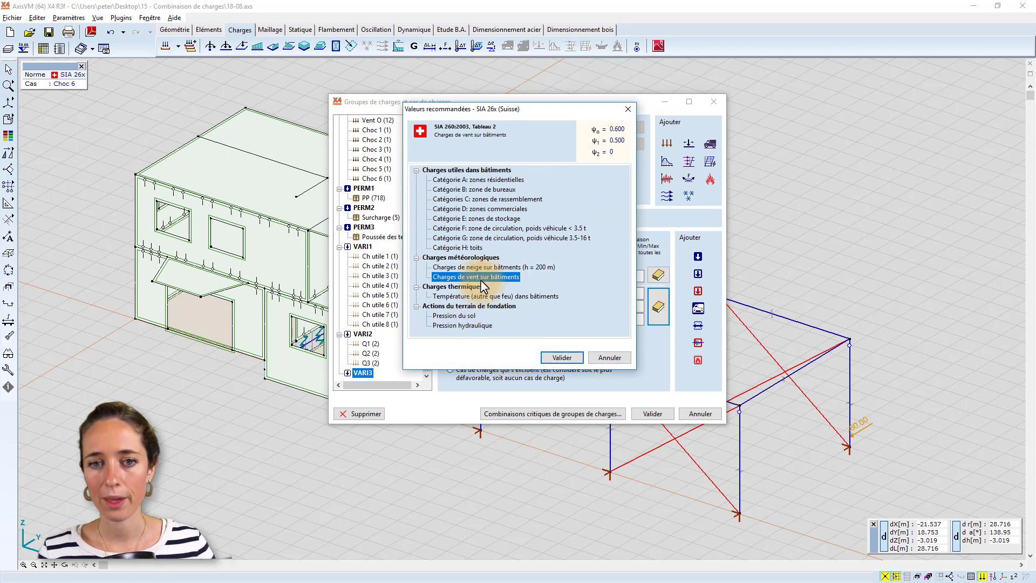
left_click(563, 357)
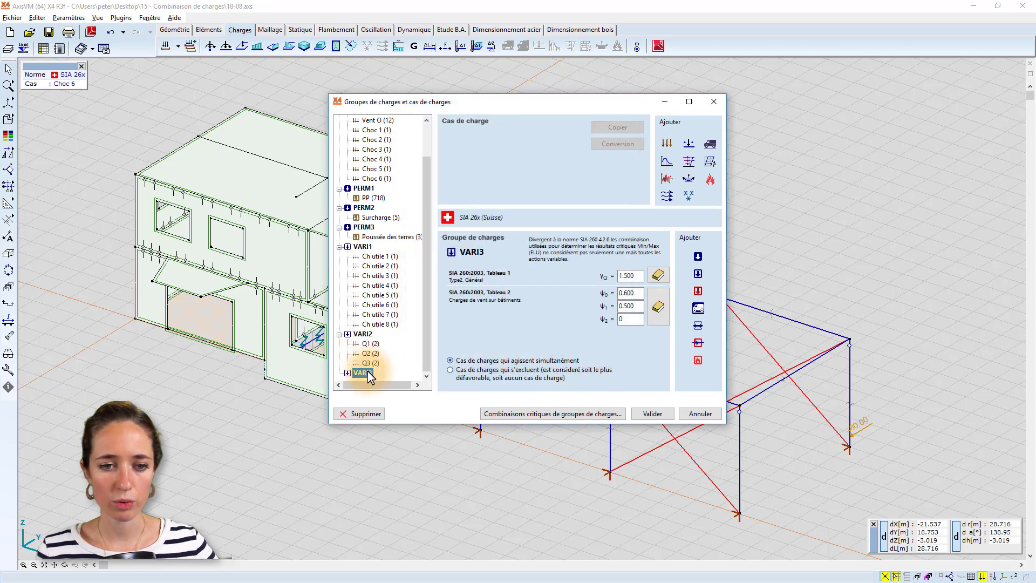
Rename load group VARI3 as Vent and assign the load cases Vent N, Vent E, Vent S and Vent O to it.
left_click(367, 373)
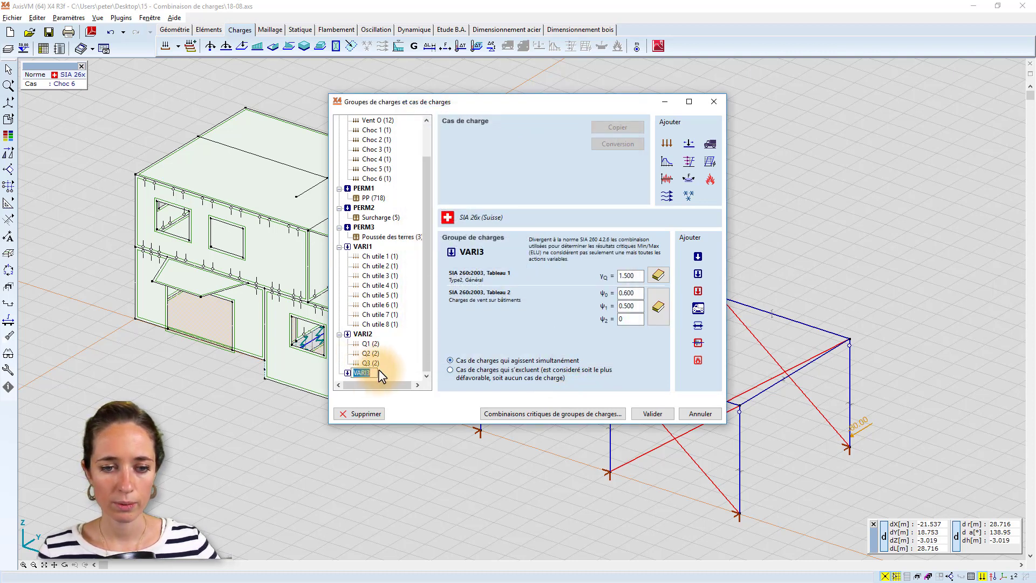
type("Vent")
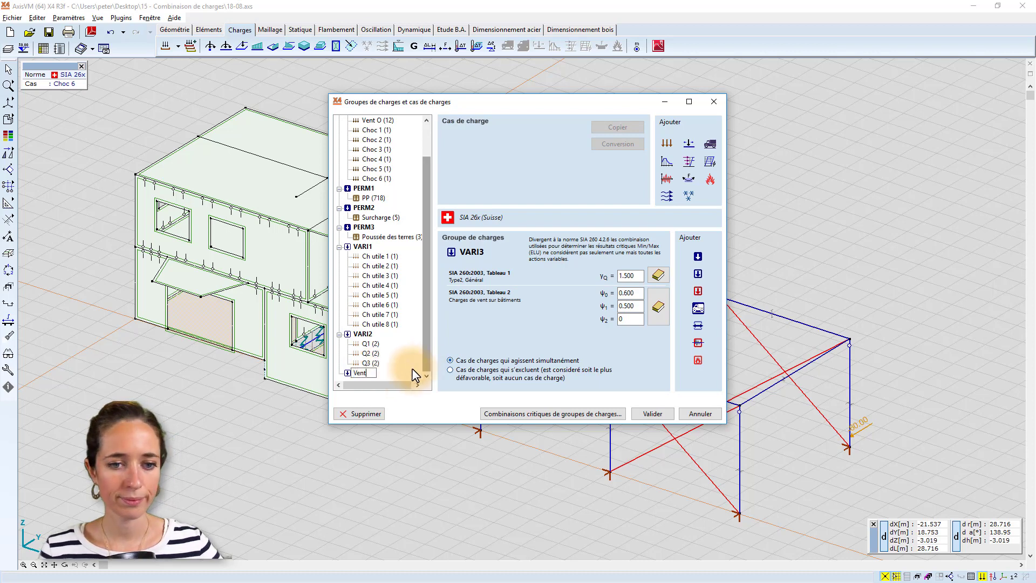
key("Return")
left_click(377, 121)
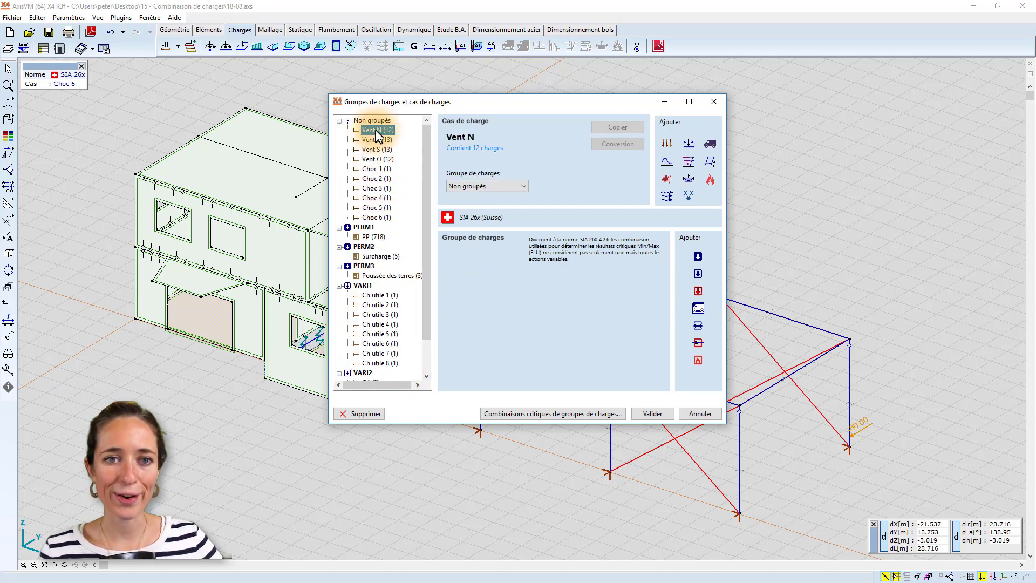
left_click_drag(376, 120, 366, 378)
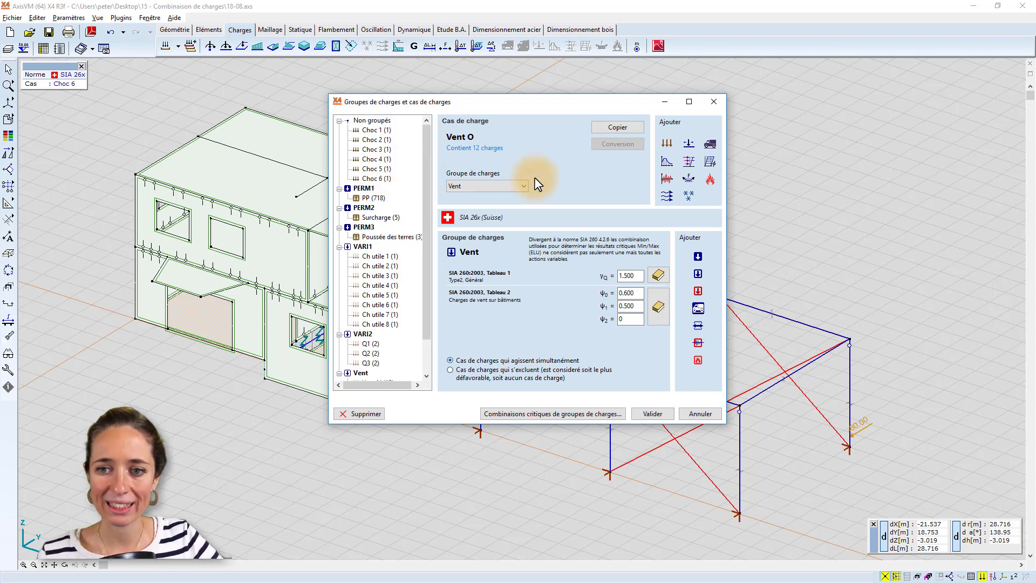
Create an accidental load group and assign the ungrouped load cases Choc 1 to Choc 6 to it.
left_click(696, 294)
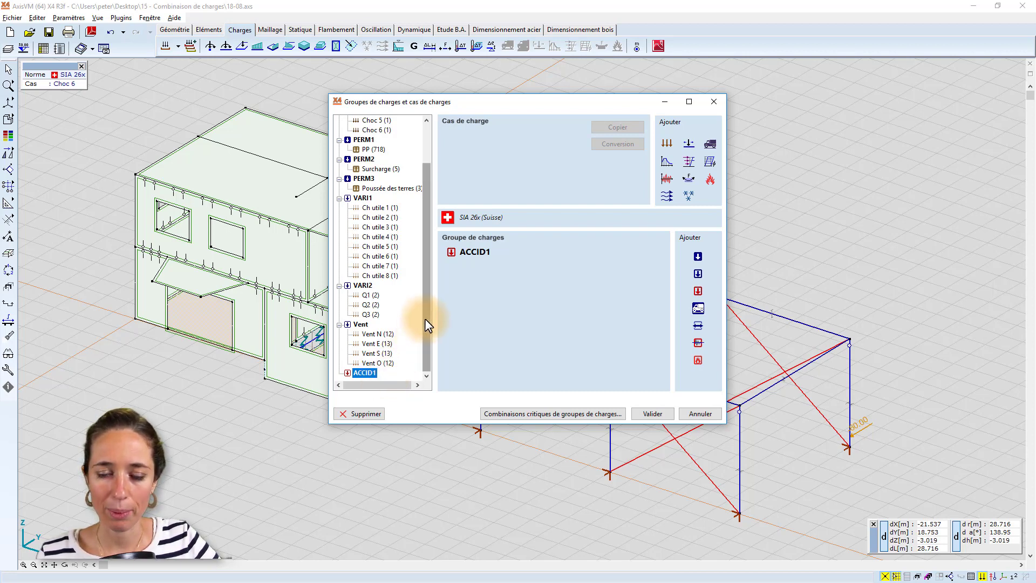
left_click_drag(425, 319, 429, 251)
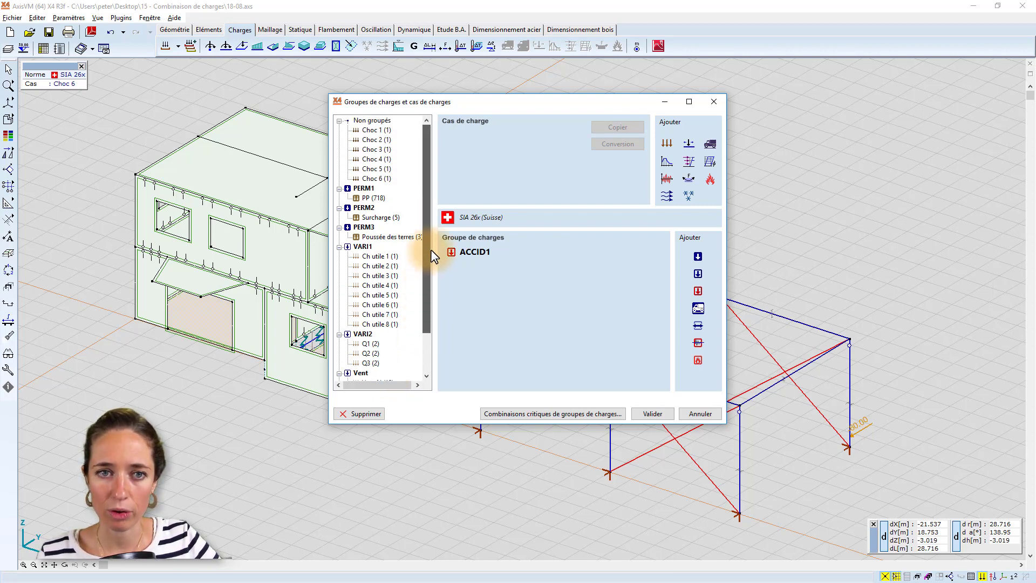
left_click(374, 132)
left_click(374, 177, "shift")
scroll(373, 176, "down", 2)
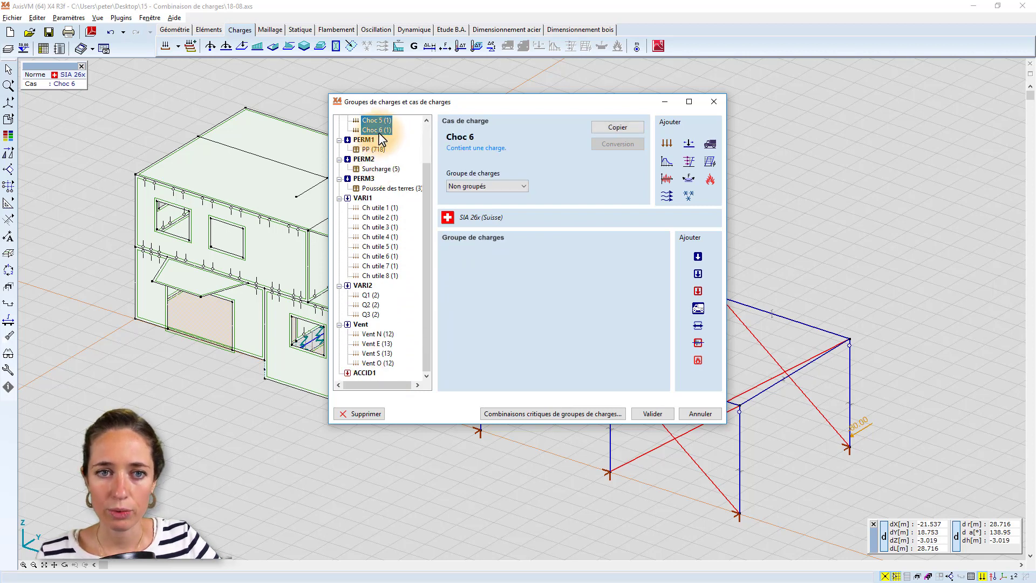
left_click_drag(378, 130, 369, 373)
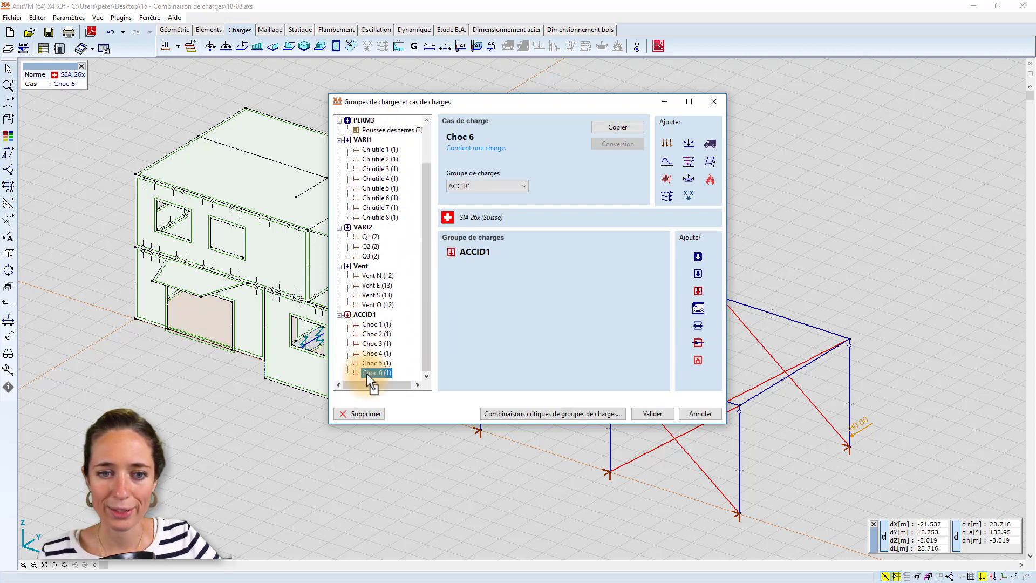
left_click(369, 313)
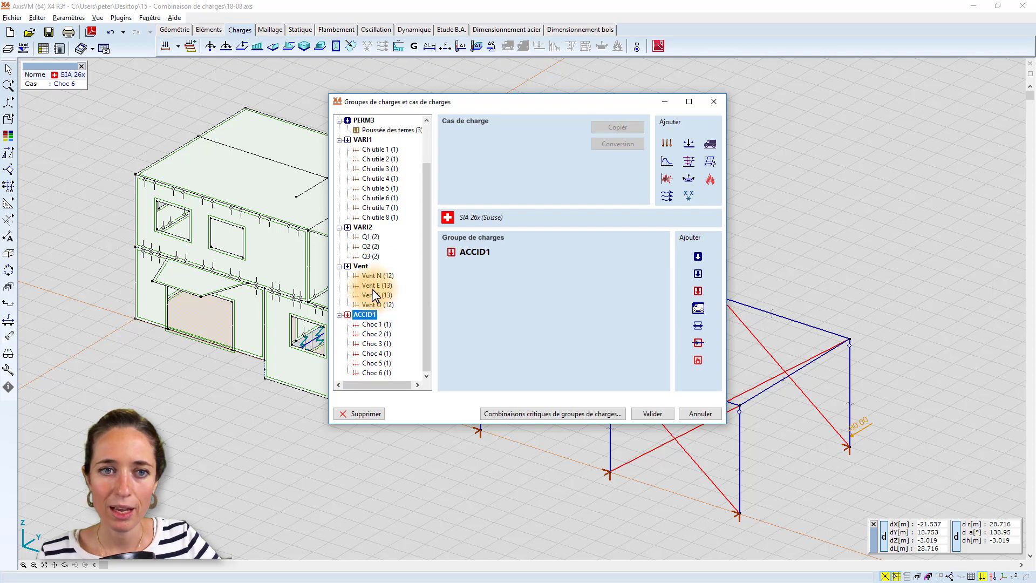
Review groups VARI1 and VARI2, set the Vent group's load cases to mutually exclusive ("Cas de charges qui s'excluent"), and validate the load groups.
scroll(376, 294, "up", 1)
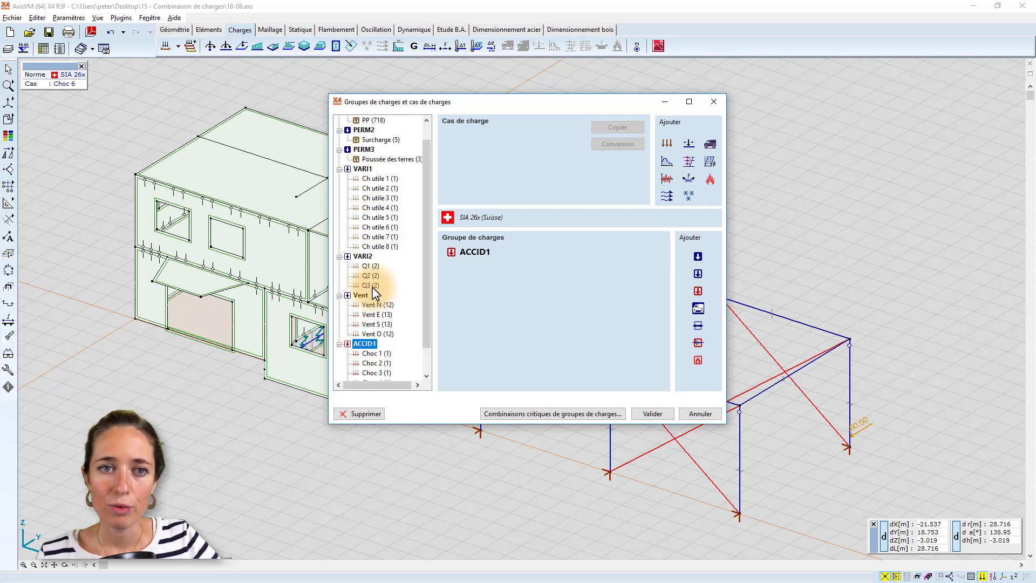
left_click(363, 169)
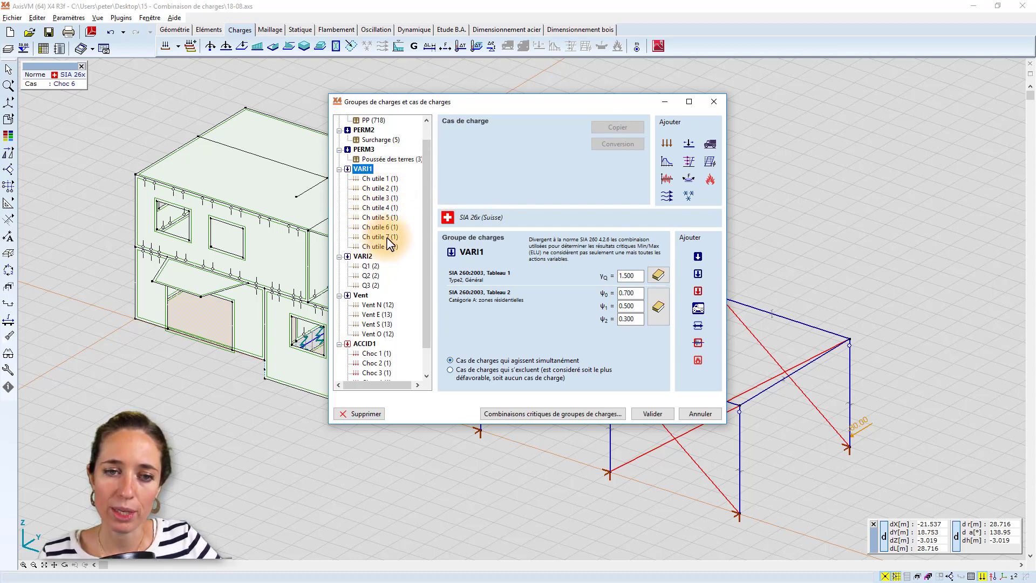
left_click_drag(423, 255, 422, 269)
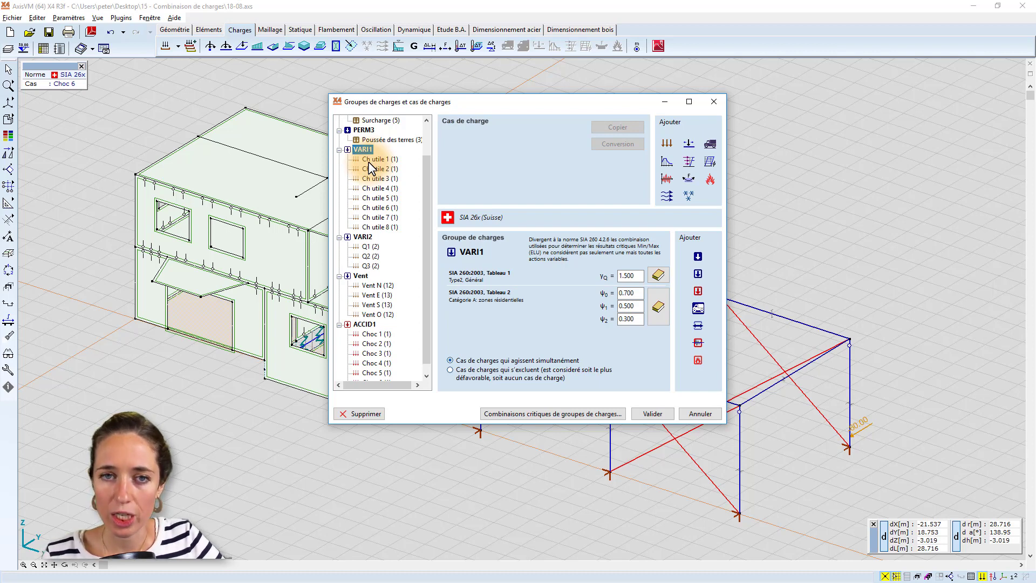
left_click(363, 238)
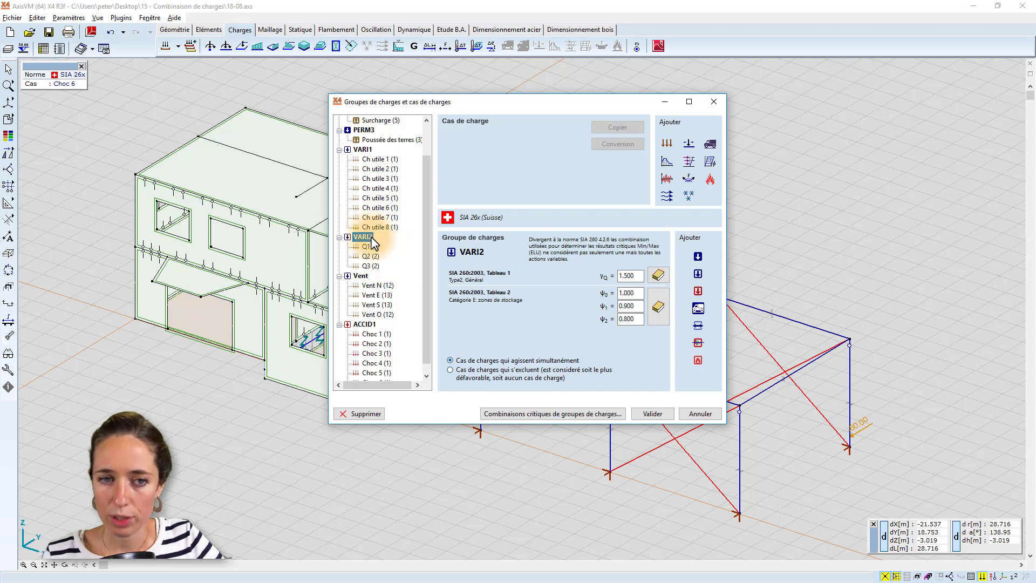
left_click(364, 276)
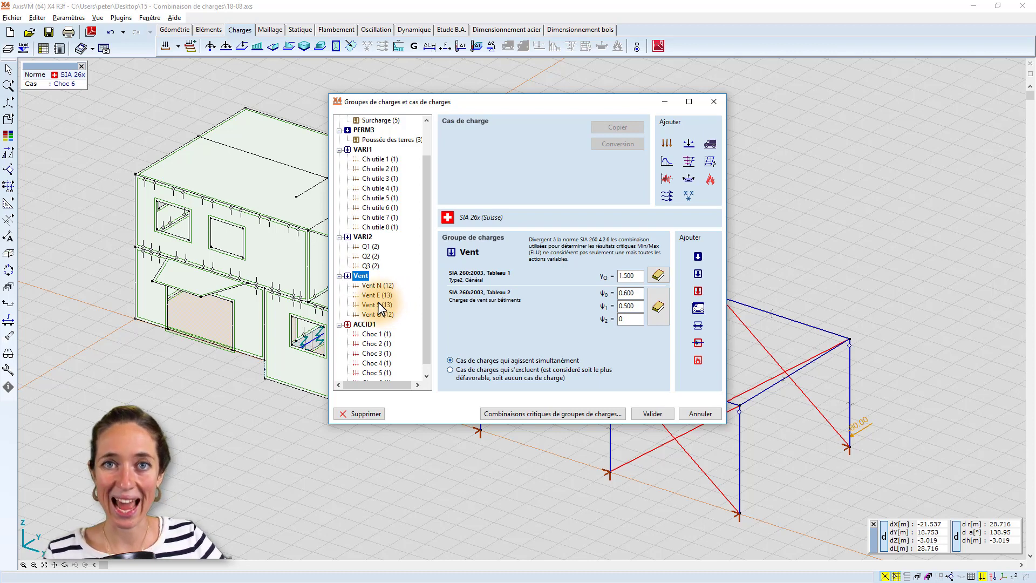
left_click(450, 369)
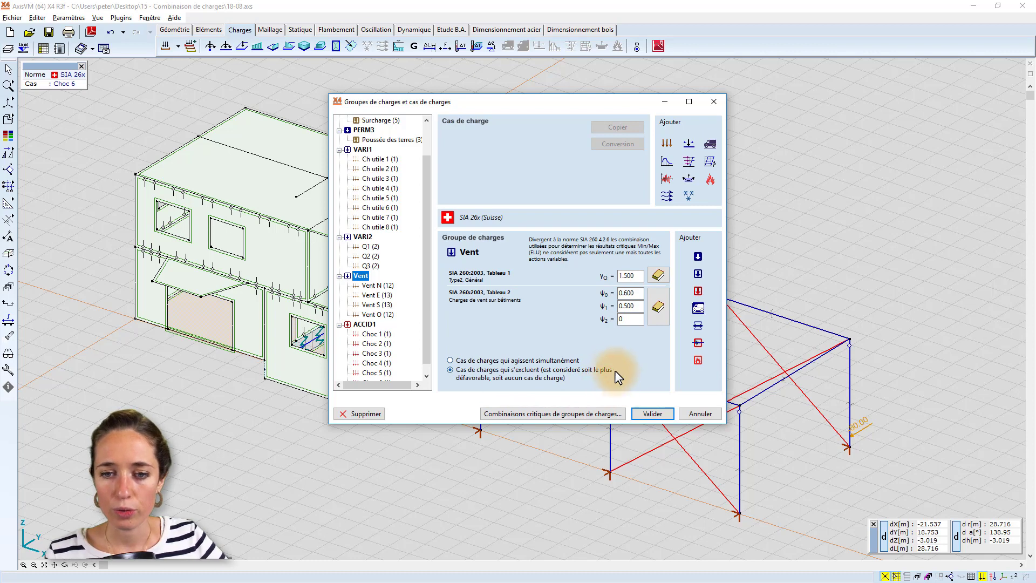
left_click(653, 413)
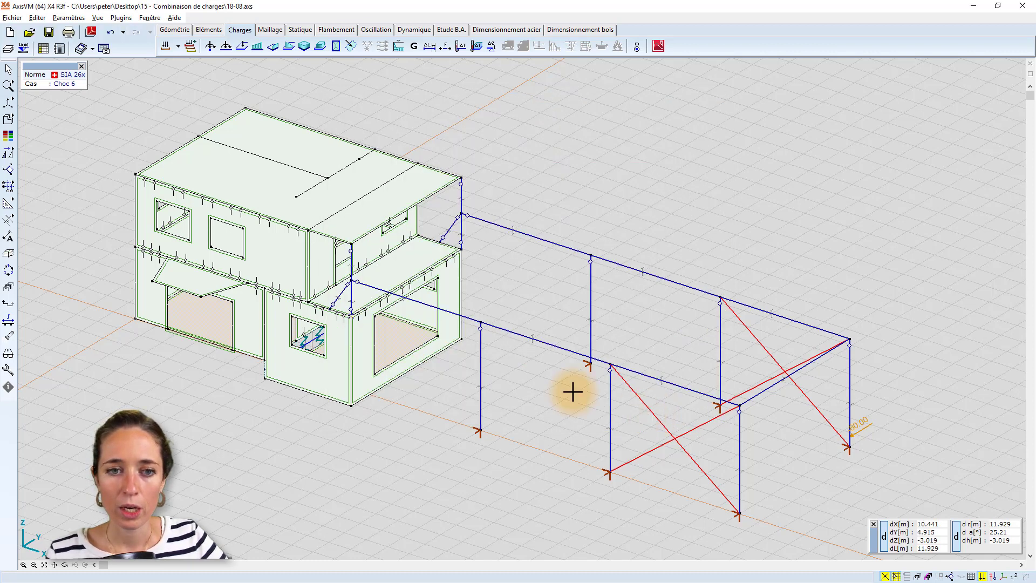
Examine the default load group settings in the program preferences.
left_click(76, 17)
mouse_move(133, 156)
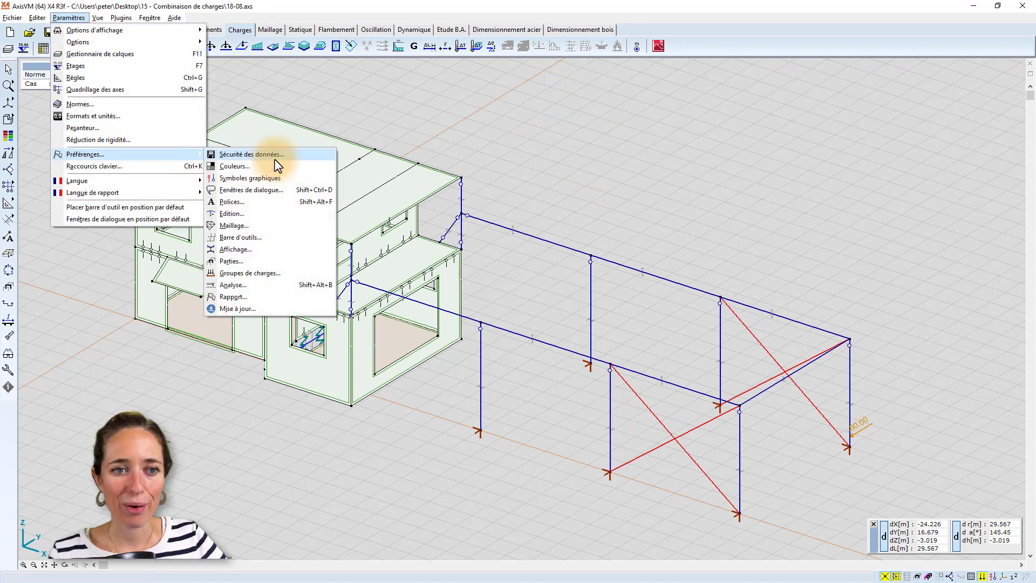
left_click(262, 273)
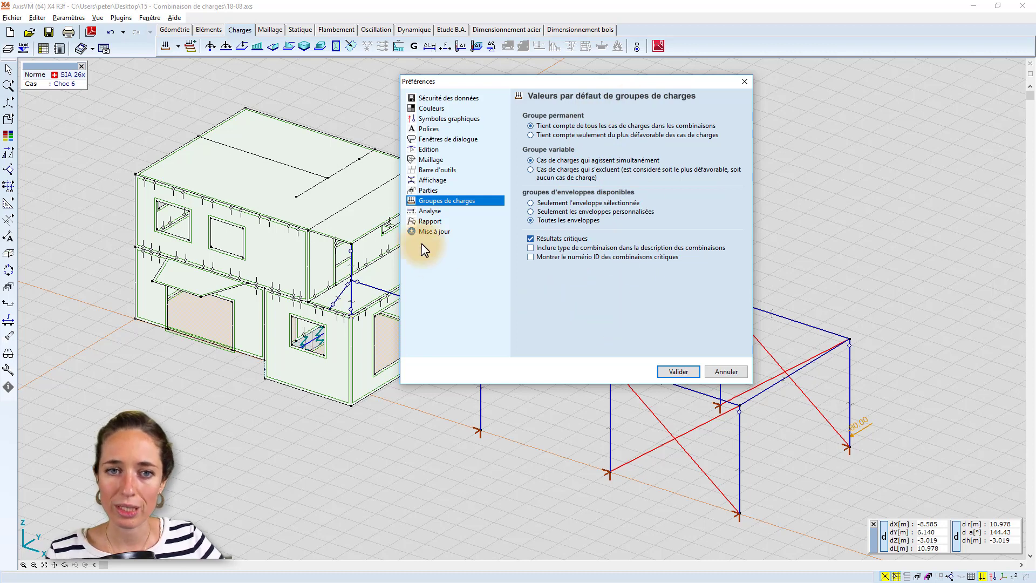
left_click(675, 371)
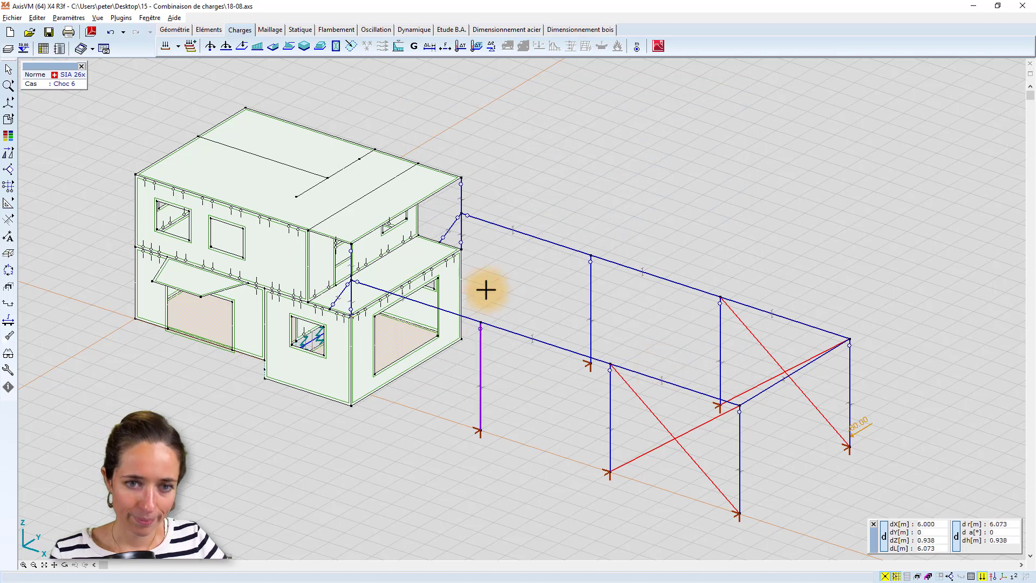
Run the linear static analysis of the model and display the critical maximum eZ displacements.
left_click(300, 30)
left_click(440, 319)
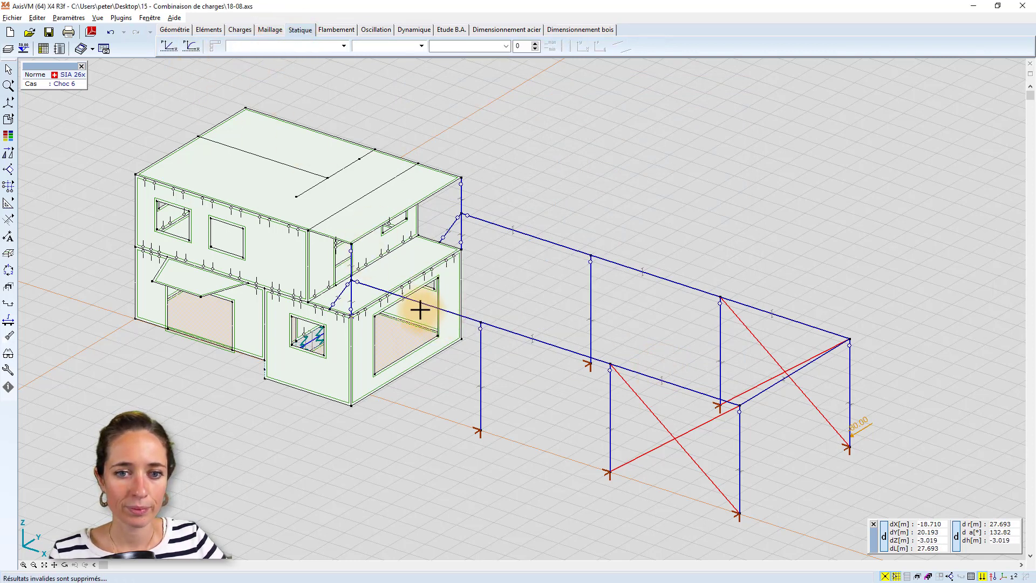
left_click(162, 47)
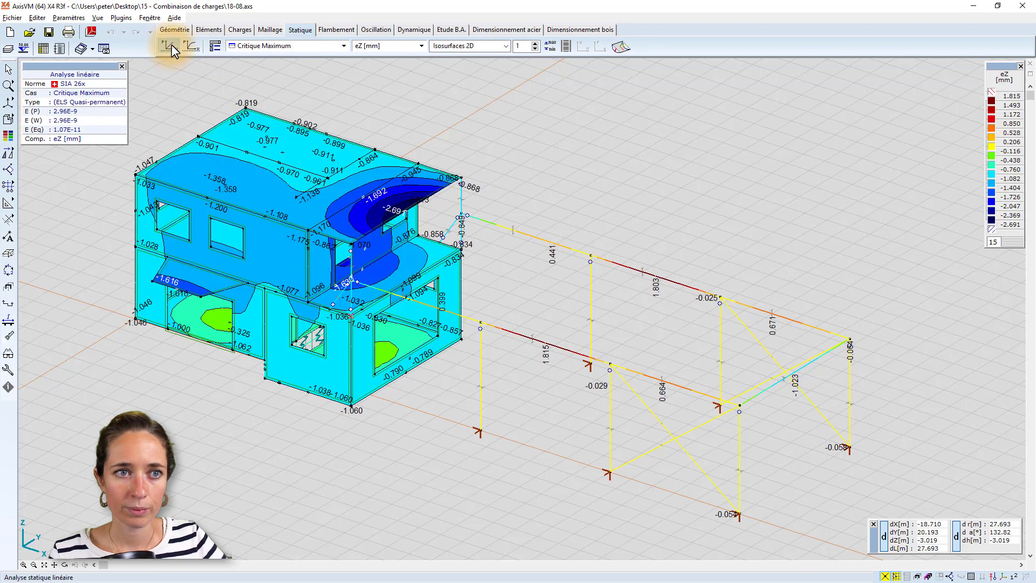
left_click(171, 45)
left_click(450, 313)
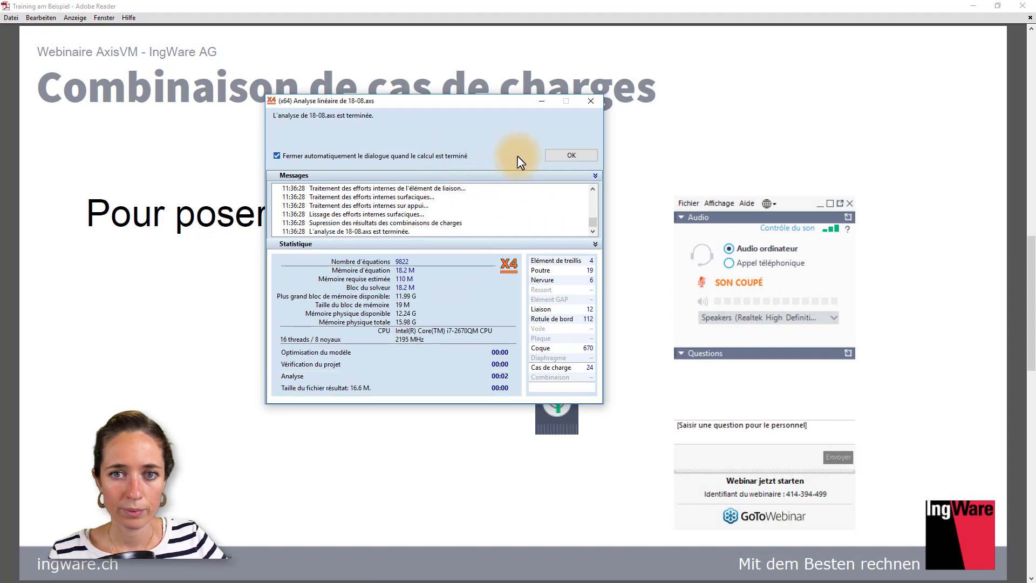
left_click(572, 155)
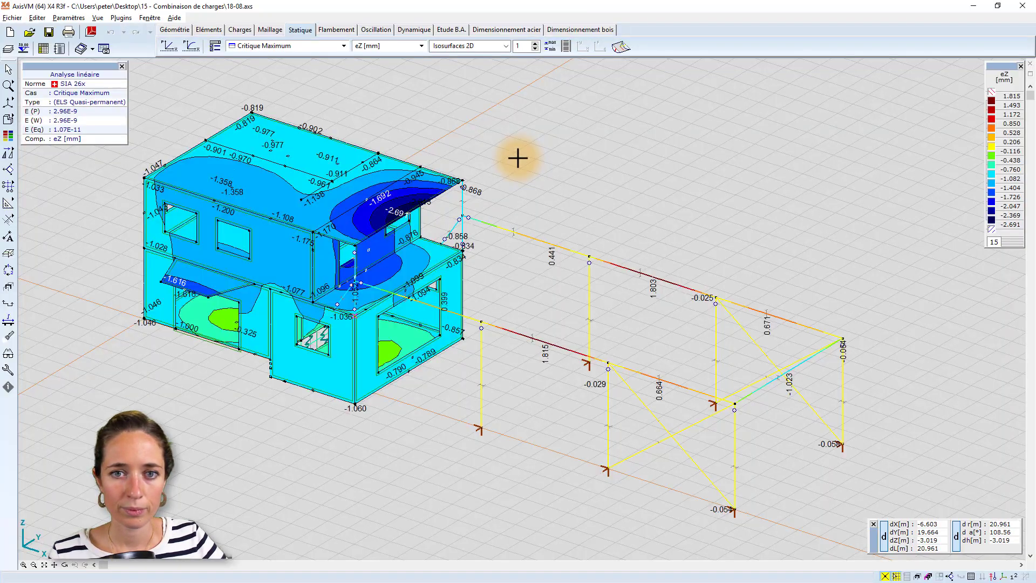
middle_click_drag(494, 176, 490, 179, "alt")
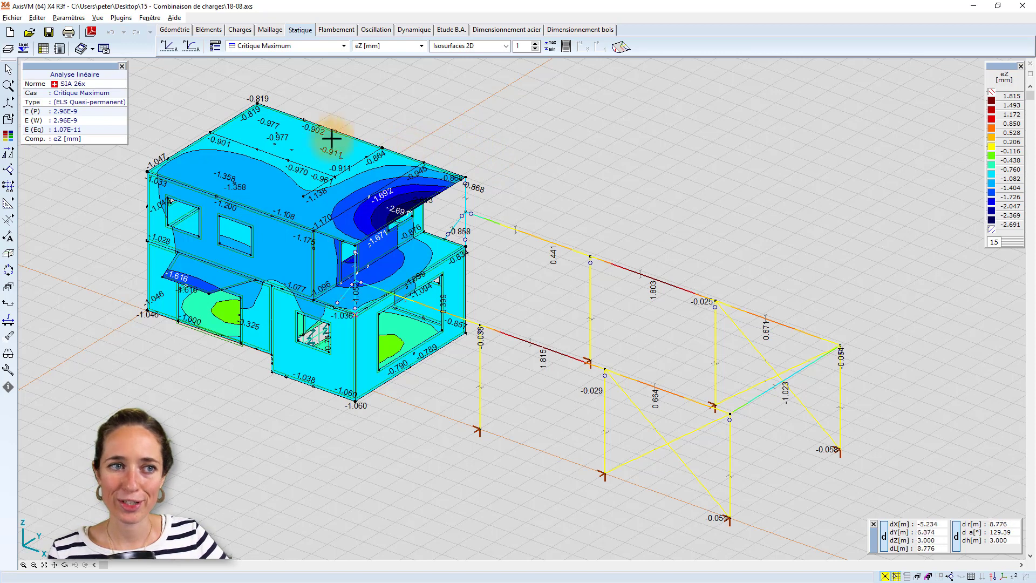
Generate the table of calculated critical combinations by load case, agreeing to generate more than 1000 new combinations.
left_click(237, 29)
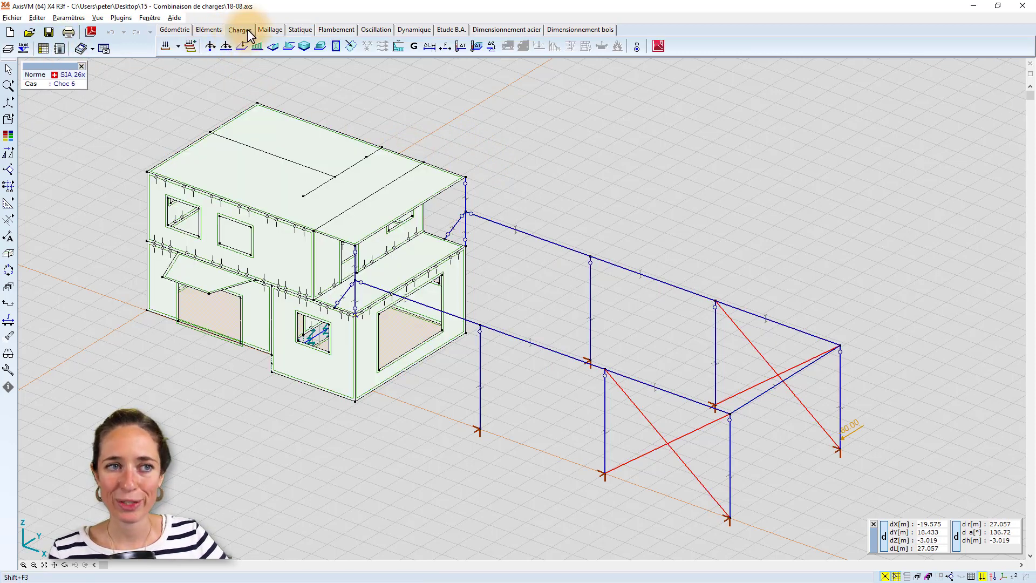
left_click(48, 50)
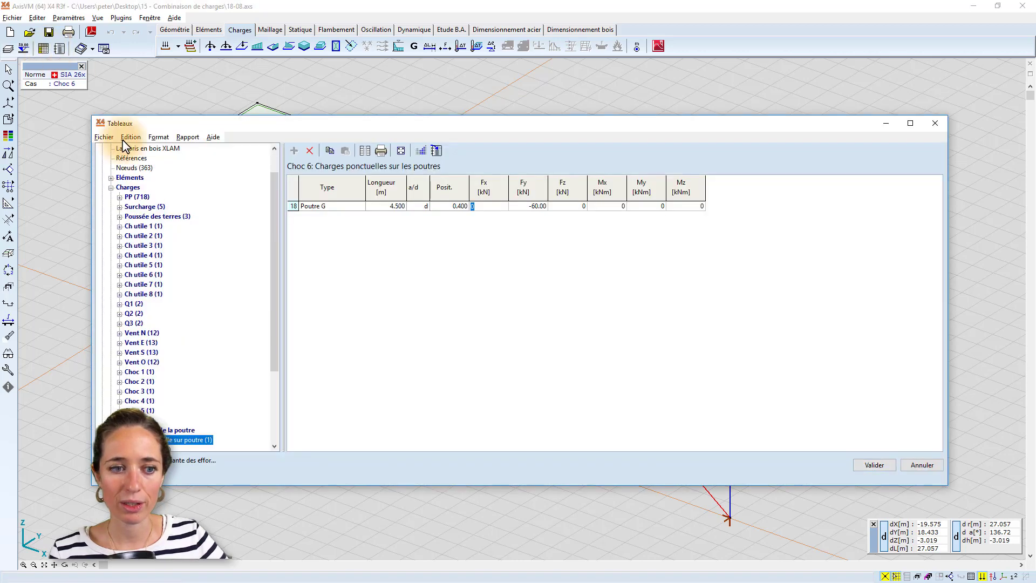
left_click_drag(273, 315, 274, 382)
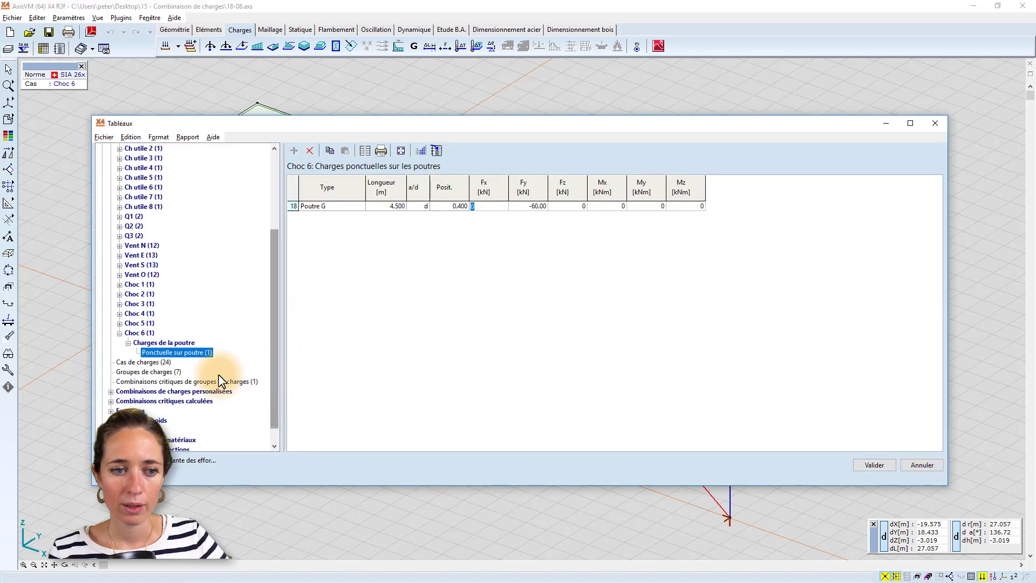
left_click(111, 401)
left_click(162, 410)
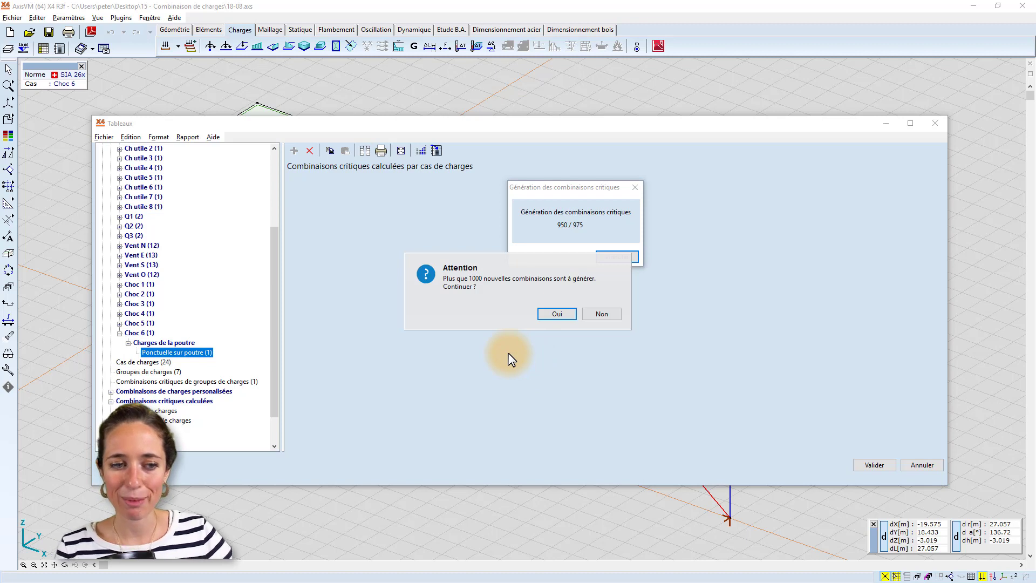
left_click(556, 313)
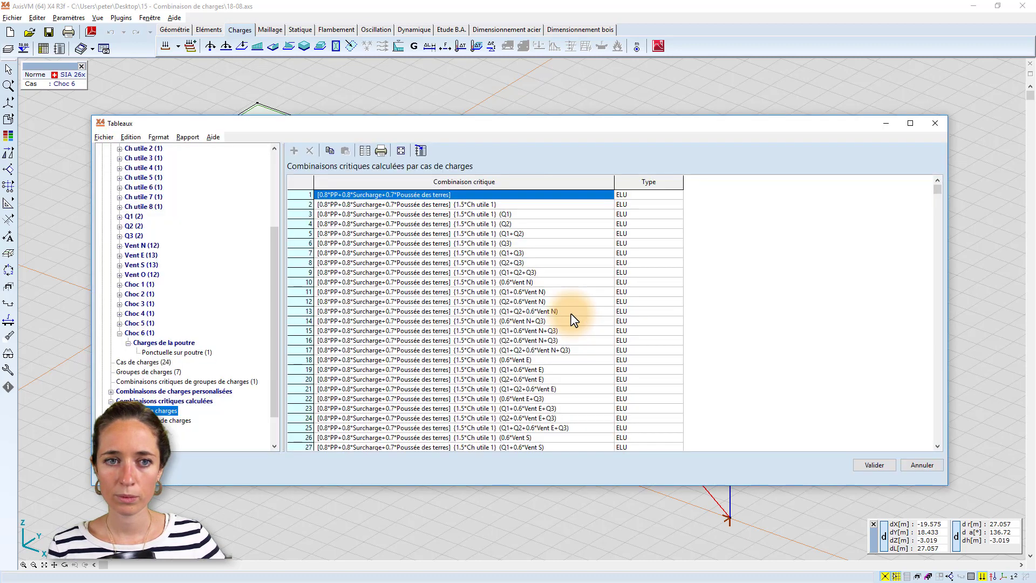
Examine the list of calculated critical combinations through to its last row, and close the tables.
key("Down")
key("Down")
key("Down")
key("Down")
key("Down")
key("Down")
key("Down")
key("Down")
key("Down")
key("Down")
key("Down")
key("Down")
key("Down")
key("Down")
key("Down")
key("Down")
key("Down")
key("Down")
key("Down")
key("Down")
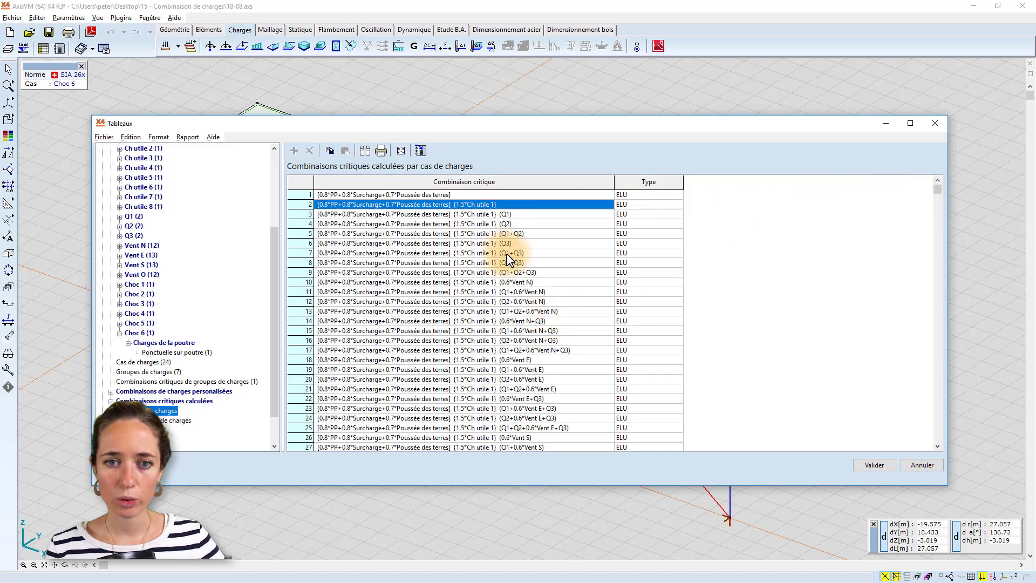
key("Down")
key("Down")
key("Down")
key("Down")
key("Down")
key("Down")
key("Down")
key("Down")
key("Down")
key("Down")
key("Down")
key("Down")
key("Down")
key("Down")
key("Down")
key("Down")
key("Down")
key("Down")
key("Down")
key("Down")
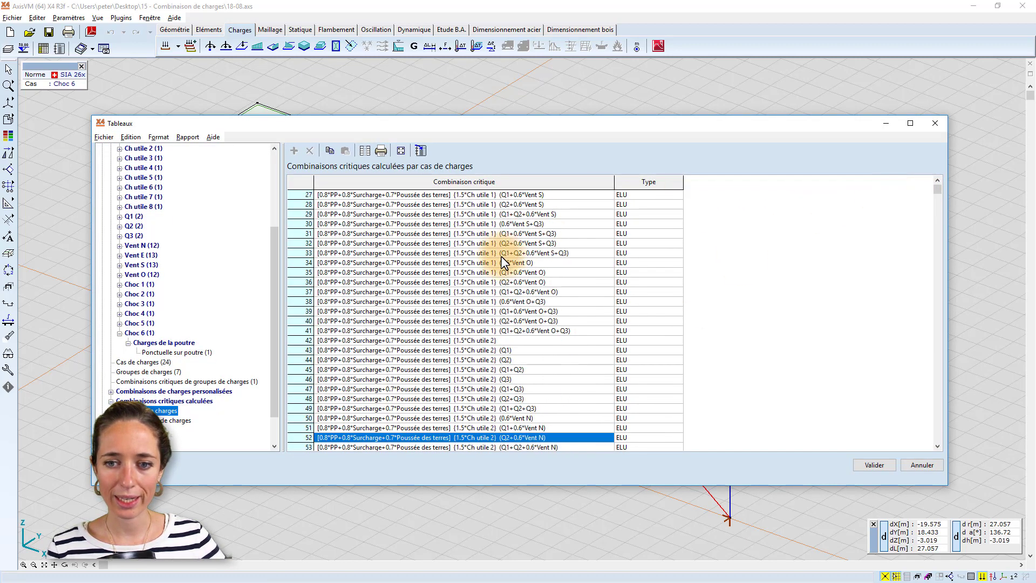
scroll(939, 254, "down", 20)
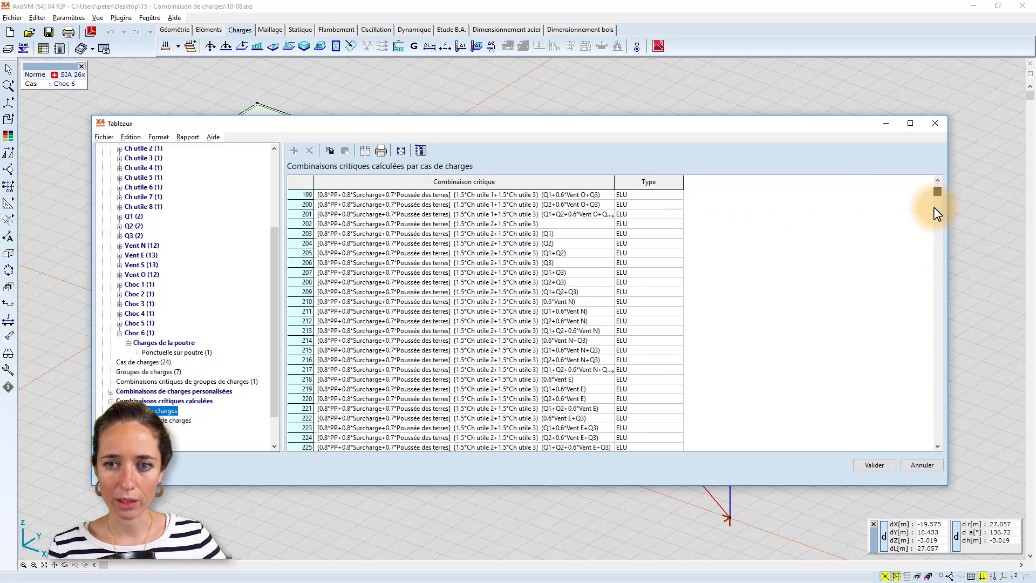
left_click_drag(937, 192, 934, 340)
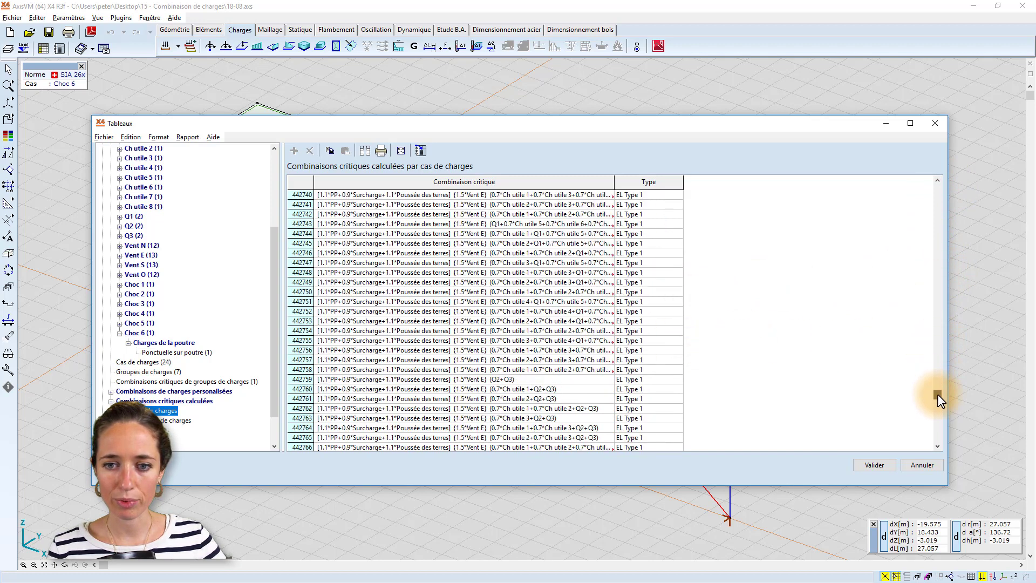
left_click_drag(937, 395, 942, 401)
left_click_drag(927, 456, 927, 462)
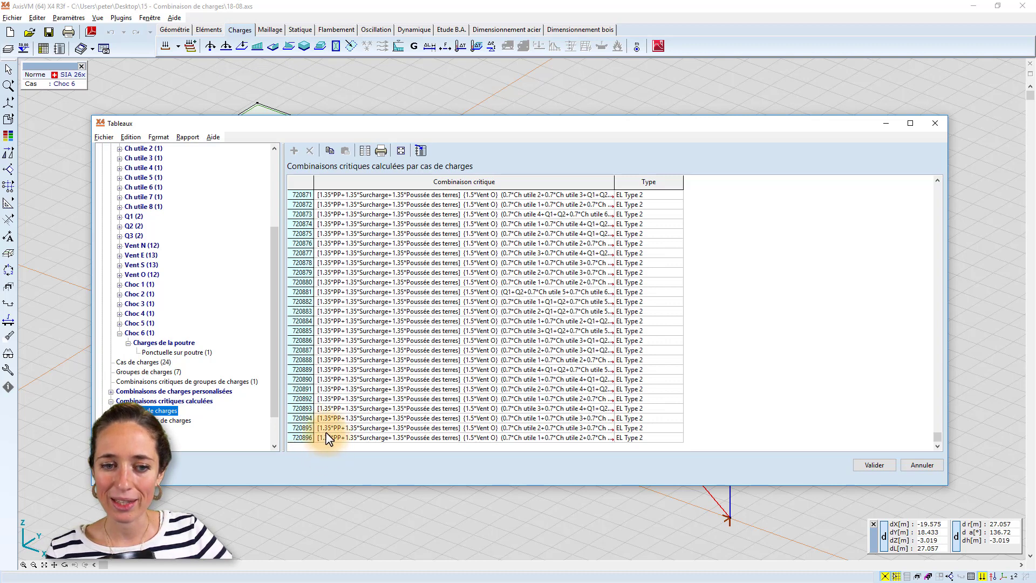
left_click(874, 465)
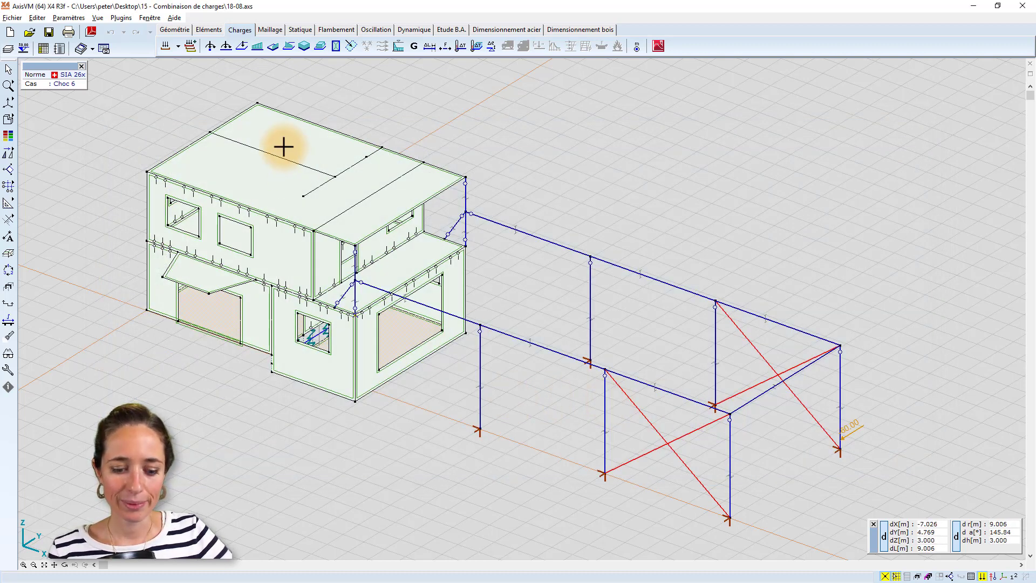
Reopen the load groups and move the Surcharge load case from PERM2 to PERM1.
left_click(171, 50)
scroll(415, 178, "up", 2)
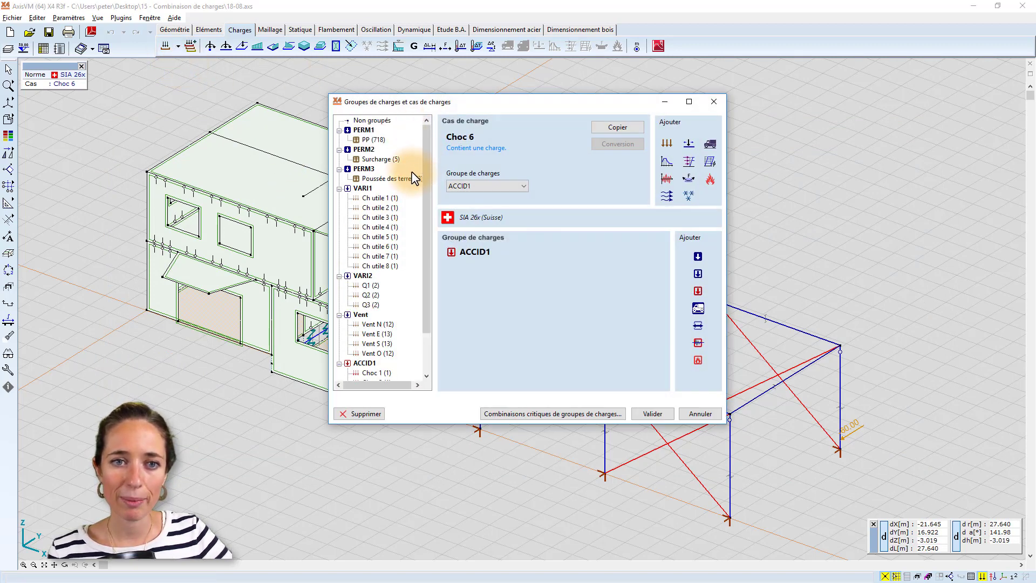
left_click_drag(404, 104, 464, 106)
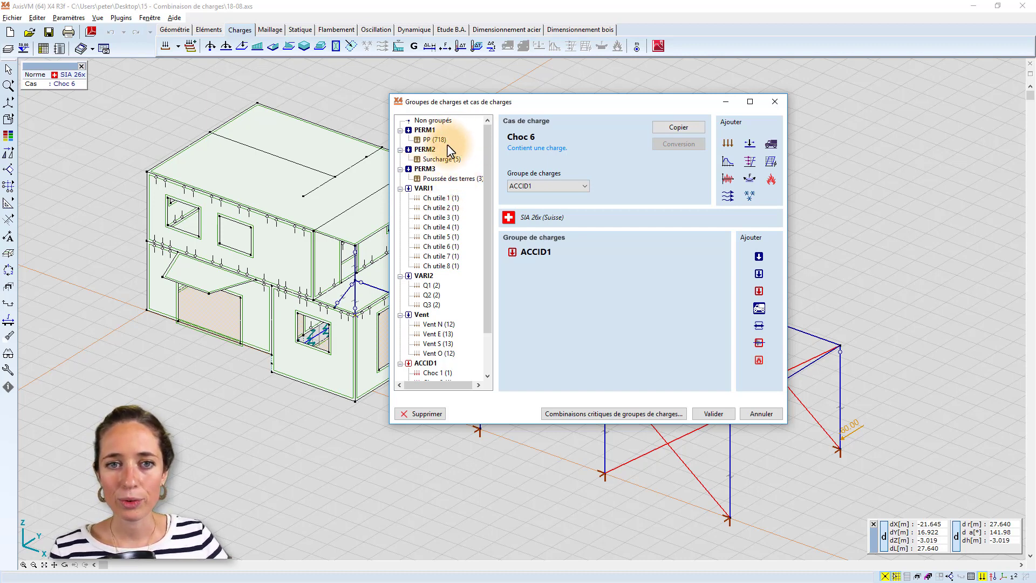
left_click(442, 160)
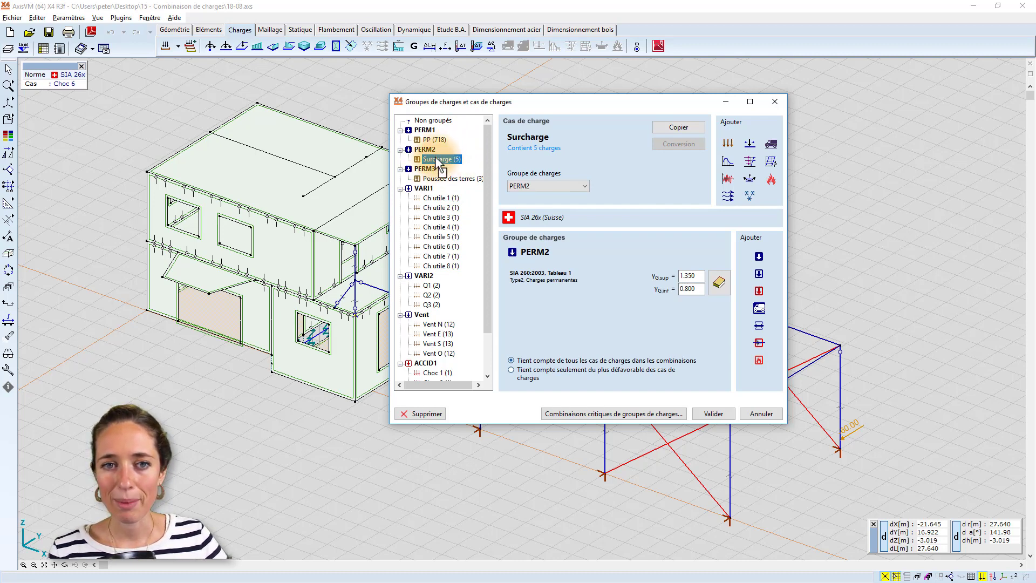
left_click(431, 140)
left_click_drag(432, 148, 435, 150)
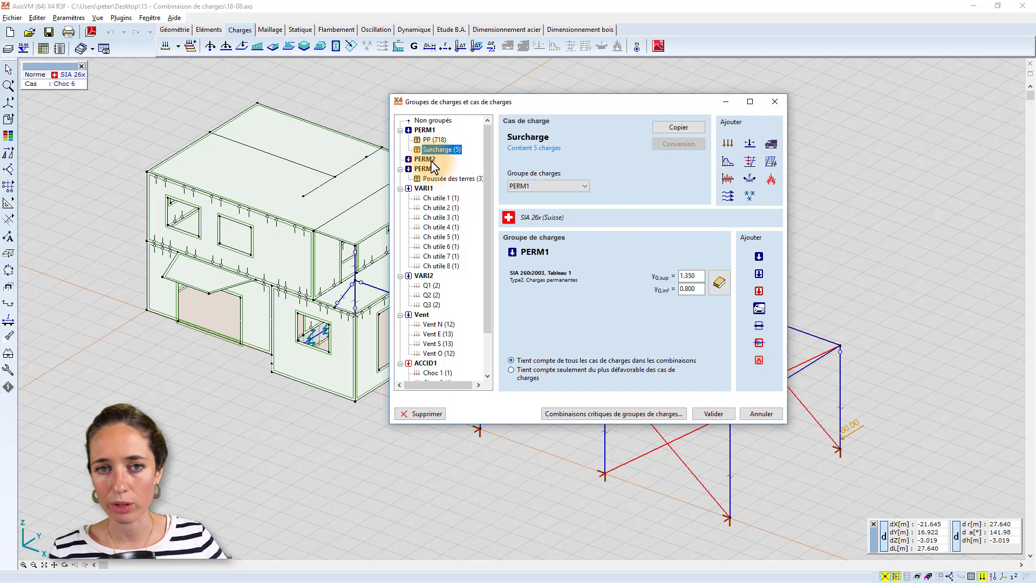
Move the Poussée des terres load case from group PERM3 to PERM1.
left_click(446, 180)
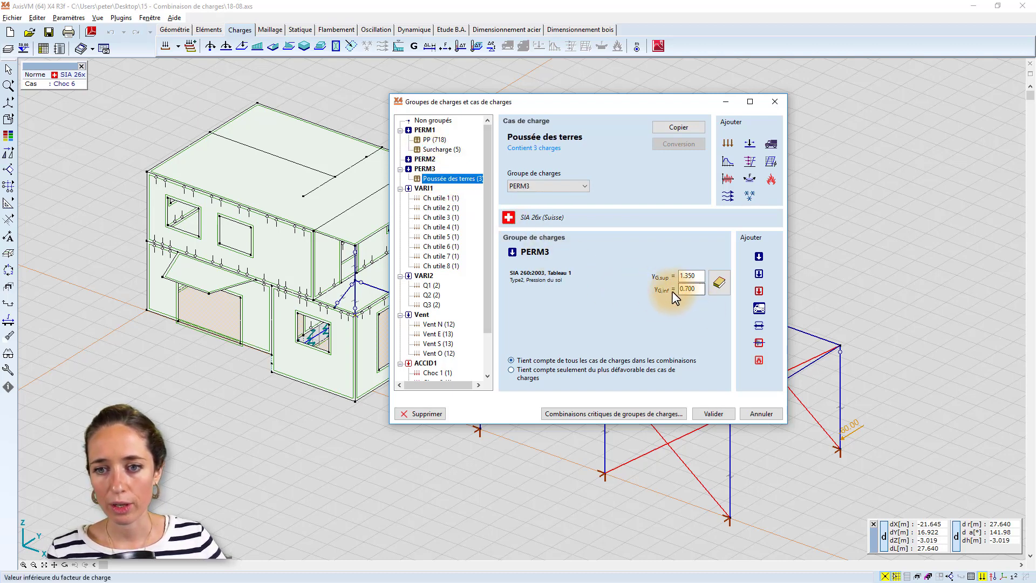
left_click(442, 150)
left_click(456, 179)
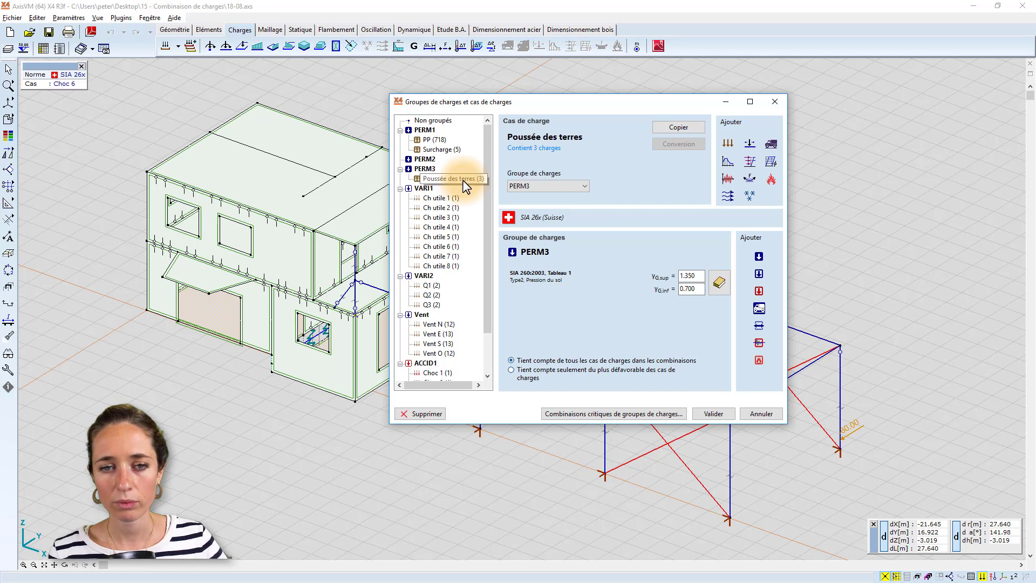
left_click_drag(457, 185, 426, 131)
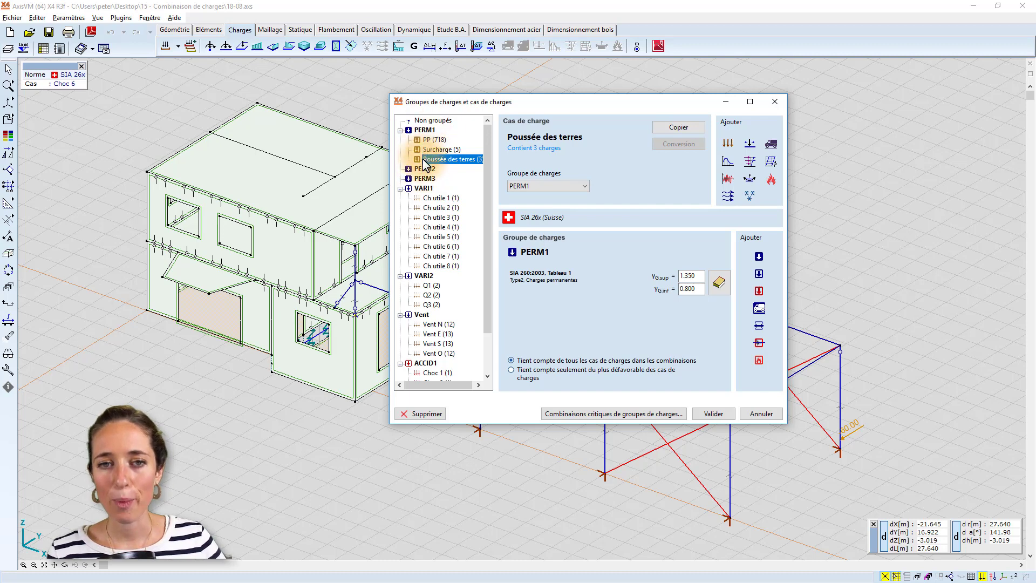
Delete the empty load groups PERM2 and PERM3 and validate the load group changes.
left_click(425, 170)
left_click(426, 178, "ctrl")
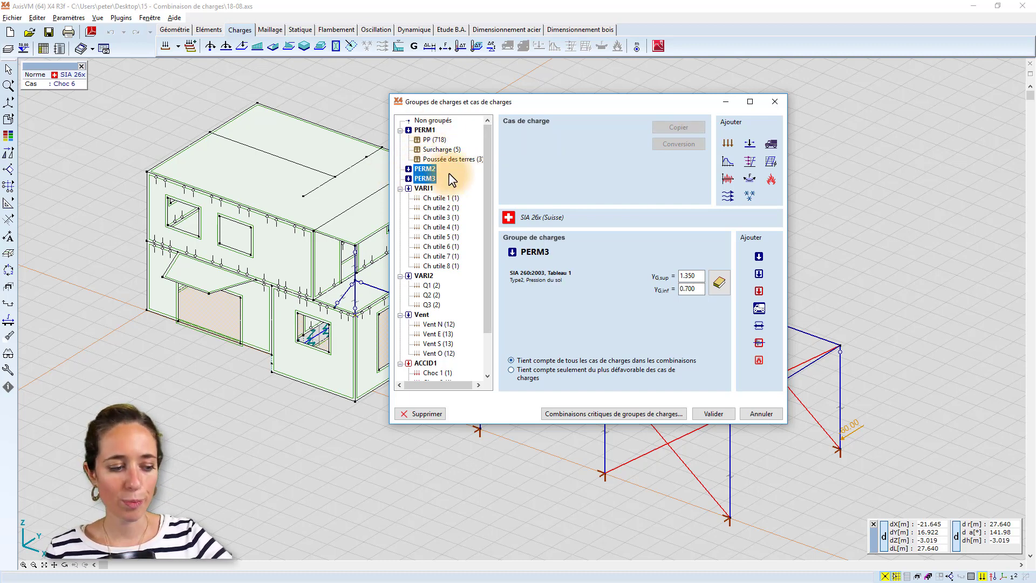
key("Delete")
key("Return")
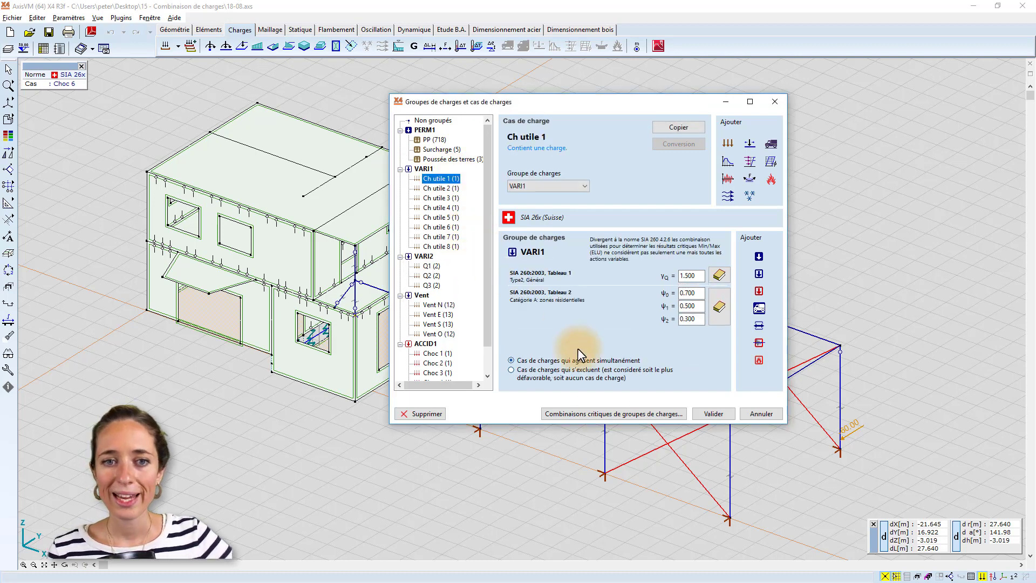
left_click(724, 411)
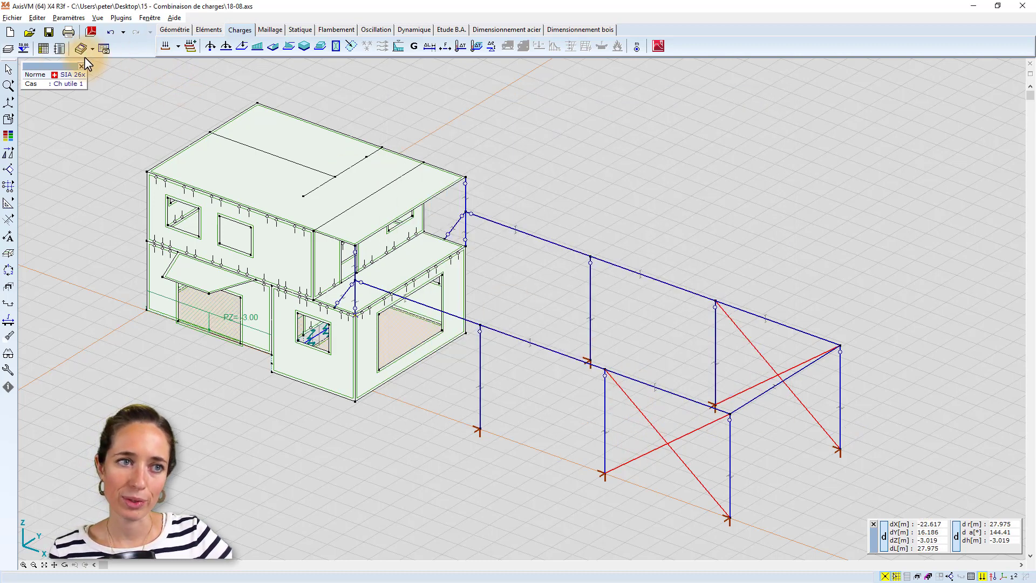
Generate the calculated critical combinations by load case again, allowing more than 1000 new ones, and check the table to its last row.
left_click(43, 49)
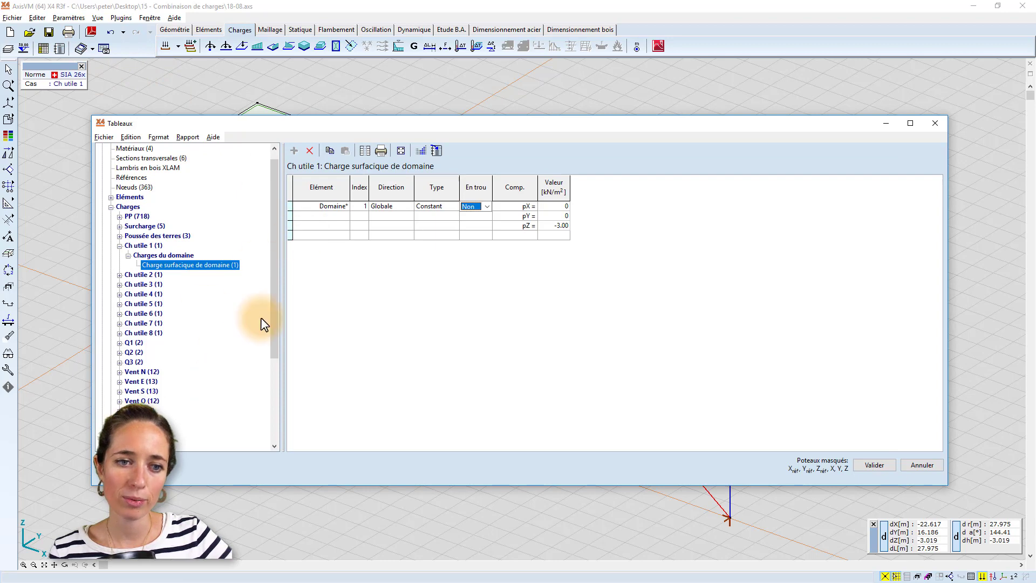
scroll(265, 305, "down", 4)
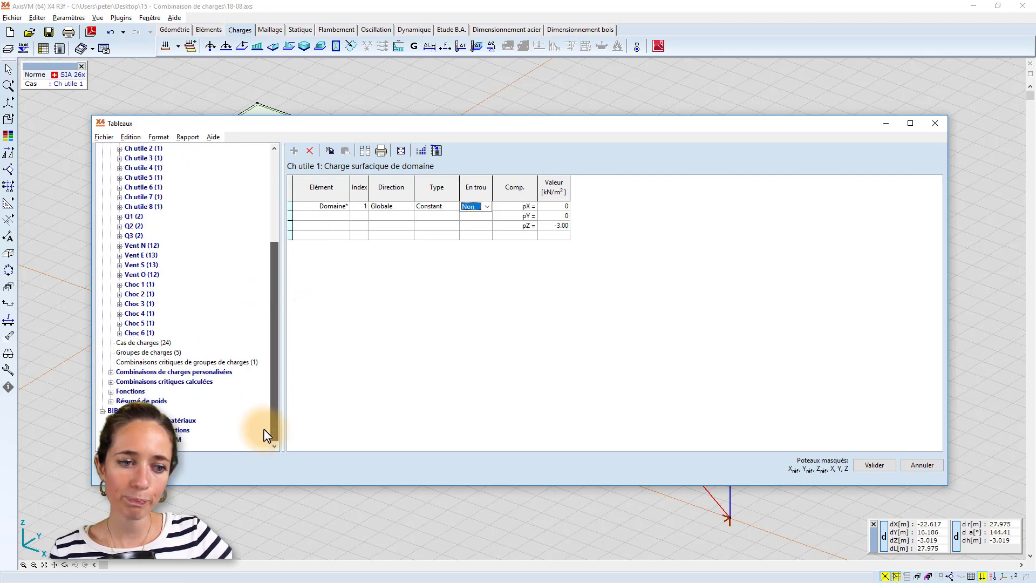
left_click(110, 382)
left_click(156, 391)
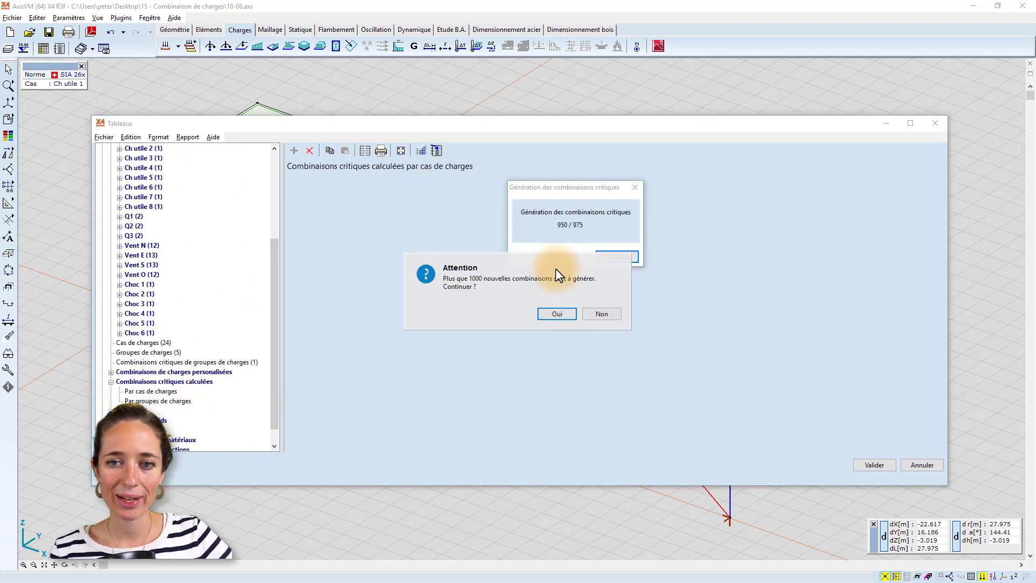
left_click(556, 314)
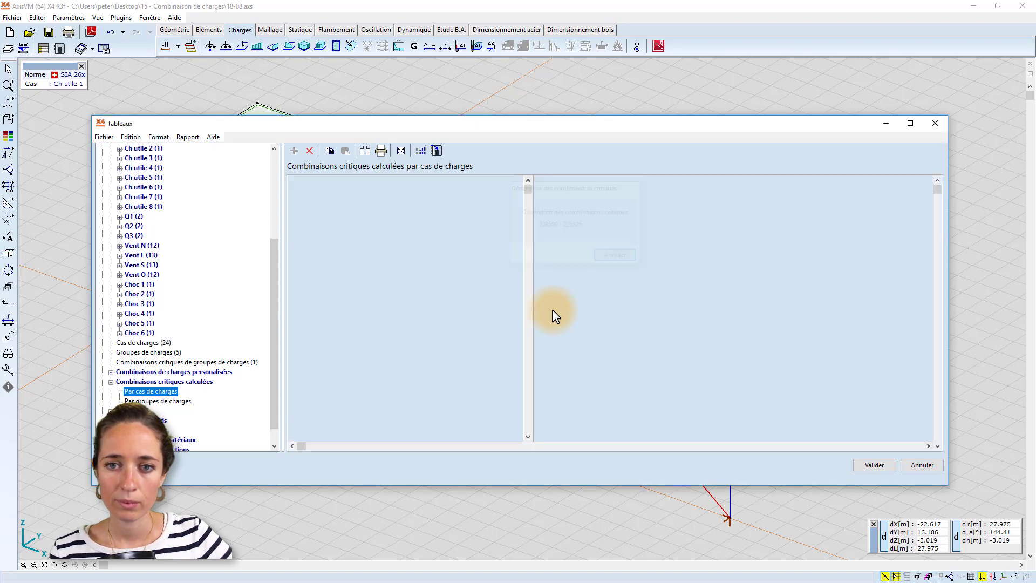
left_click_drag(935, 196, 926, 442)
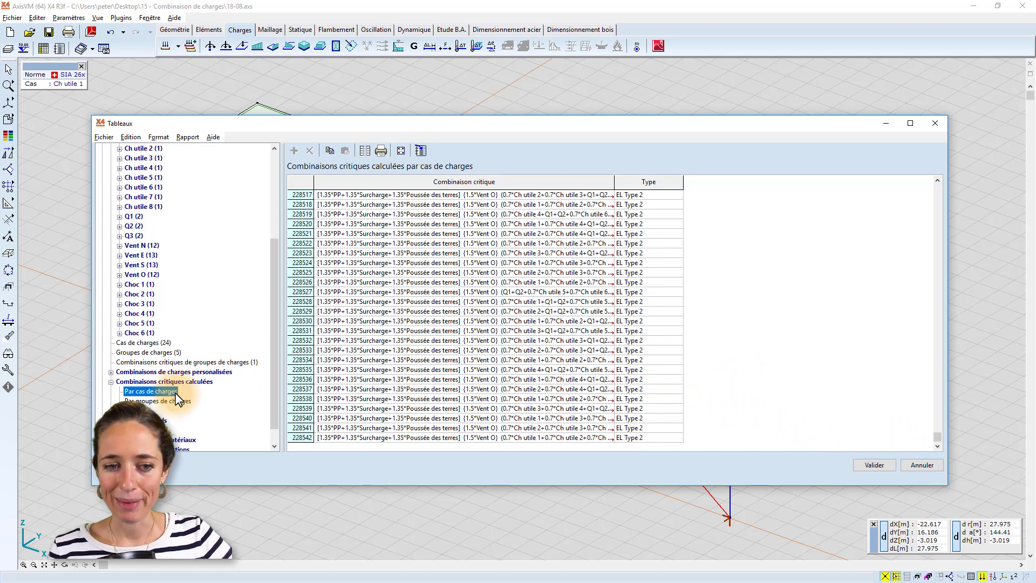
left_click(923, 465)
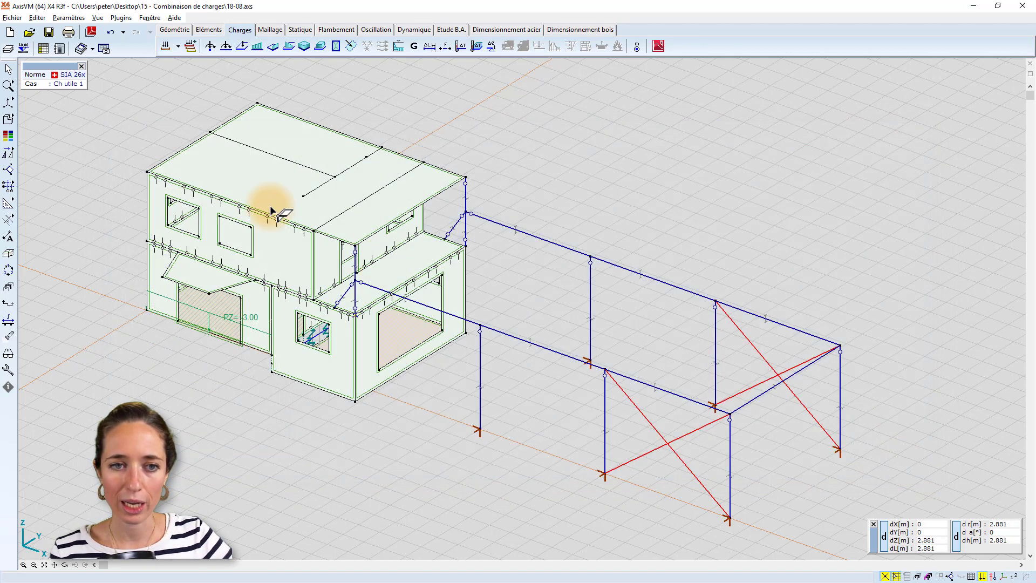
Examine the live load cases on the model one by one, from Ch utile 2 to Ch utile 6.
left_click(168, 46)
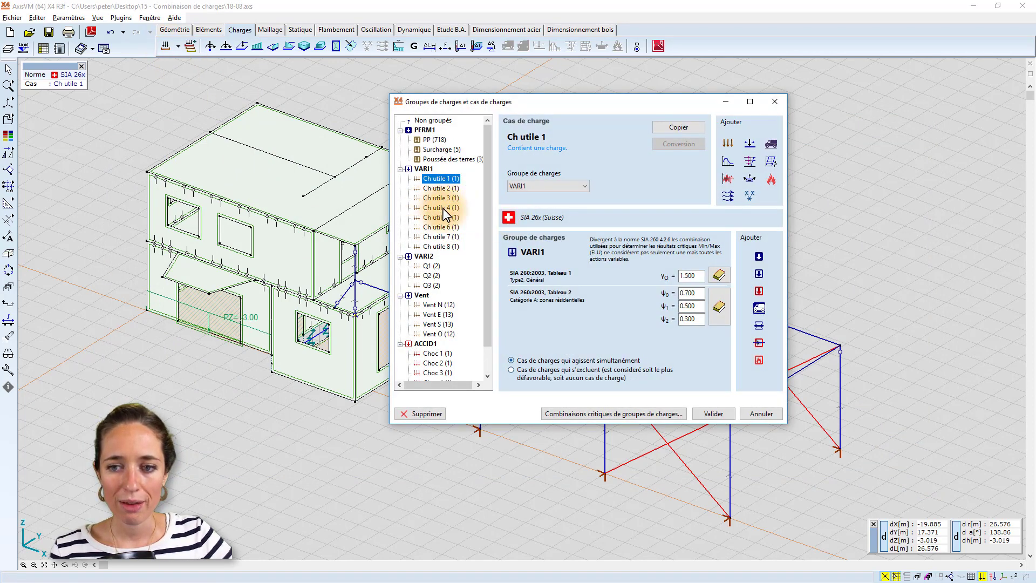
left_click(761, 414)
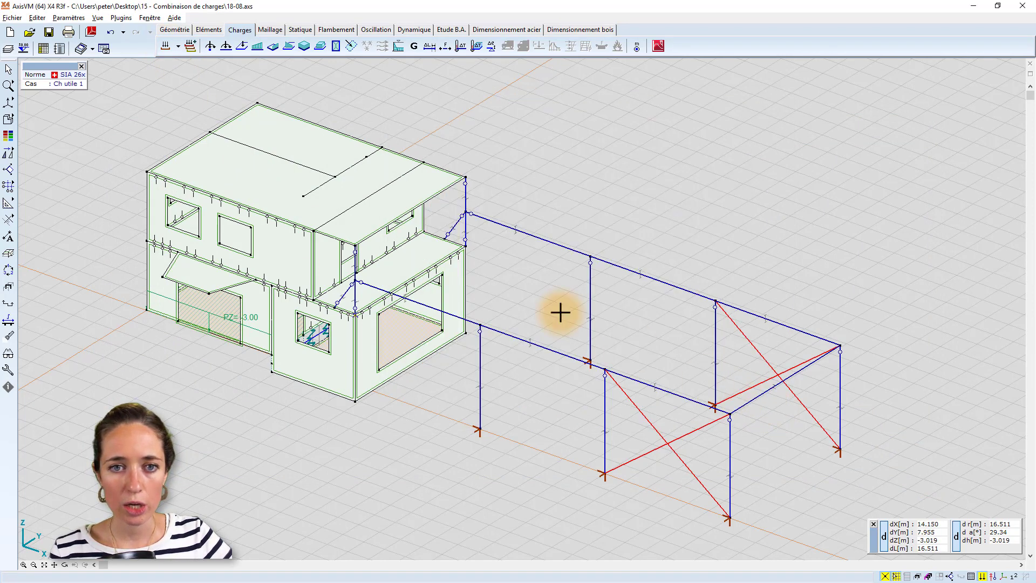
left_click(178, 47)
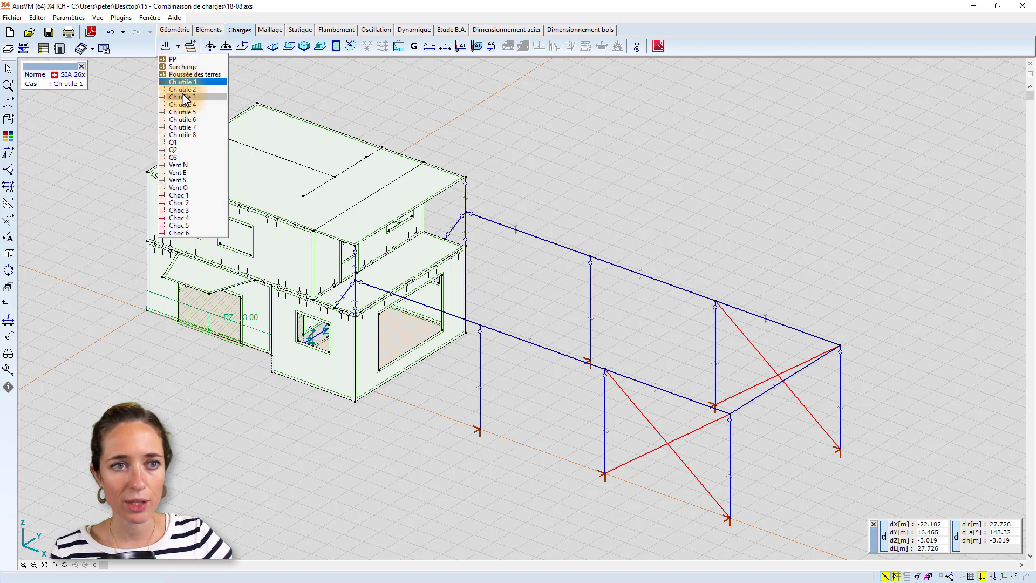
left_click(183, 90)
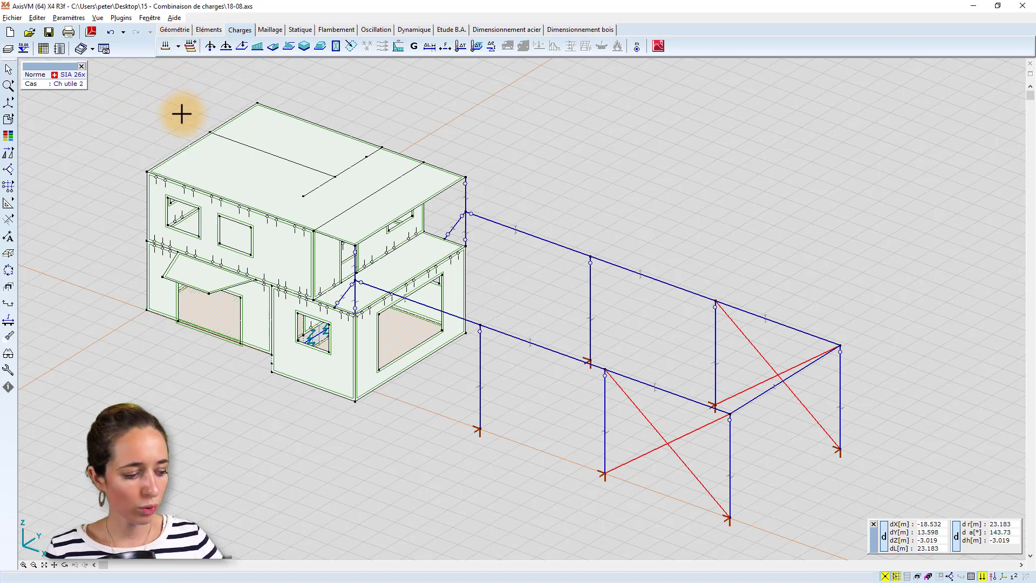
key("Page_Down")
key("Page_Down")
key("Page_Down")
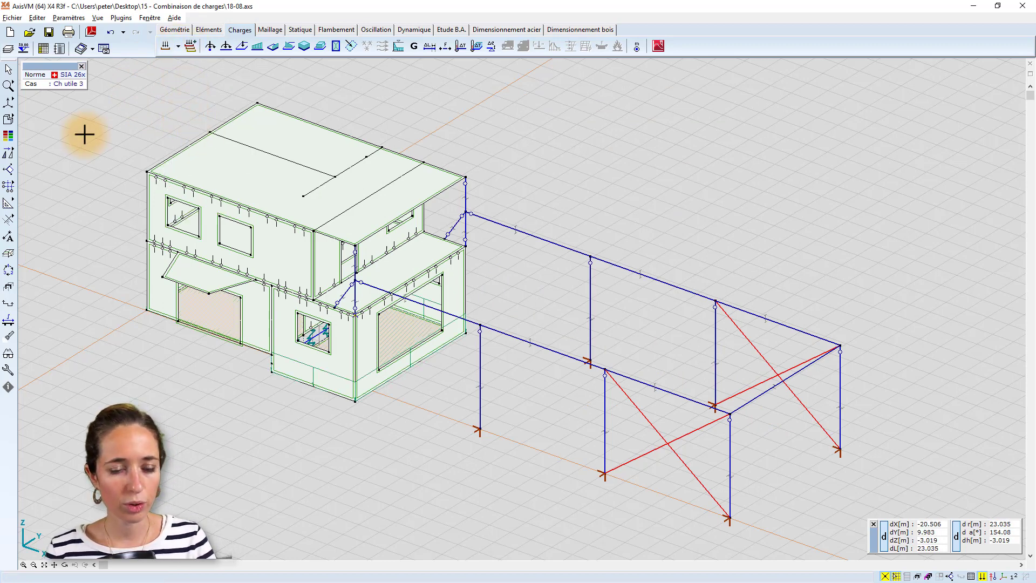
key("Page_Down")
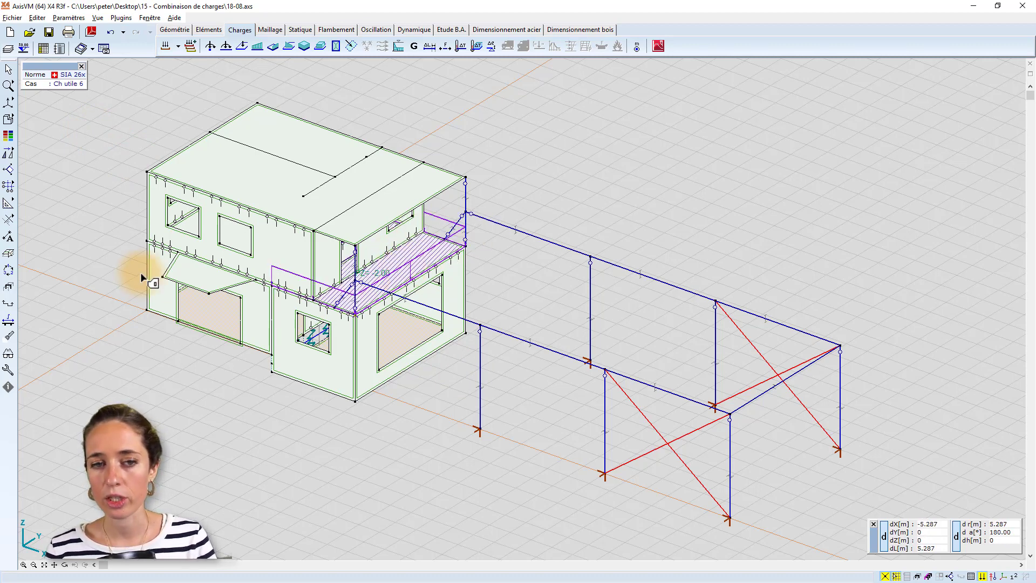
middle_click_drag(523, 237, 578, 229)
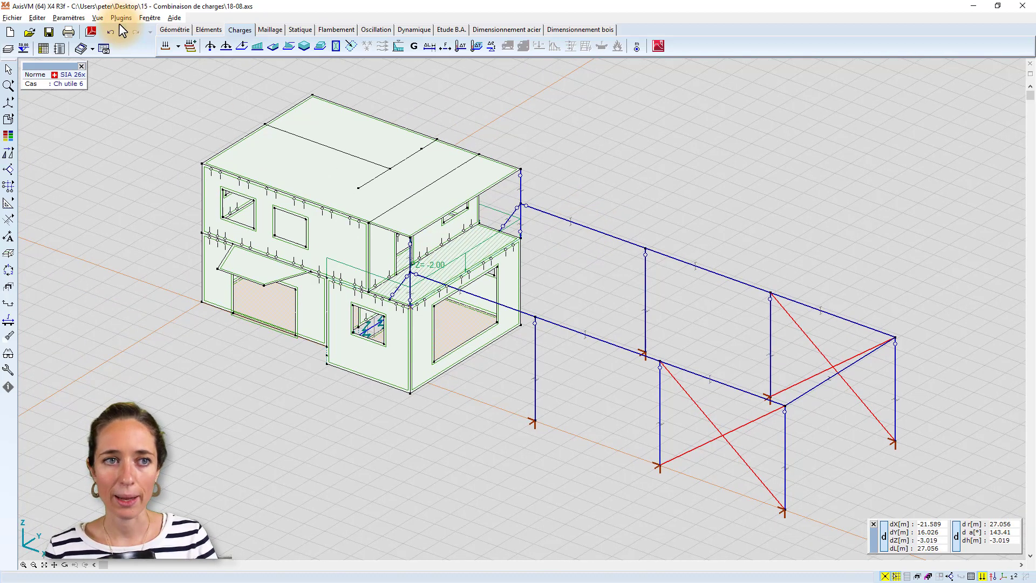
Display the Ch utile 1 load case on the model and inspect its surface load.
left_click(179, 49)
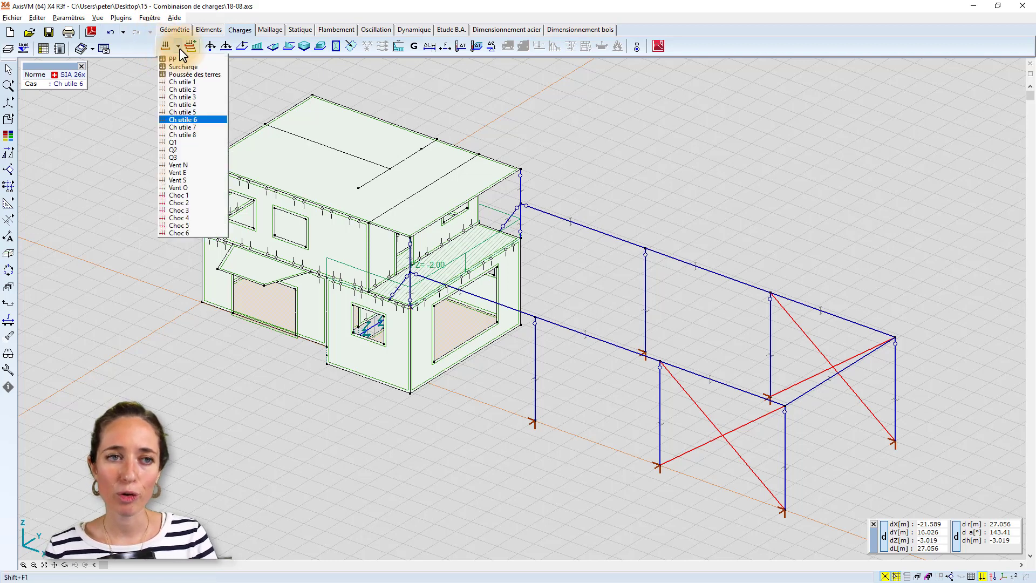
left_click(179, 80)
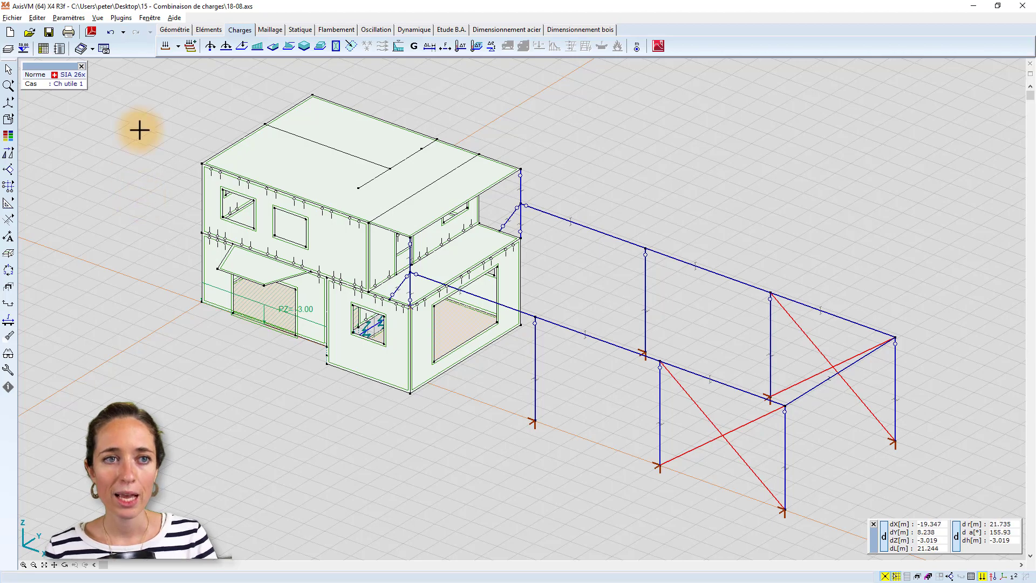
mouse_move(170, 125)
middle_mouse_down("alt")
mouse_move(266, 123)
mouse_move(234, 143)
mouse_move(162, 137)
middle_mouse_up("alt")
key("alt+Tab")
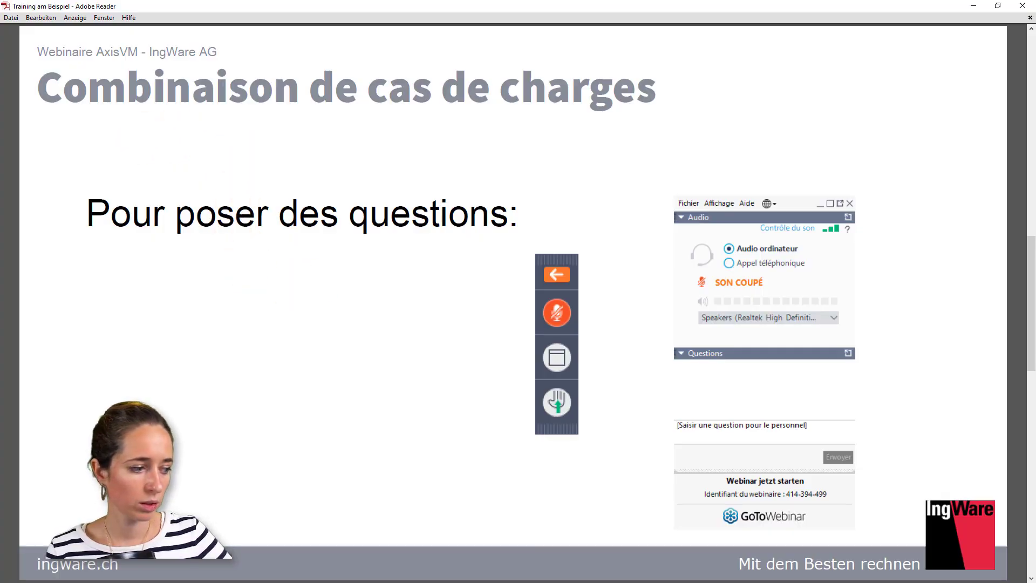
key("alt+Tab")
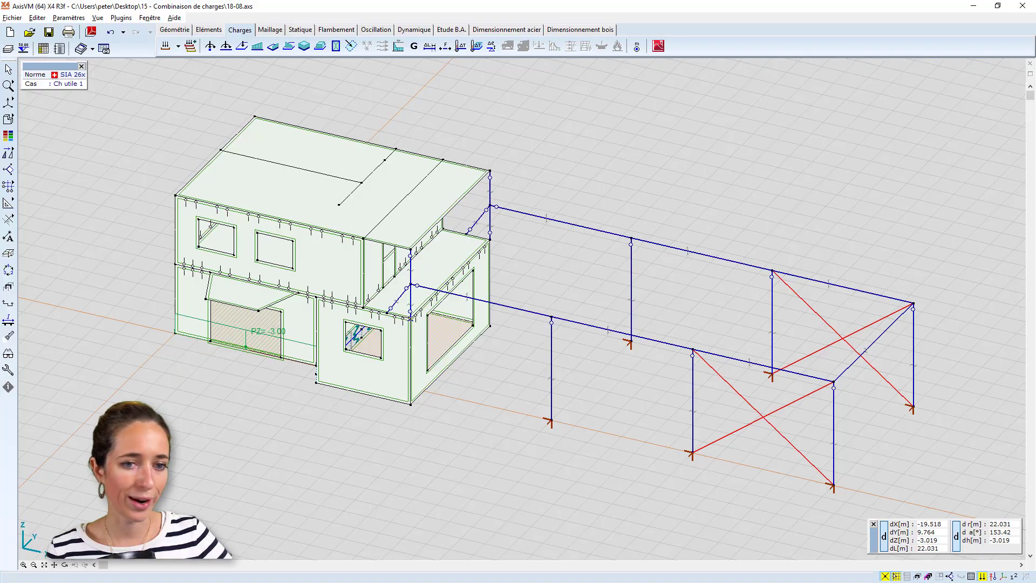
Make Ch utile 2 the active load case and show the model in wireframe.
left_click(177, 47)
left_click(182, 82)
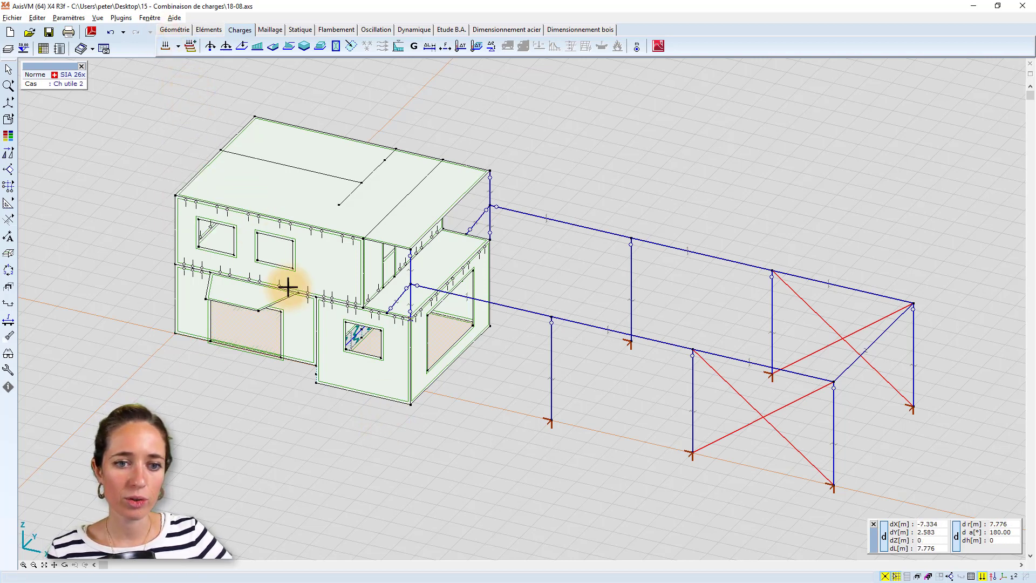
middle_click_drag(307, 290, 325, 242, "alt")
left_click(29, 120)
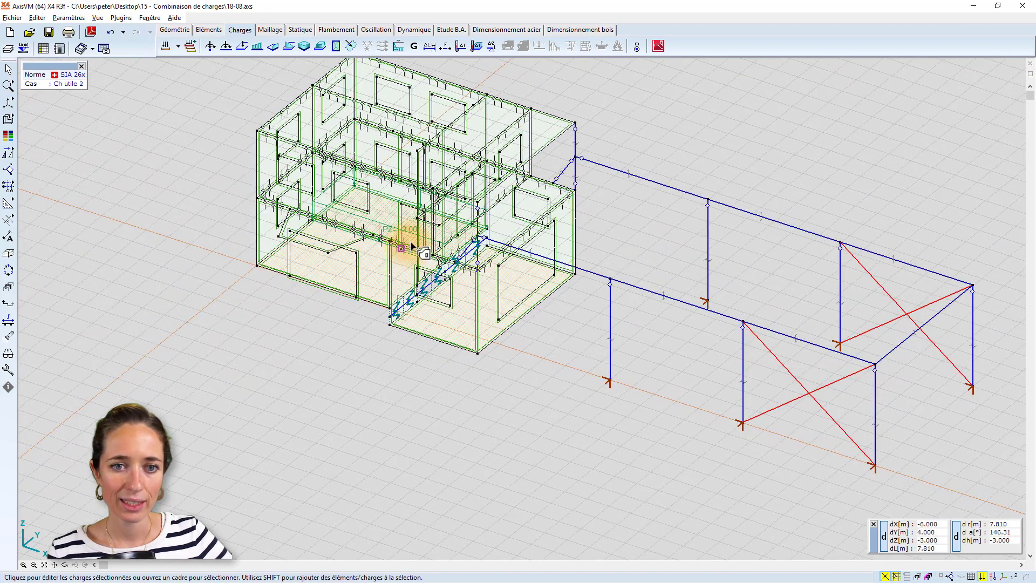
middle_click_drag(394, 224, 270, 128, "alt")
Open the property editor and place it clear of the building.
left_click(155, 19)
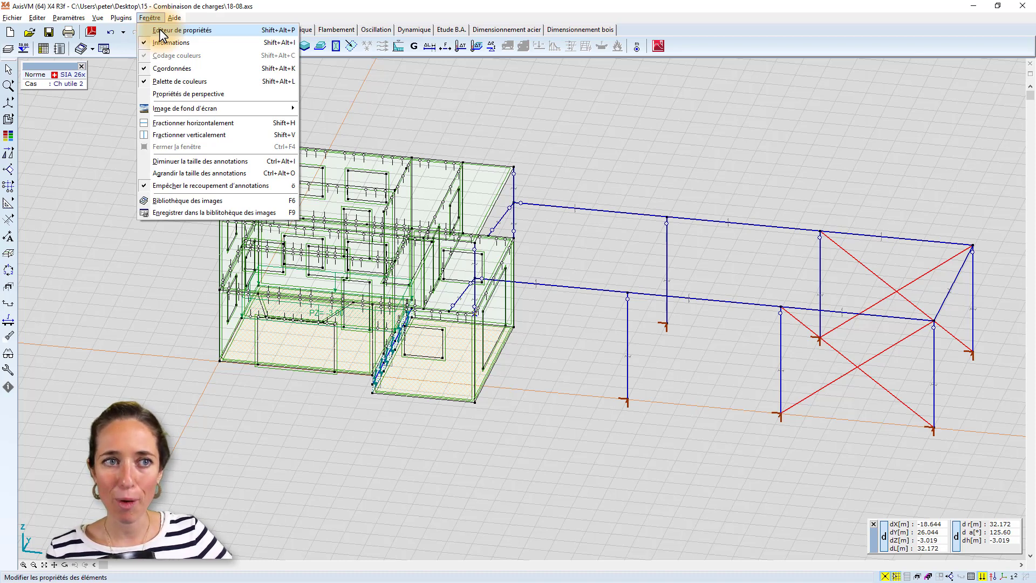
left_click(160, 29)
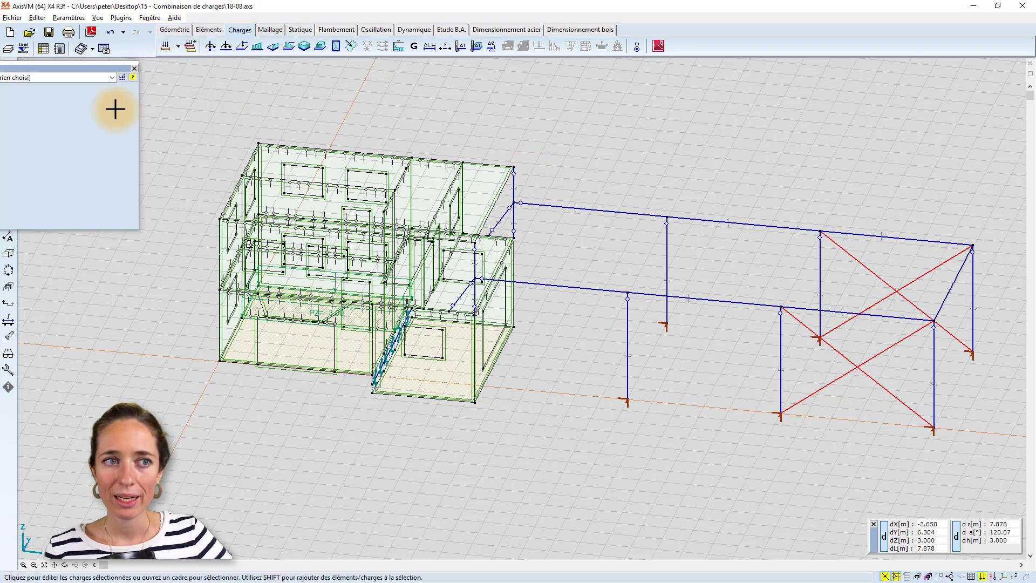
left_click_drag(39, 69, 889, 107)
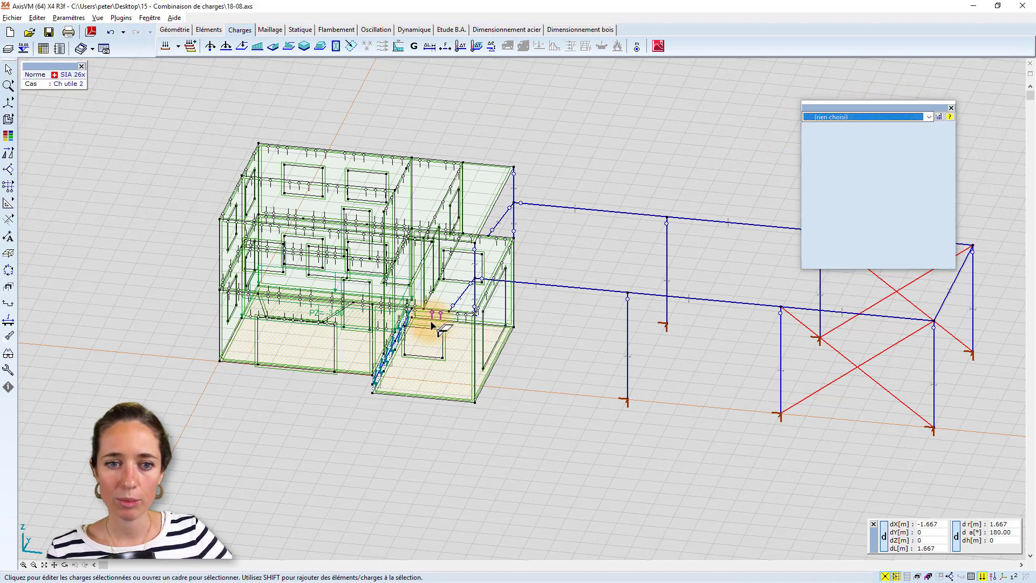
Select the whole building, reassign its domain surface load from Ch utile 2 to Ch utile 1, and clear the selection.
left_click_drag(556, 448, 162, 119)
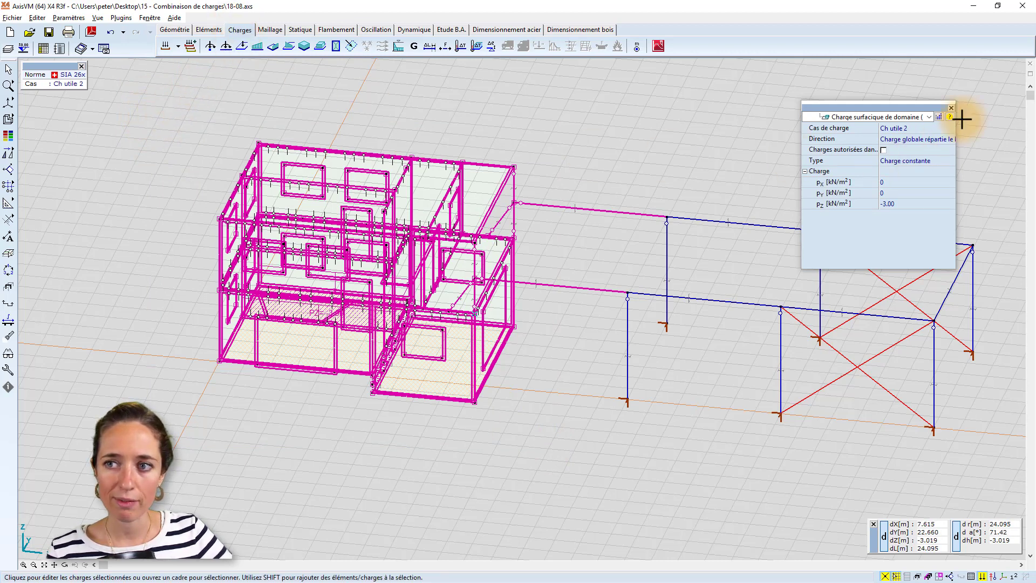
left_click(915, 128)
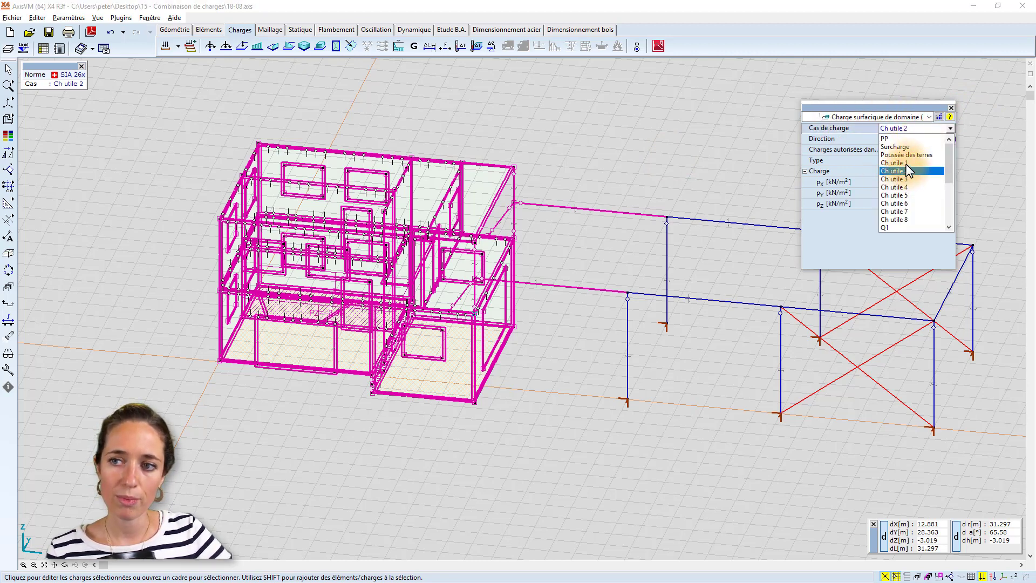
left_click(906, 165)
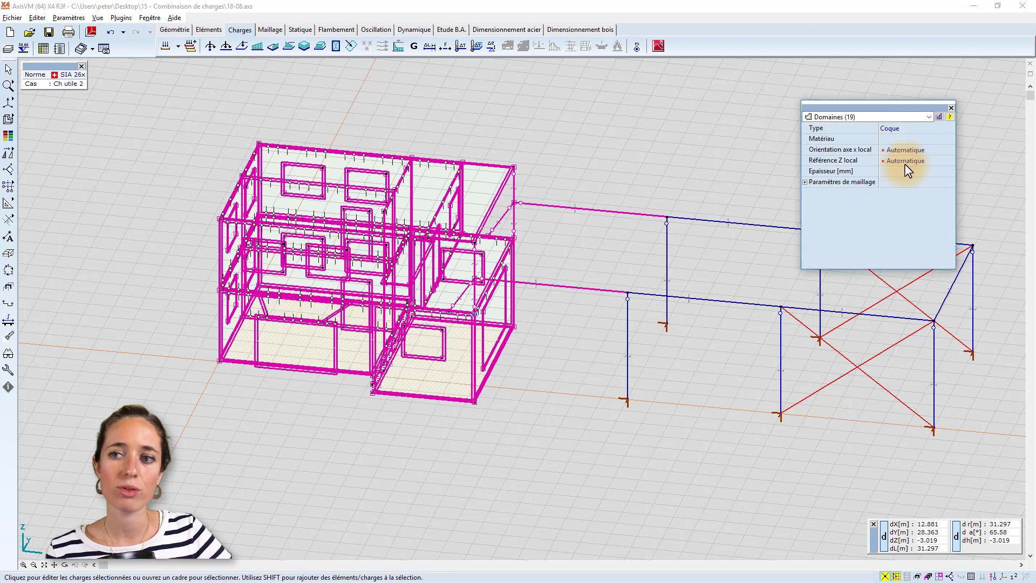
left_click(168, 210)
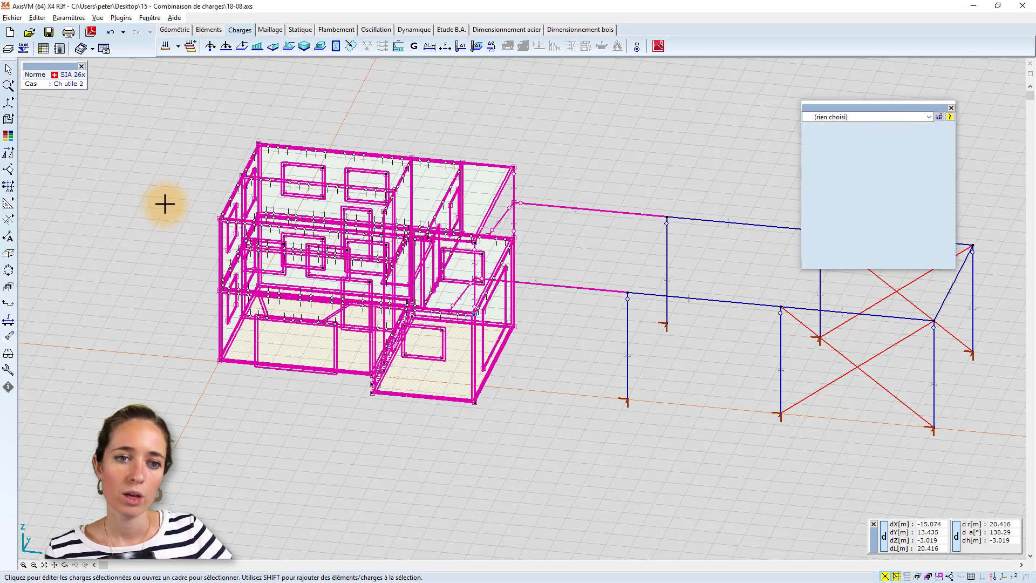
Make Ch utile 3 the active load case and reassign the whole building's domain surface load from it to Ch utile 1.
left_click(178, 46)
left_click(181, 99)
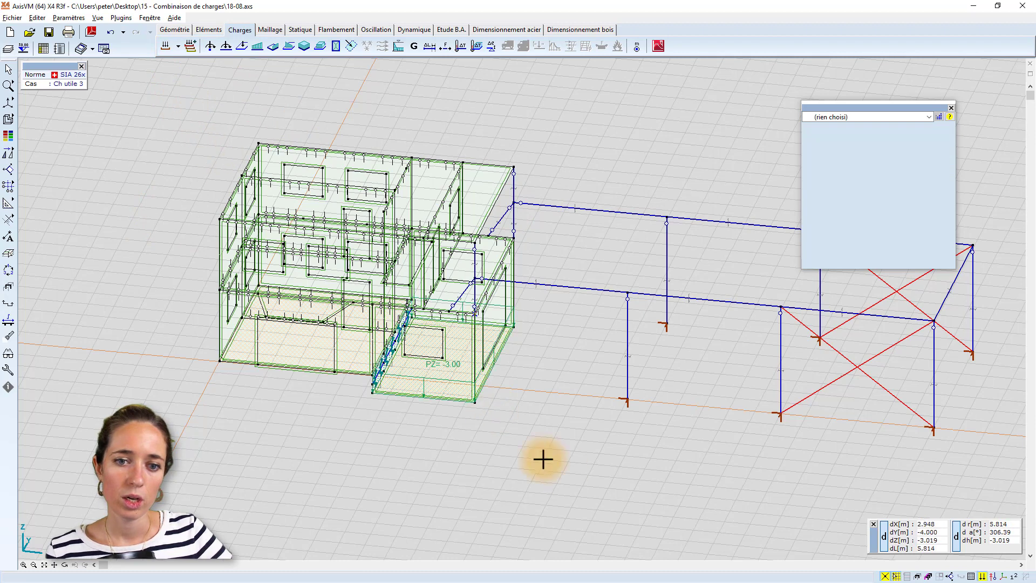
left_click_drag(574, 458, 146, 91)
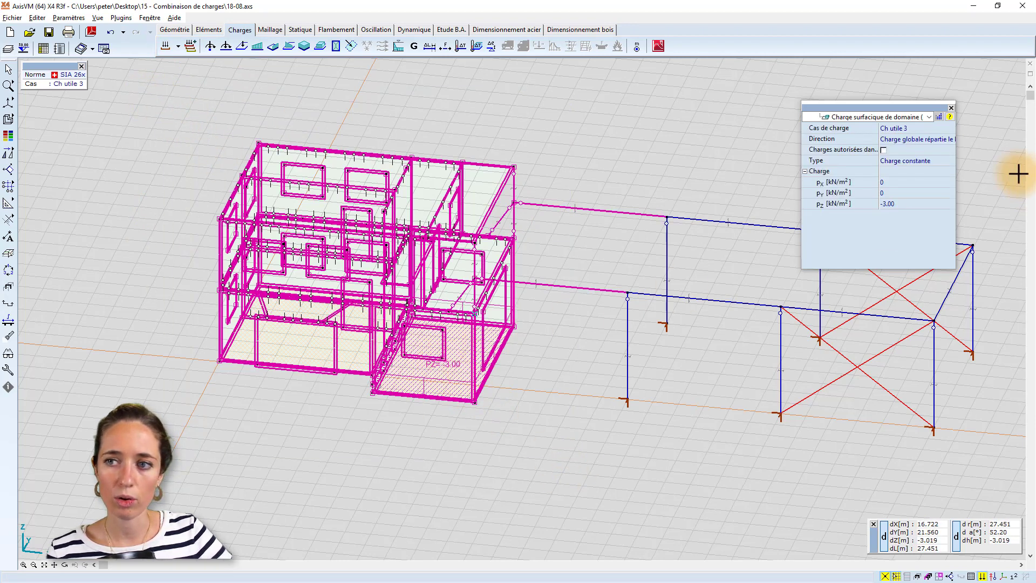
left_click(950, 128)
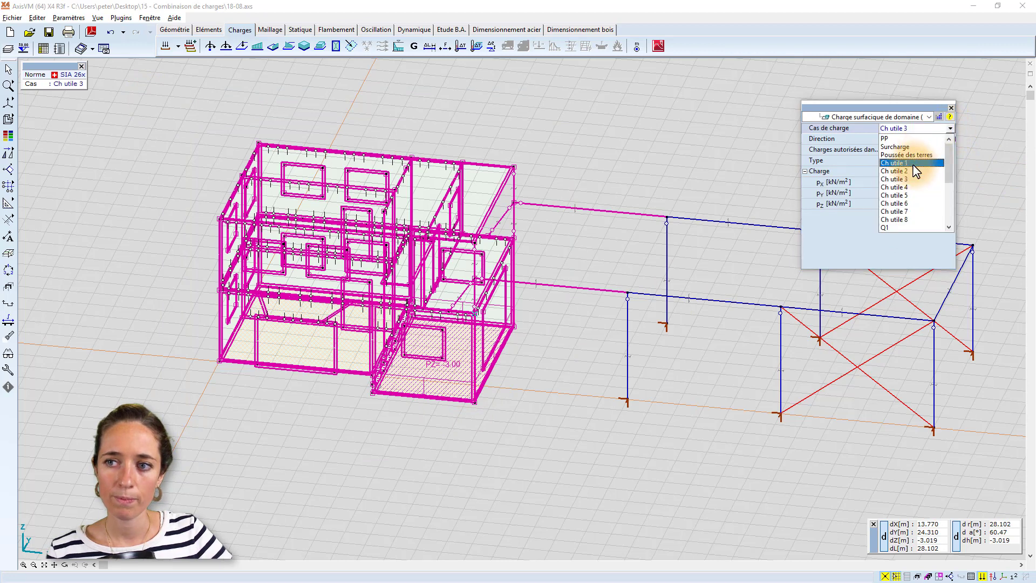
left_click(914, 164)
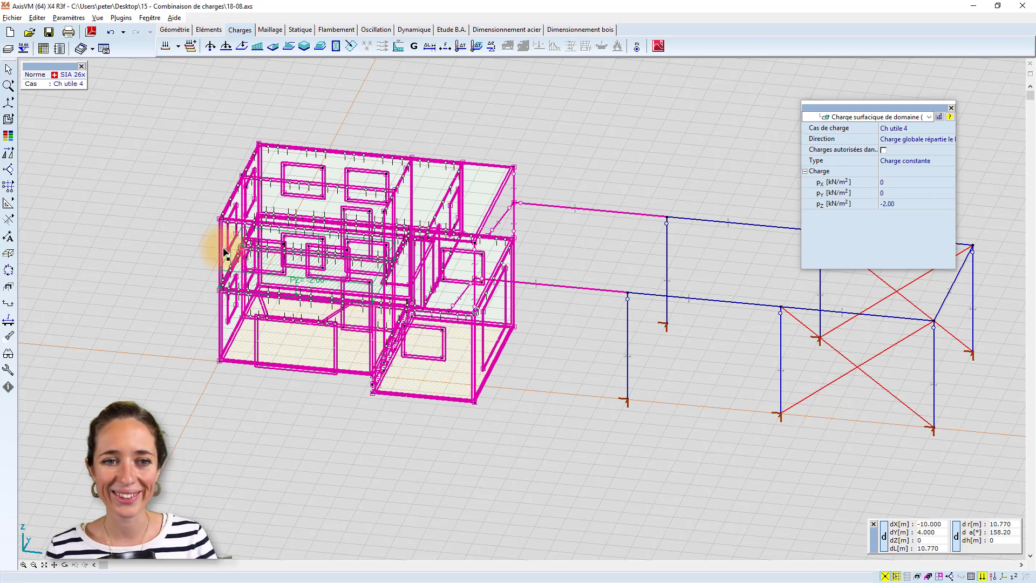
Reassign the selected building's domain surface loads from Ch utile 4 and Ch utile 5 to Ch utile 1.
left_click(940, 128)
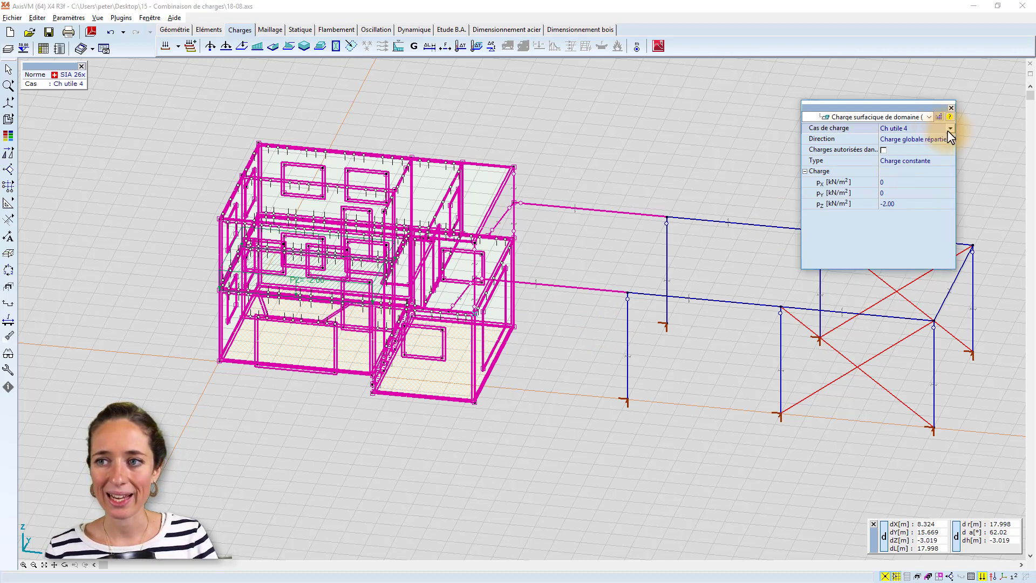
left_click(949, 128)
left_click(913, 161)
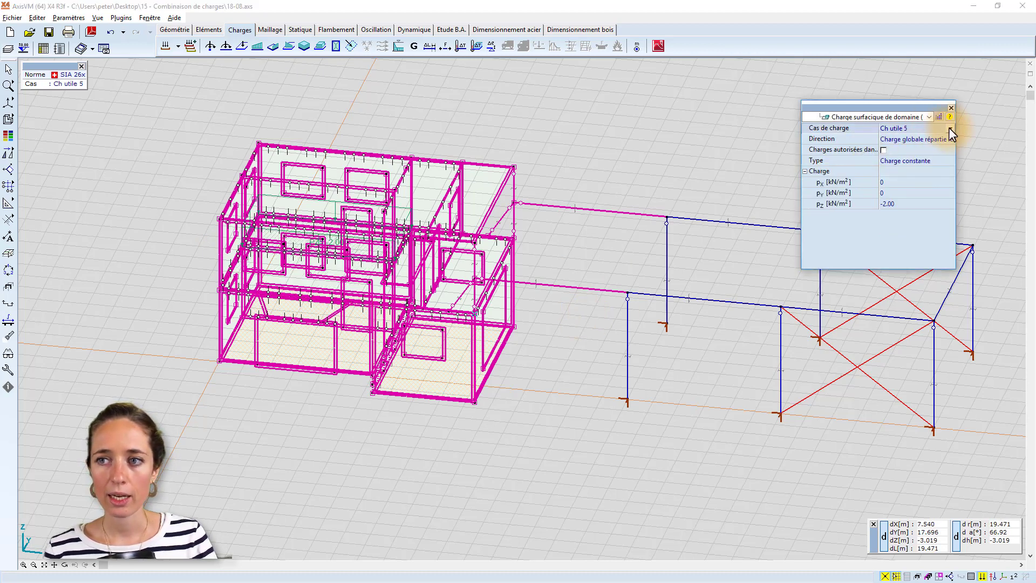
left_click(950, 127)
left_click(896, 203)
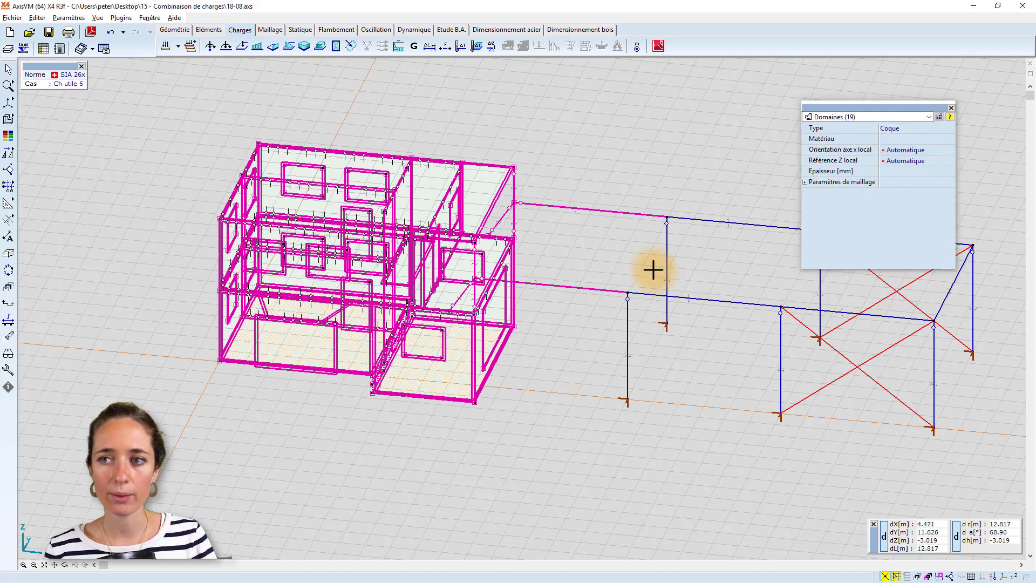
Reassign the domain surface loads of Ch utile 6, 7 and 8 to Ch utile 1, and save the model.
left_click(949, 128)
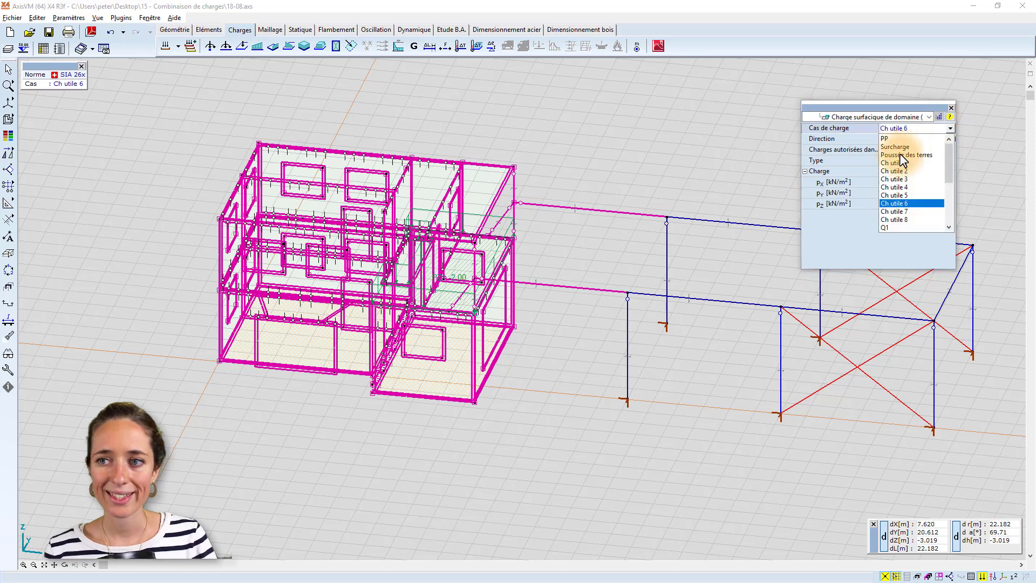
left_click(895, 211)
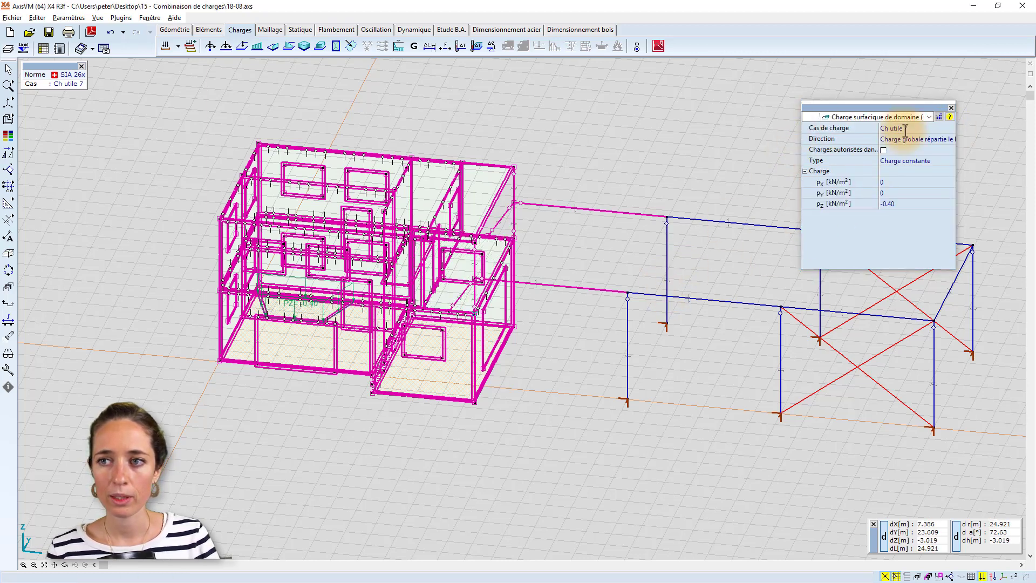
left_click(949, 128)
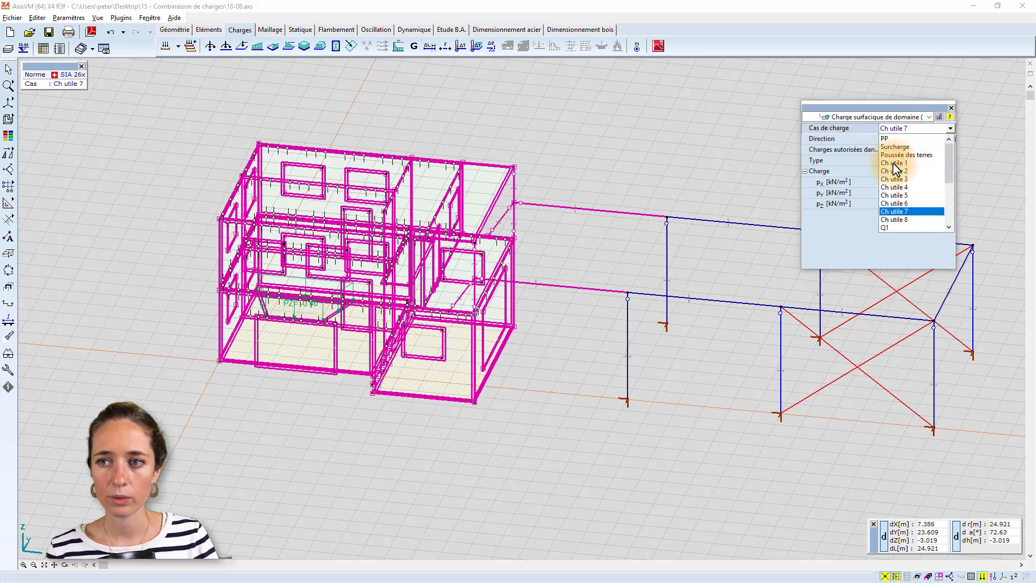
left_click(891, 220)
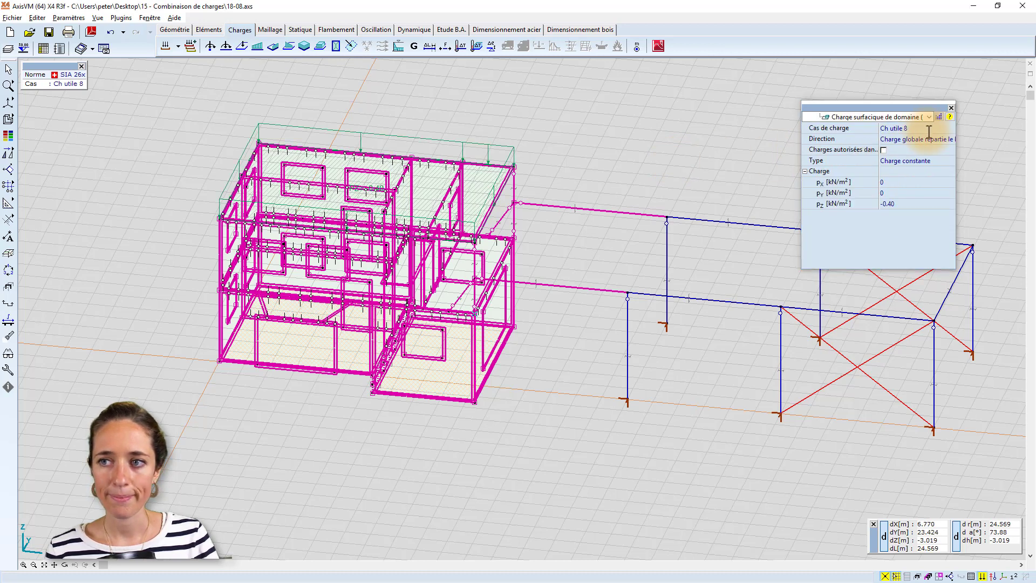
left_click(950, 128)
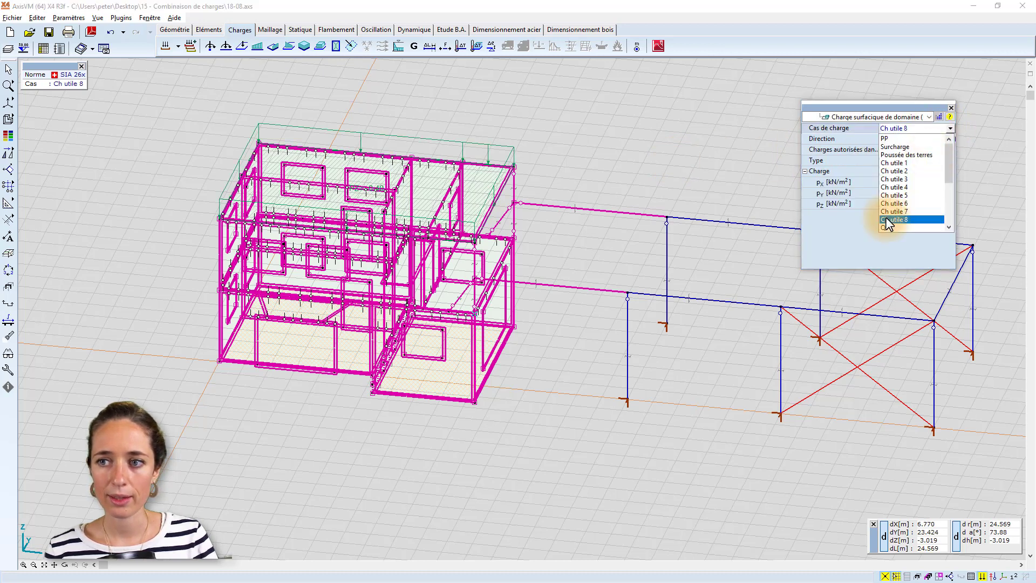
left_click(903, 162)
left_click(573, 220)
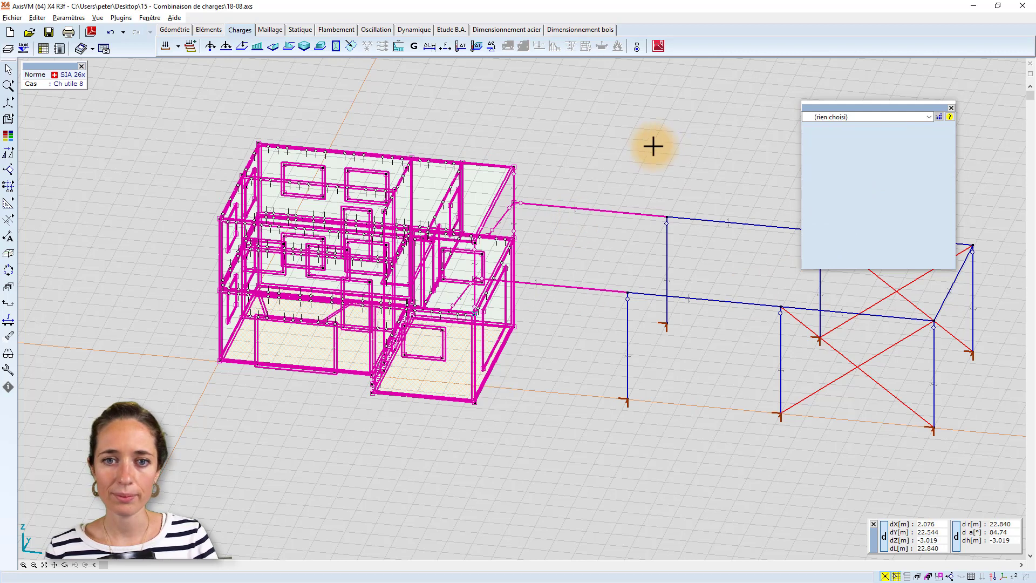
left_click(49, 33)
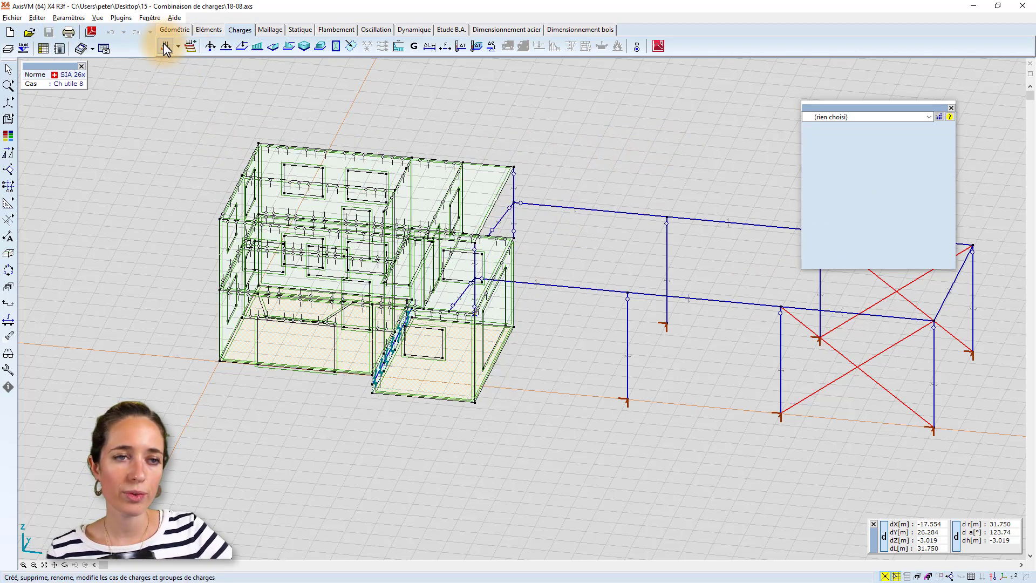
Move load cases Ch utile 2 to Ch utile 8 from group VARI1 to Non groupés and validate the load groups.
left_click(167, 44)
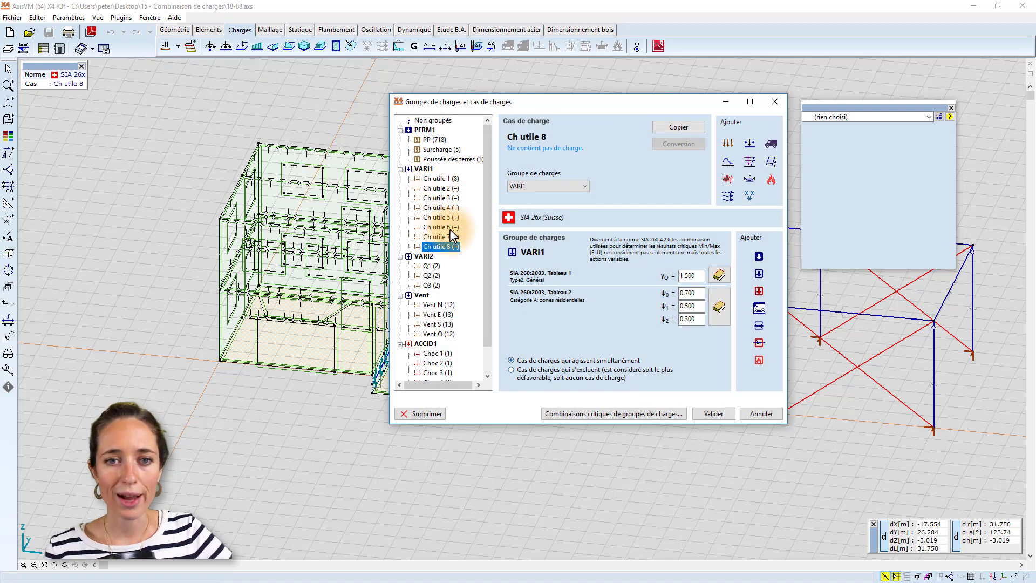
left_click(439, 188, "shift")
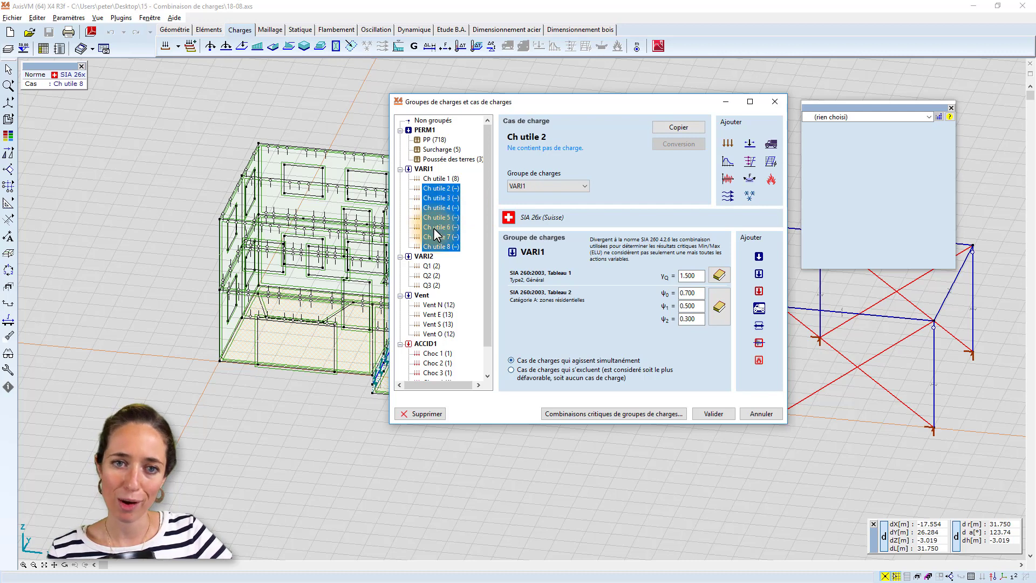
left_click_drag(440, 221, 437, 124)
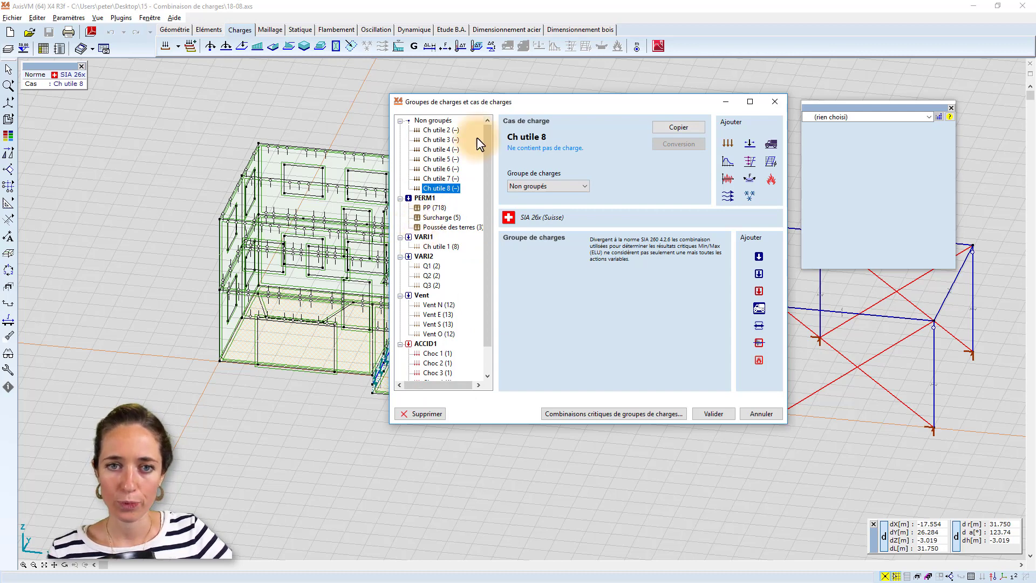
scroll(489, 238, "down", 1)
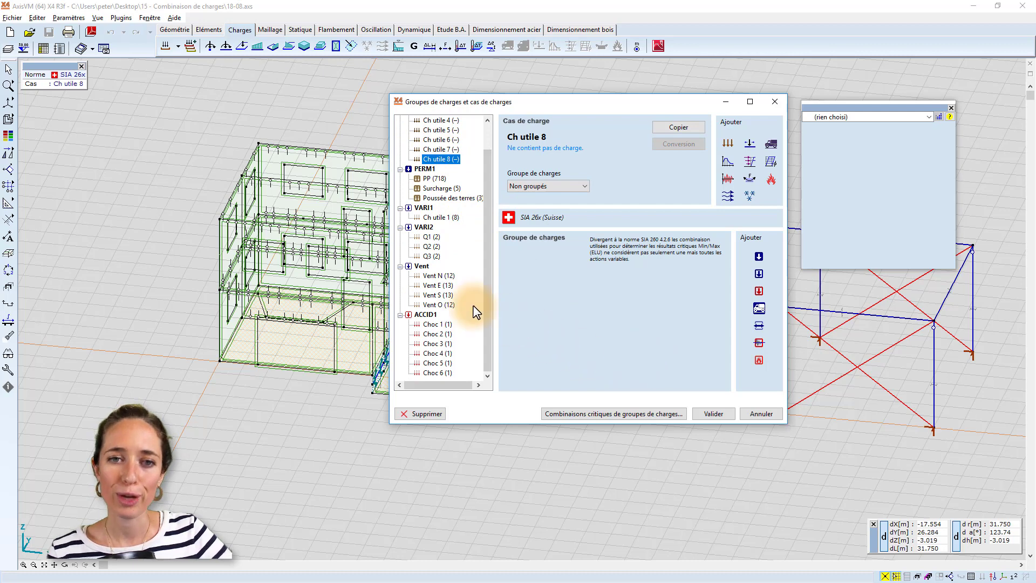
left_click_drag(487, 303, 481, 270)
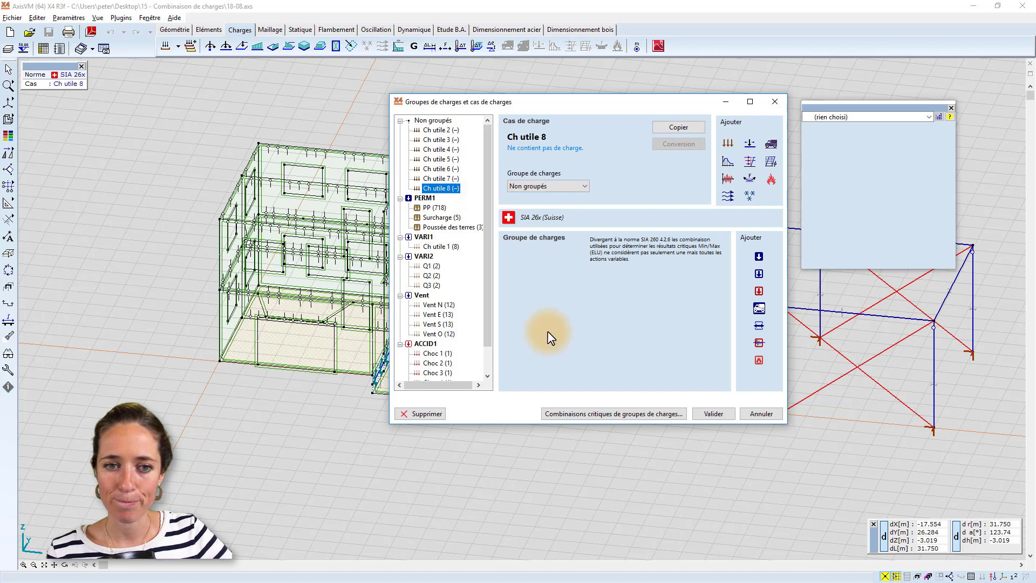
left_click(714, 414)
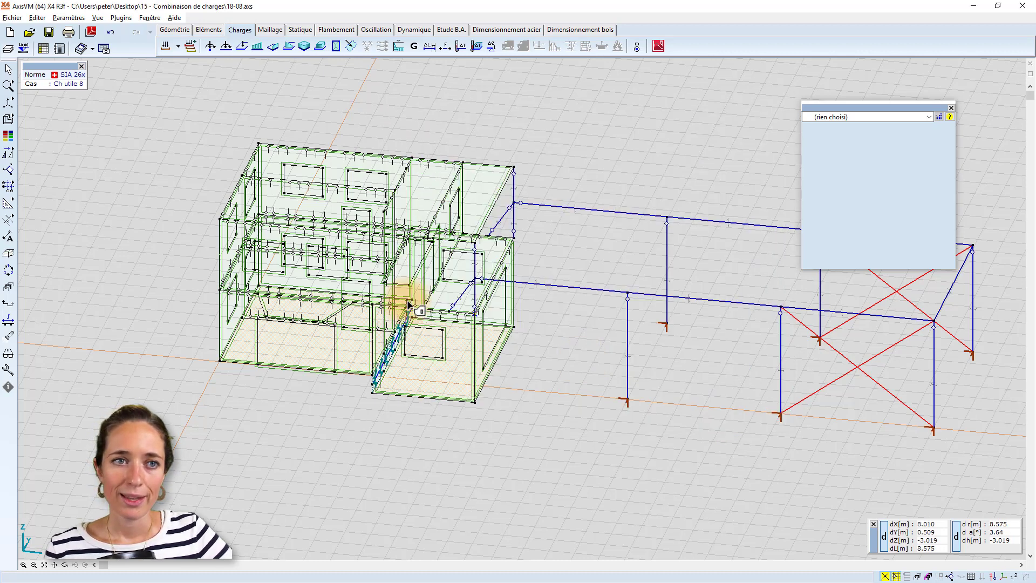
Generate the calculated critical combinations by load case, allowing more than 1000, and look through the resulting table to its end.
left_click(44, 49)
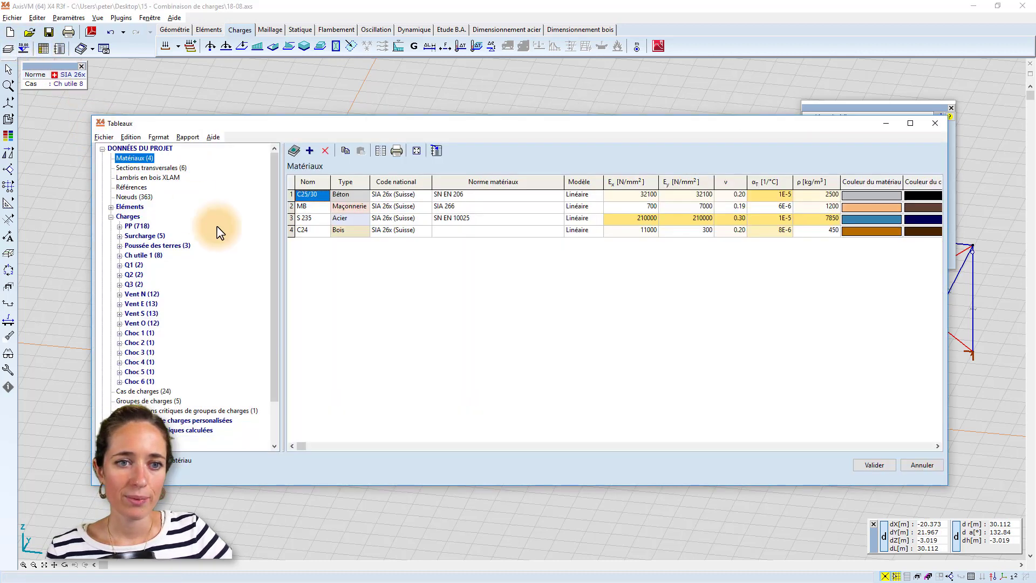
left_click_drag(274, 389, 274, 431)
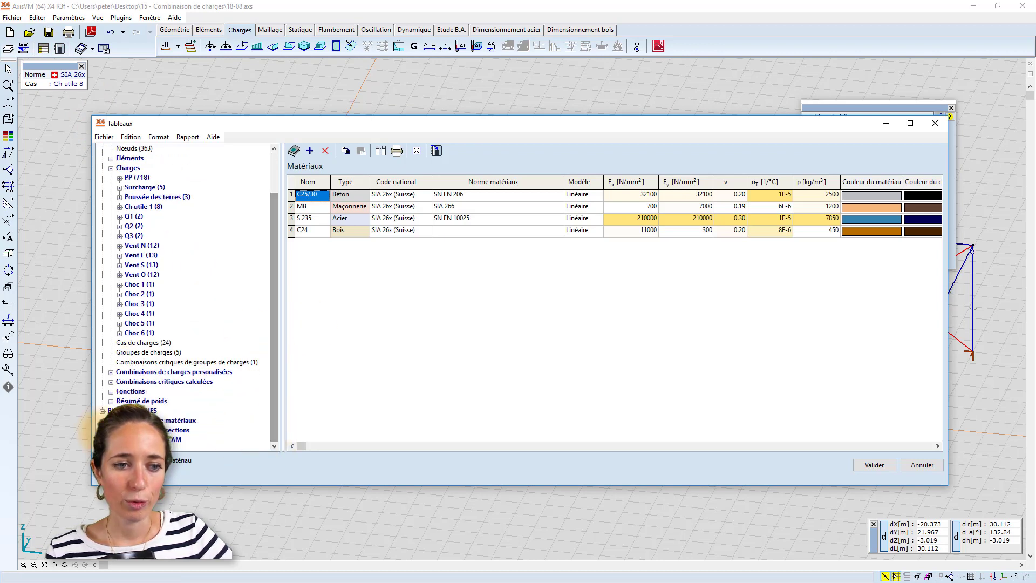
left_click(112, 382)
left_click(145, 390)
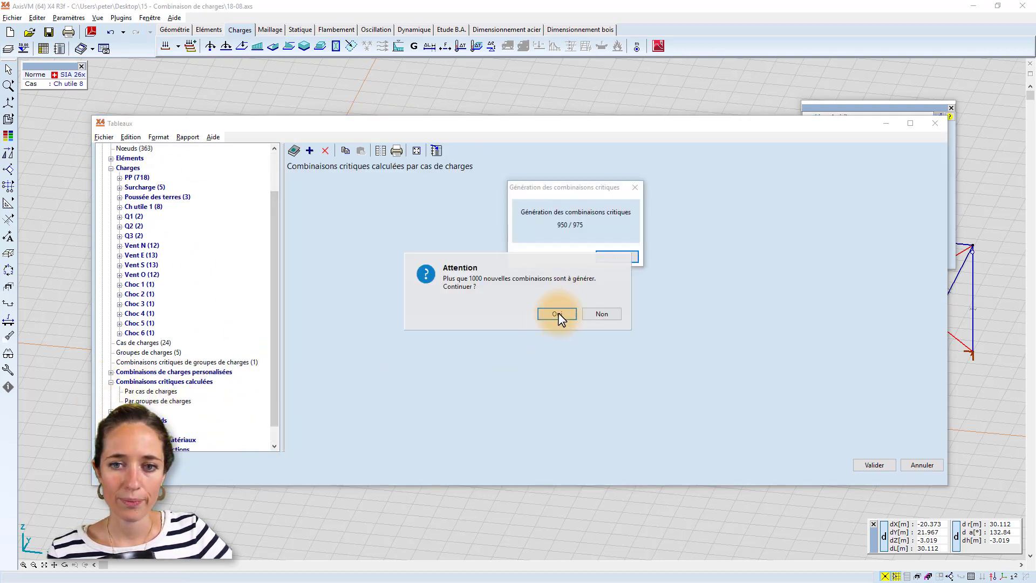
left_click(557, 313)
left_click_drag(937, 198, 938, 433)
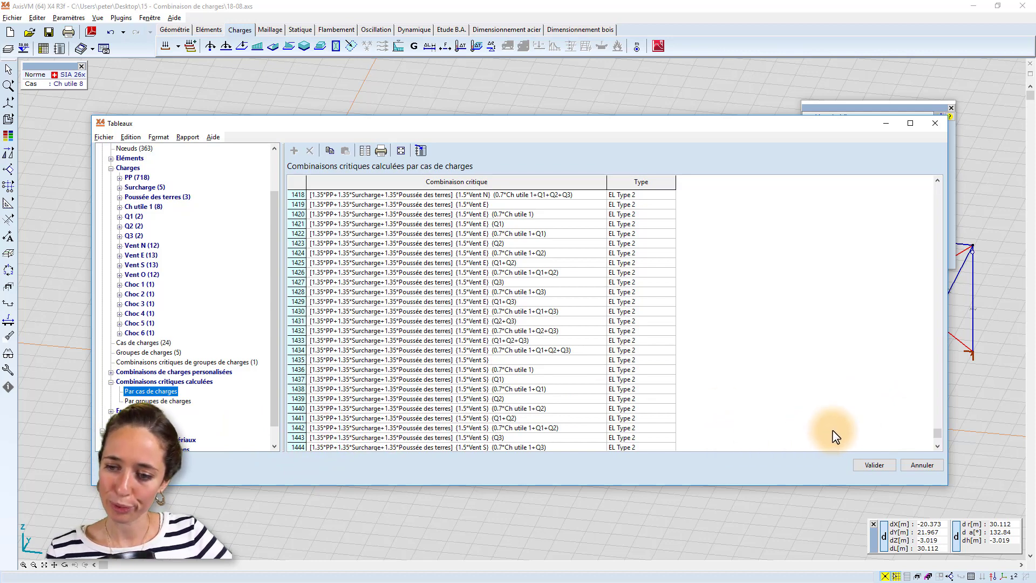
left_click(881, 464)
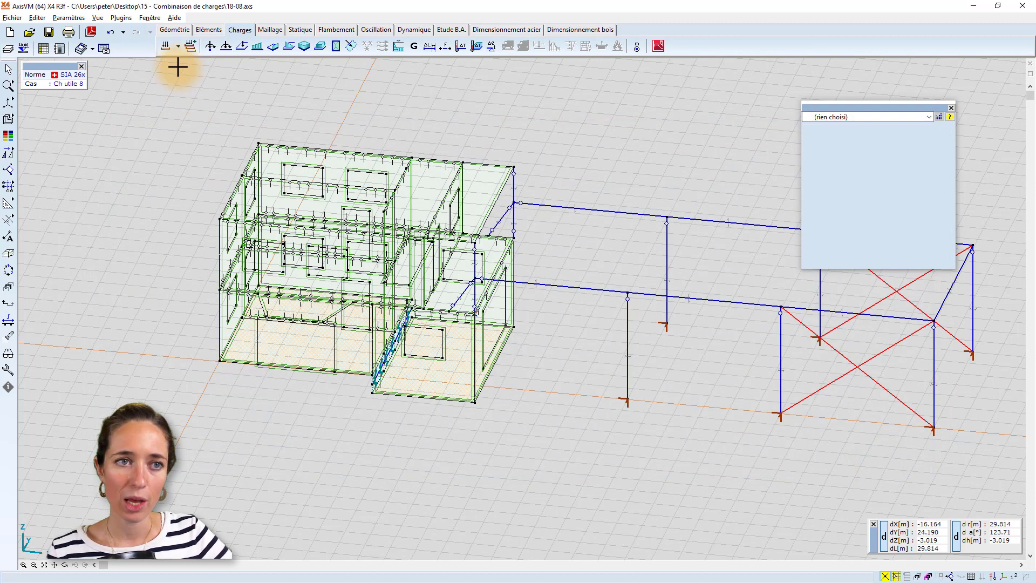
Delete the empty ungrouped load cases Ch utile 2 to Ch utile 8 from the load groups and cases.
left_click(167, 46)
scroll(464, 205, "up", 1)
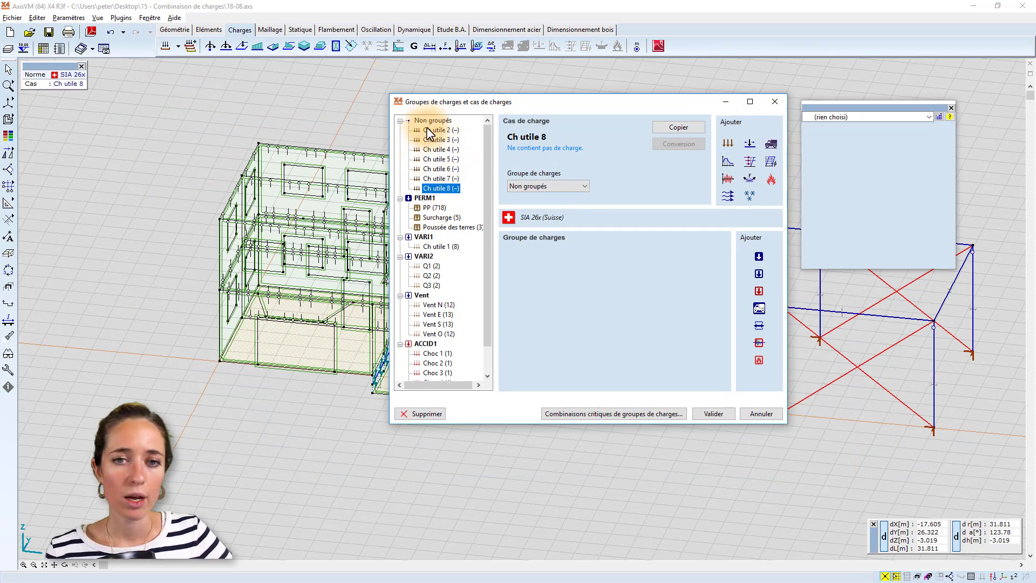
left_click(453, 130, "shift")
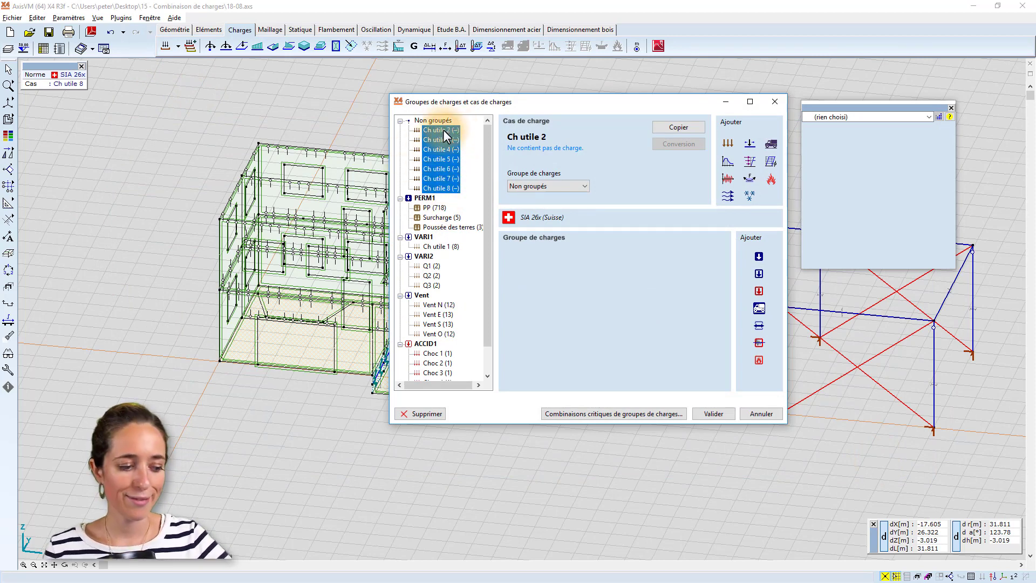
key("Delete")
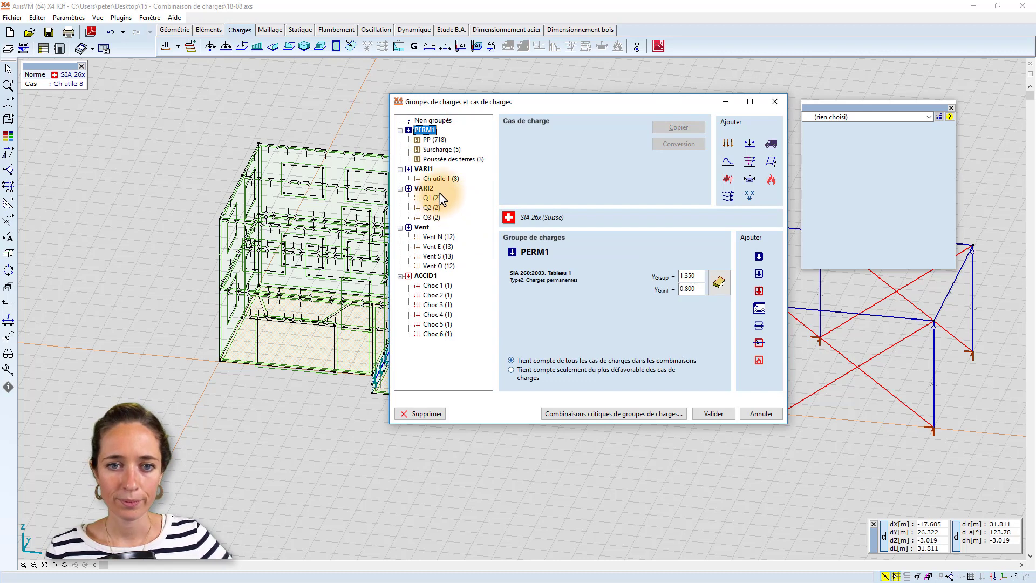
Examine the settings of the Vent load group and its Vent E and Vent S load cases.
left_click(423, 226)
left_click(437, 246)
left_click(444, 256)
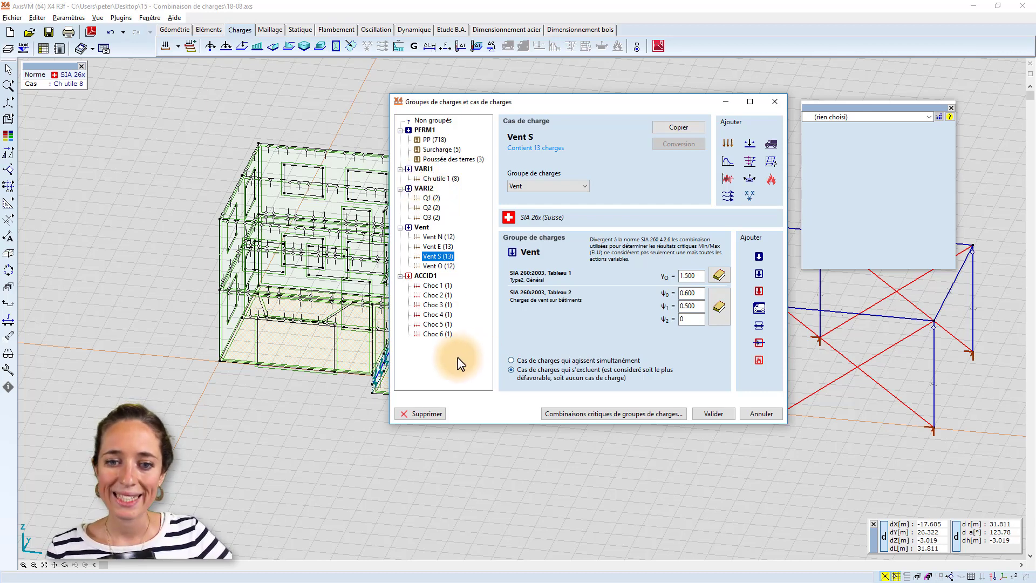
Add a second critical load group combination, excluding Vent from the first combination and ACCID1 from the second.
left_click(606, 414)
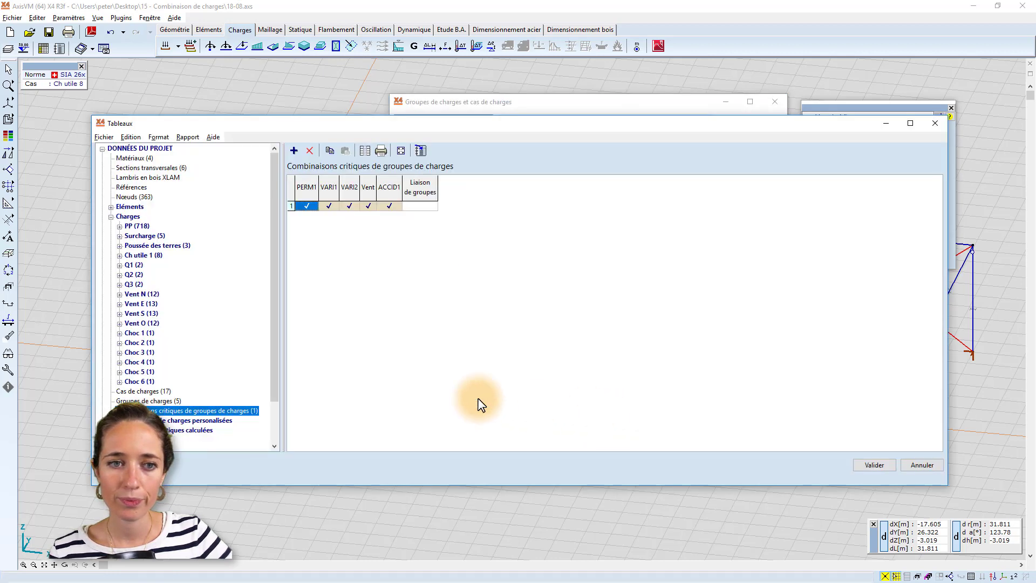
left_click_drag(383, 123, 425, 109)
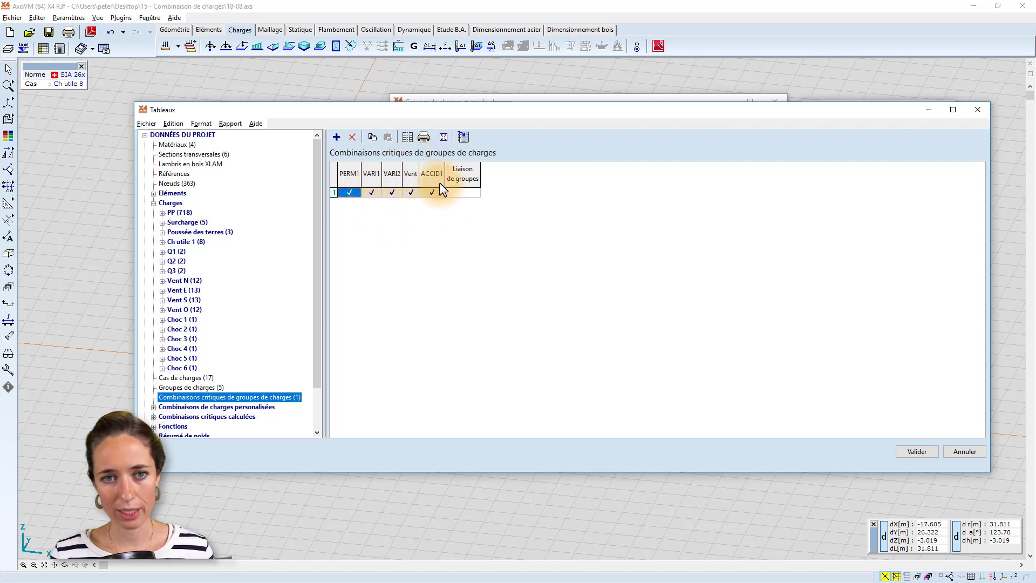
left_click(371, 192)
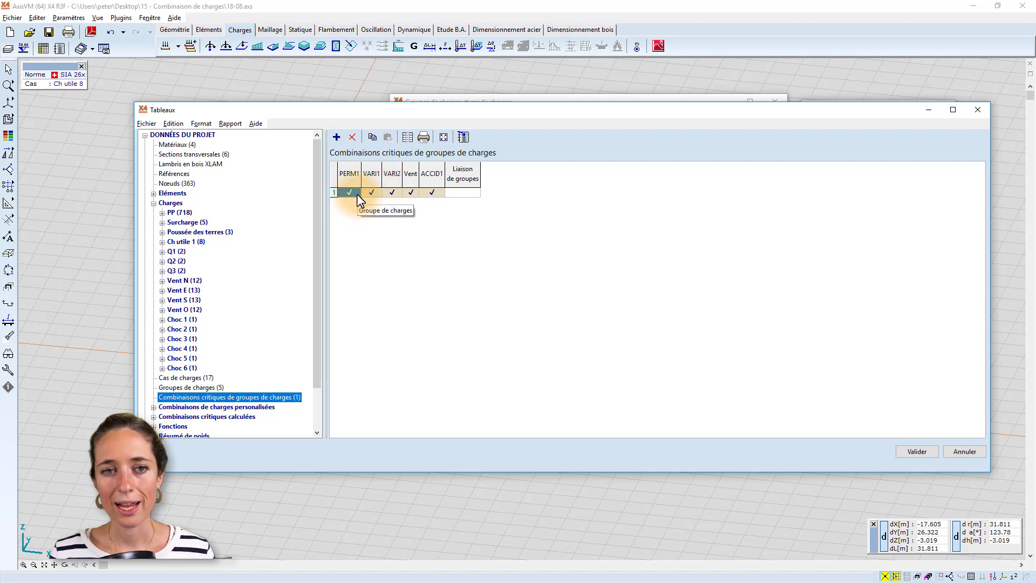
left_click(349, 190)
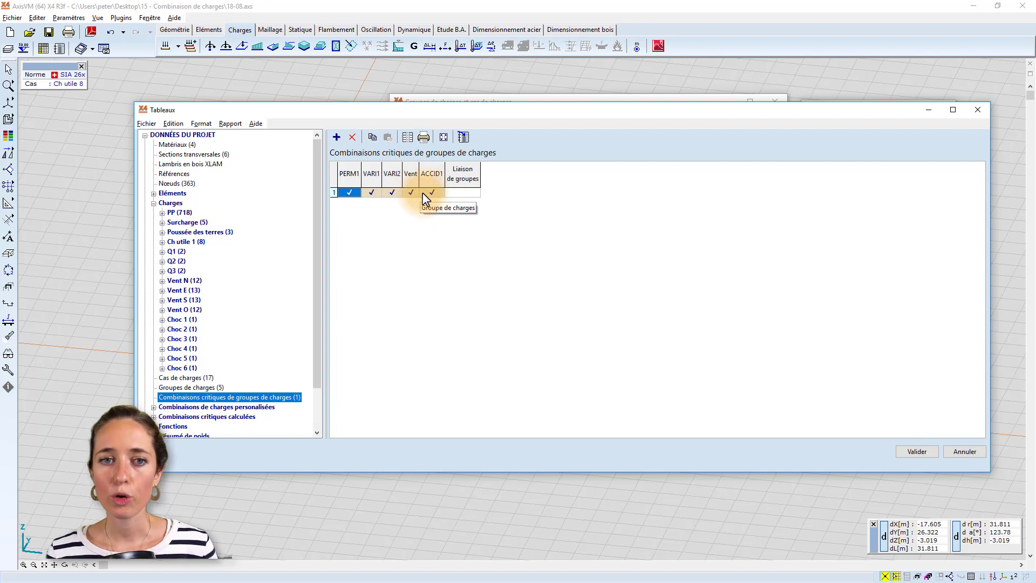
left_click(336, 137)
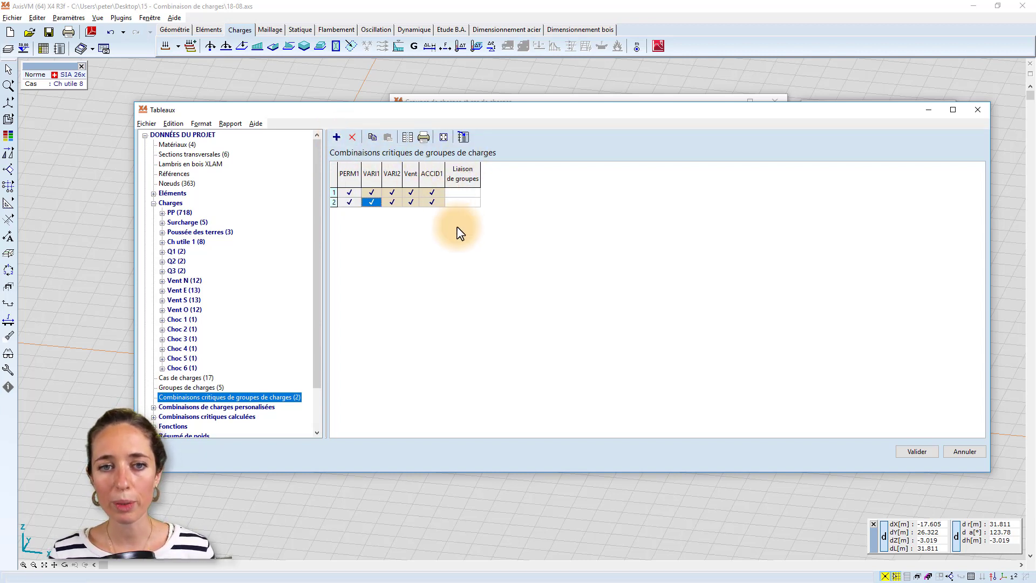
left_click(426, 202)
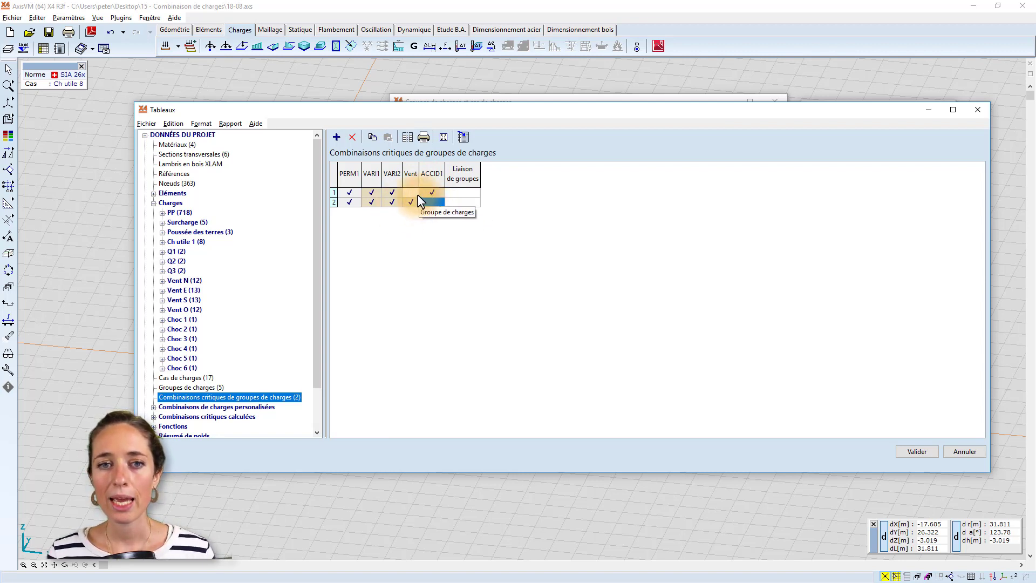
Add a third critical combination row as a group link joining VARI1 and VARI2, and accept the load group settings.
left_click(428, 193)
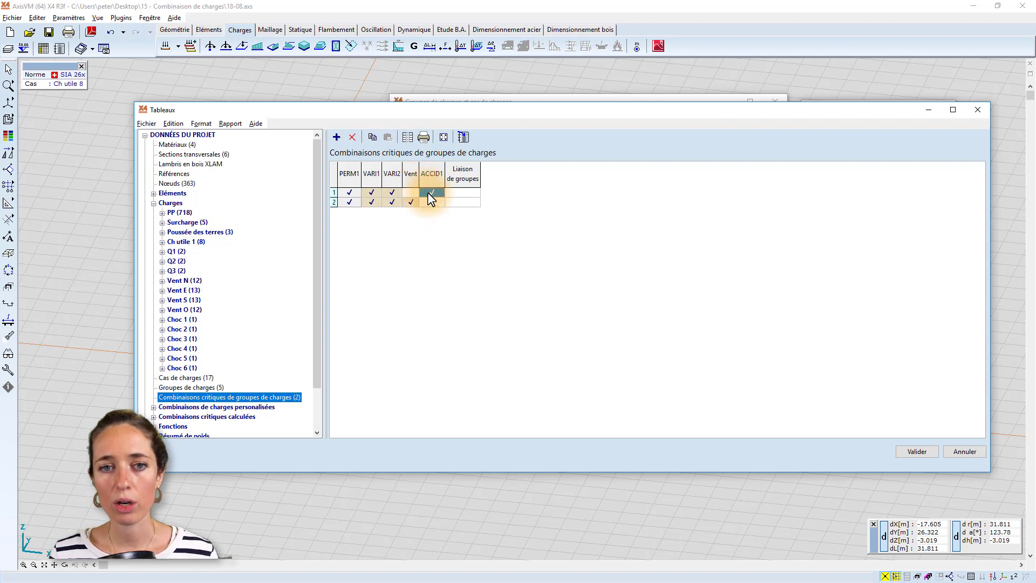
left_click(439, 193)
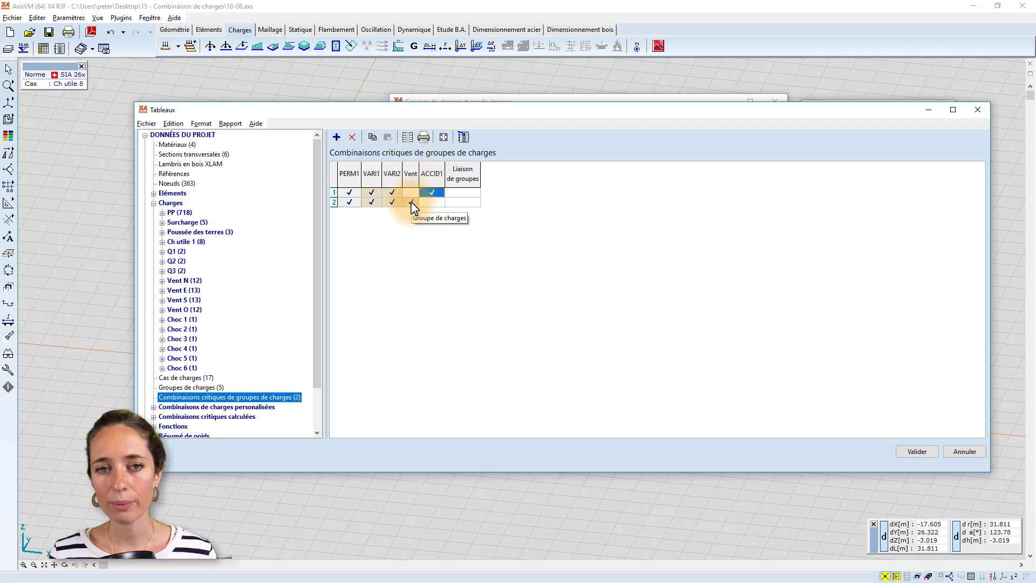
left_click(339, 142)
left_click(457, 210)
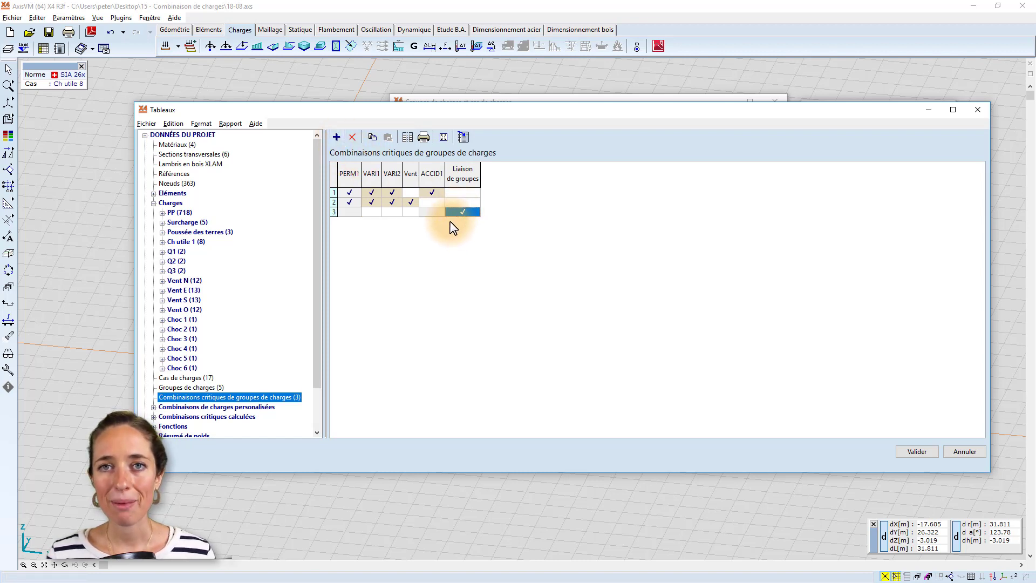
left_click(372, 212)
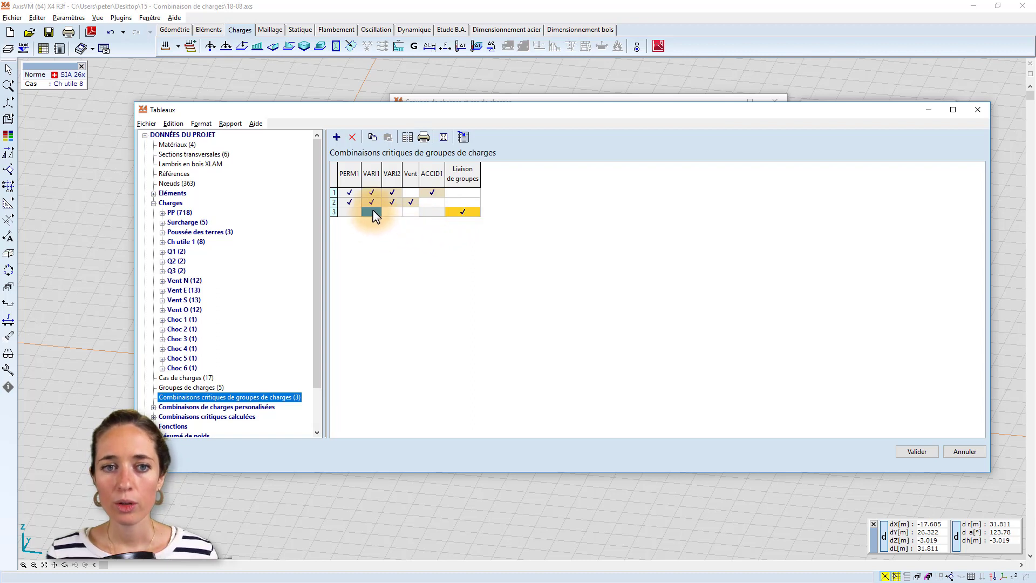
left_click(372, 210)
left_click(389, 210)
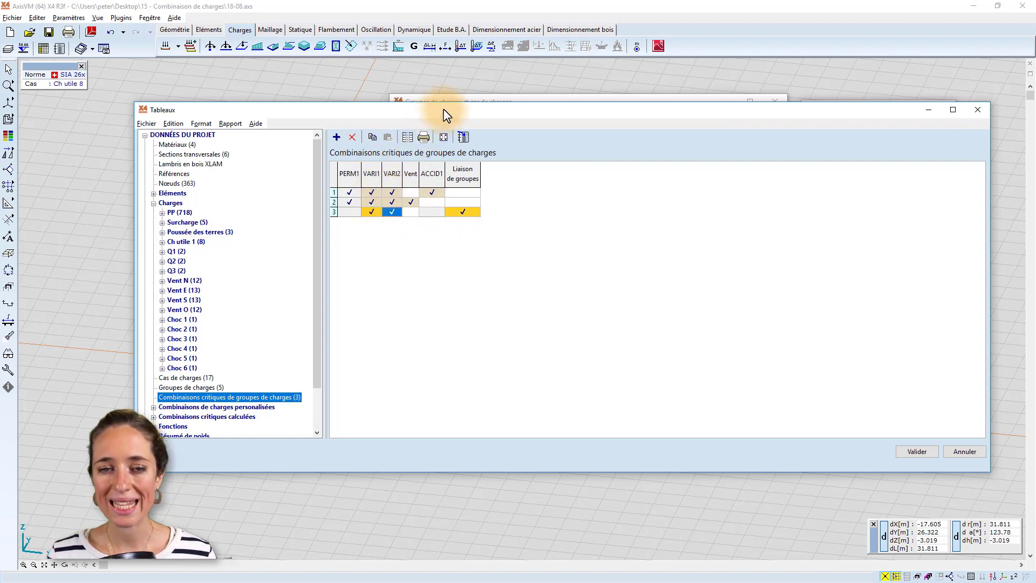
mouse_move(446, 116)
left_mouse_down()
mouse_move(416, 237)
mouse_move(419, 134)
mouse_move(451, 129)
mouse_move(437, 130)
left_mouse_up()
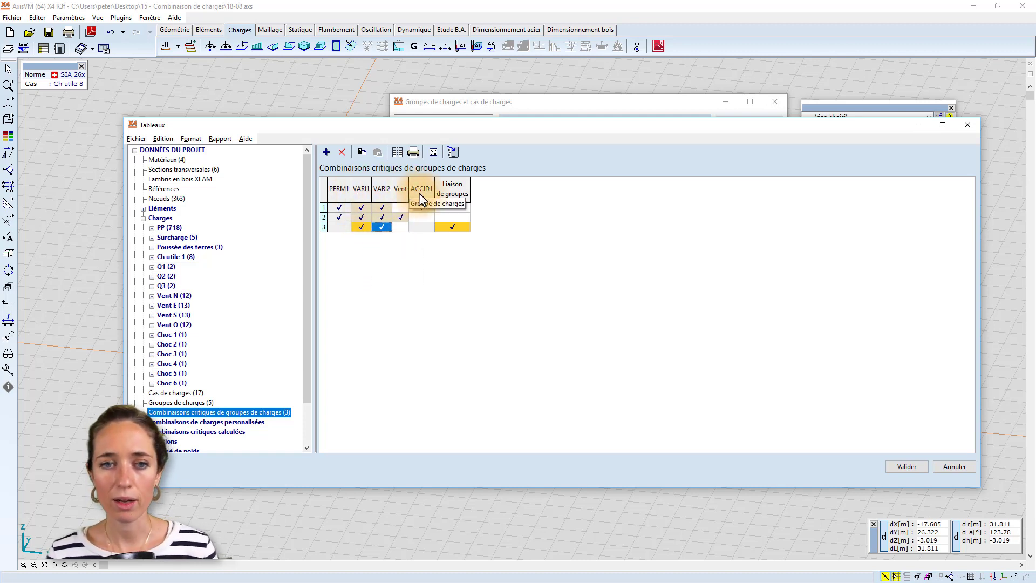
left_click(422, 207)
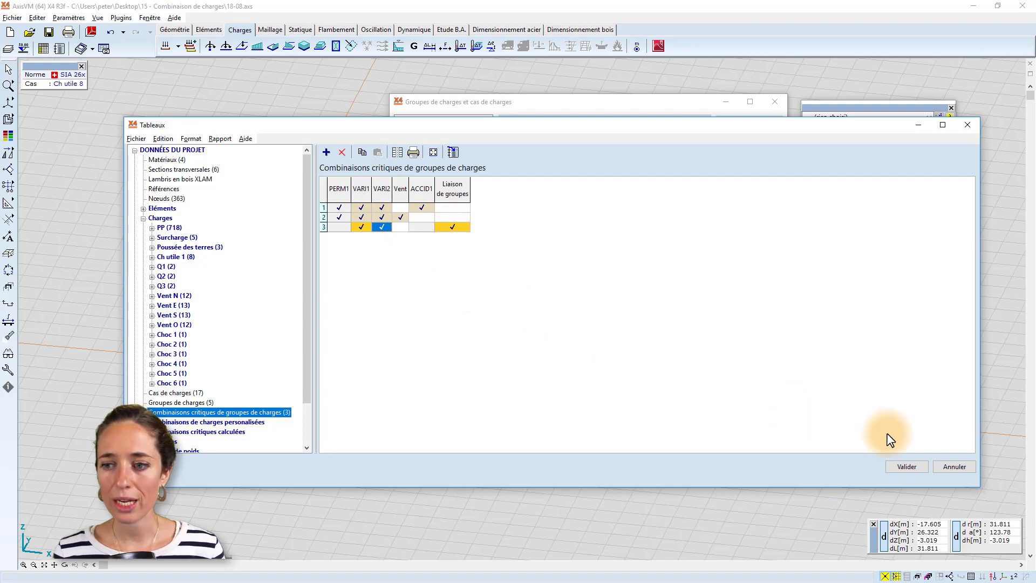
left_click(905, 466)
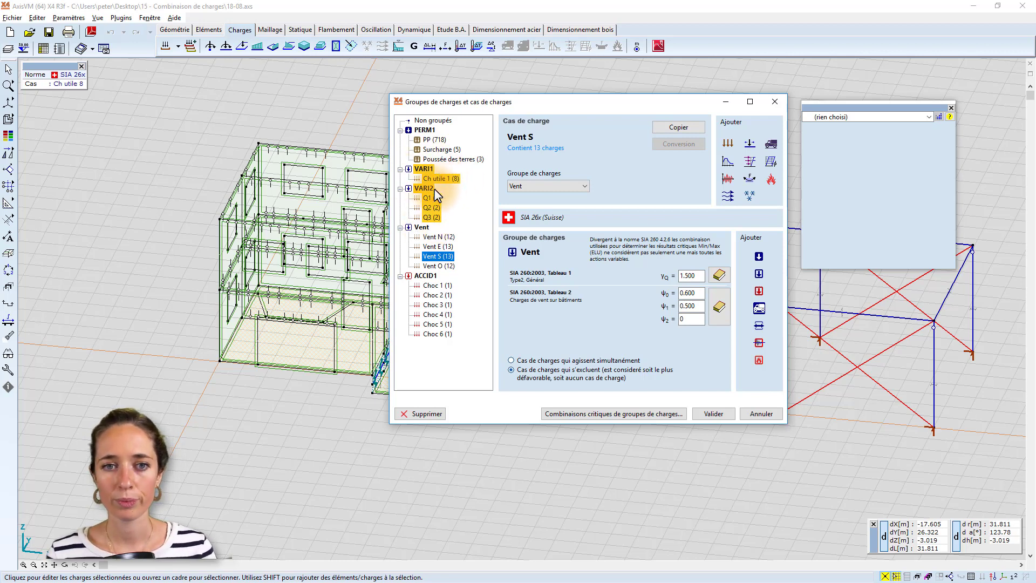
left_click(712, 413)
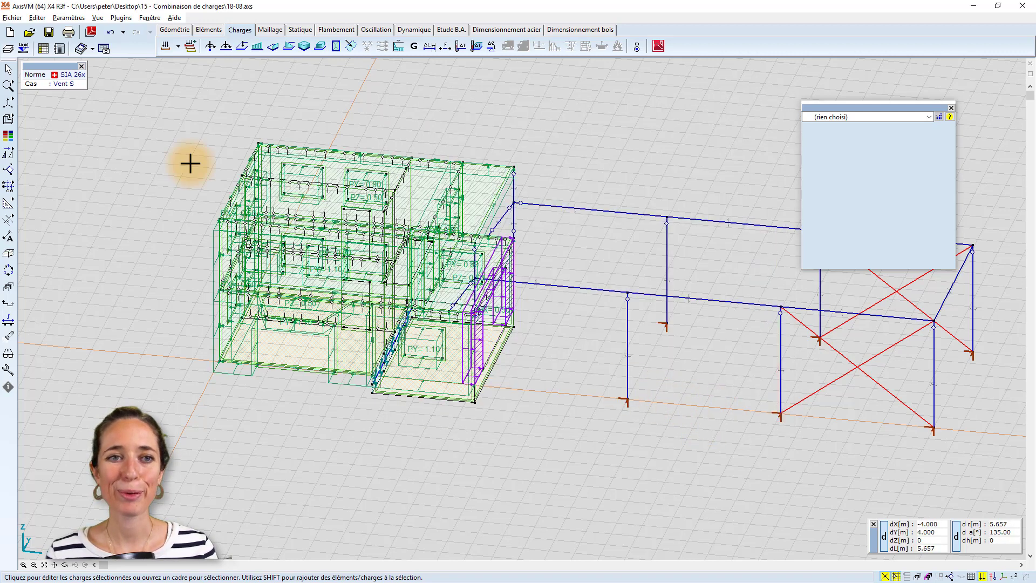
Examine the calculated critical combinations by load case through to the end of the table.
left_click(44, 49)
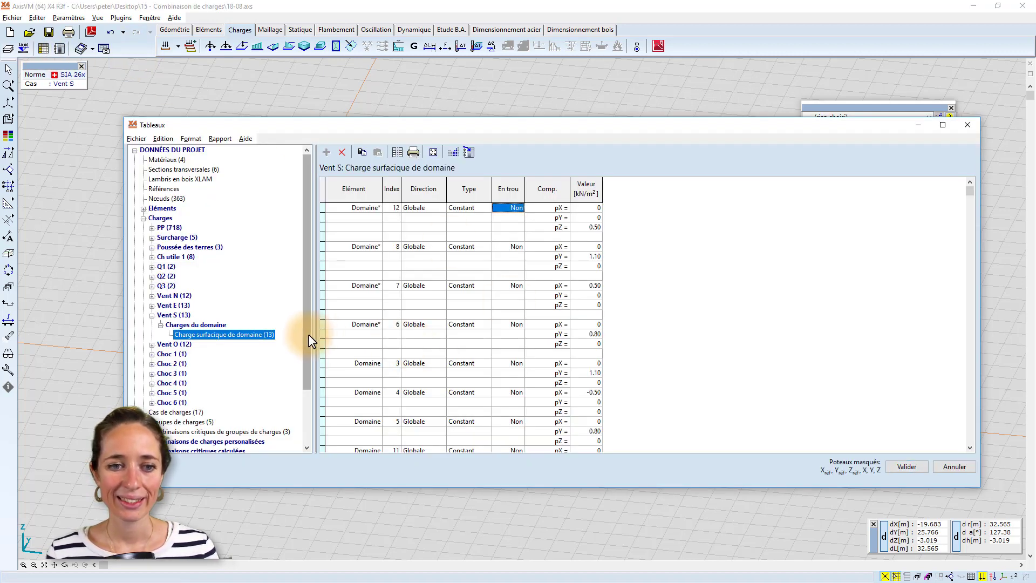
scroll(259, 377, "down", 3)
left_click(143, 383)
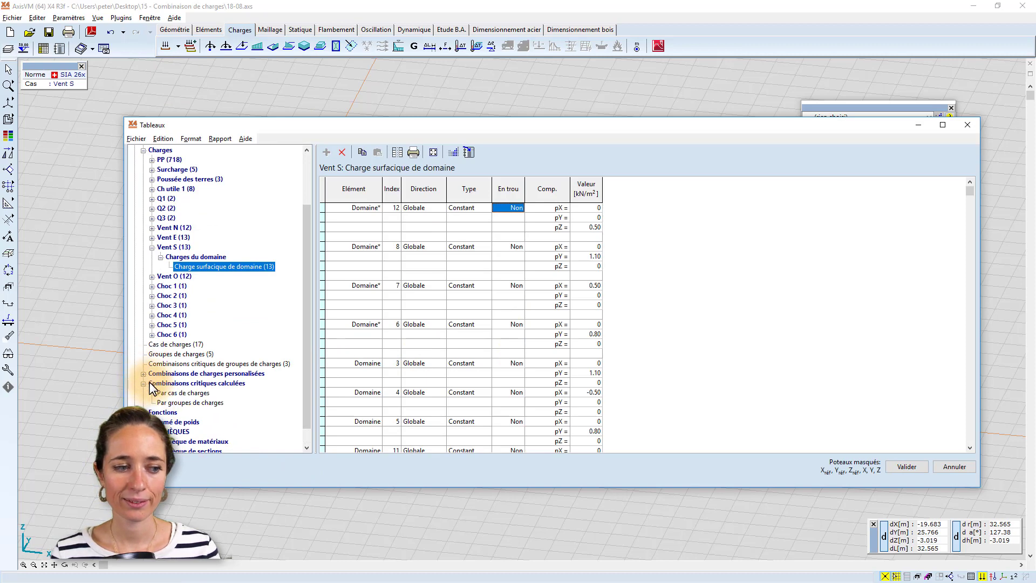
left_click(183, 393)
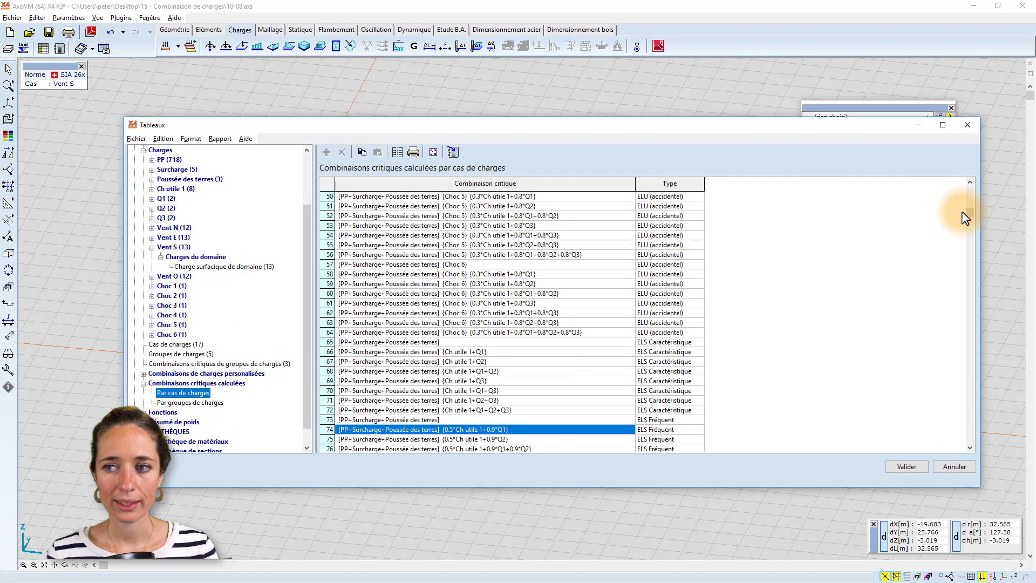
left_click_drag(969, 213, 947, 441)
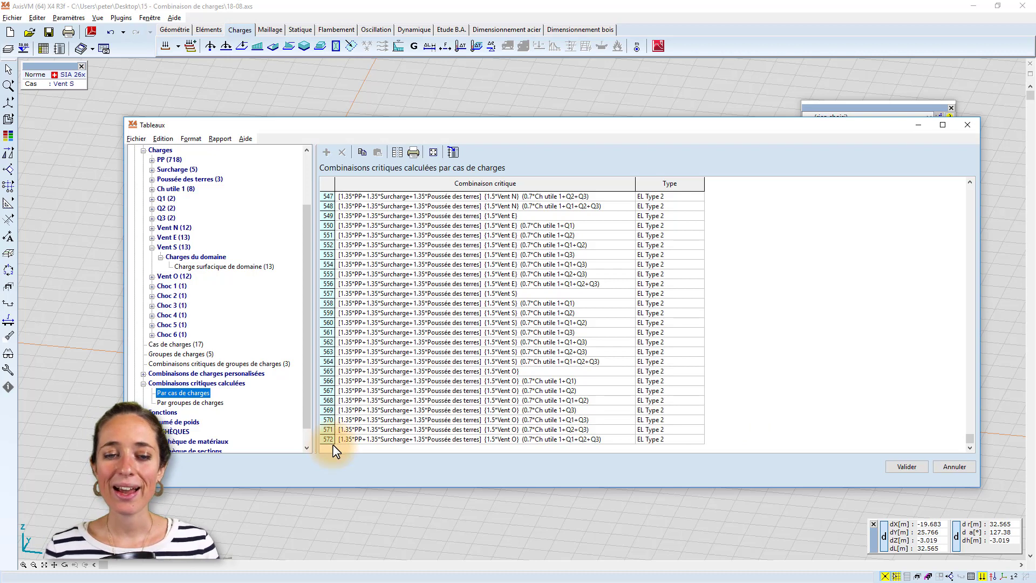
left_click_drag(479, 131, 506, 102)
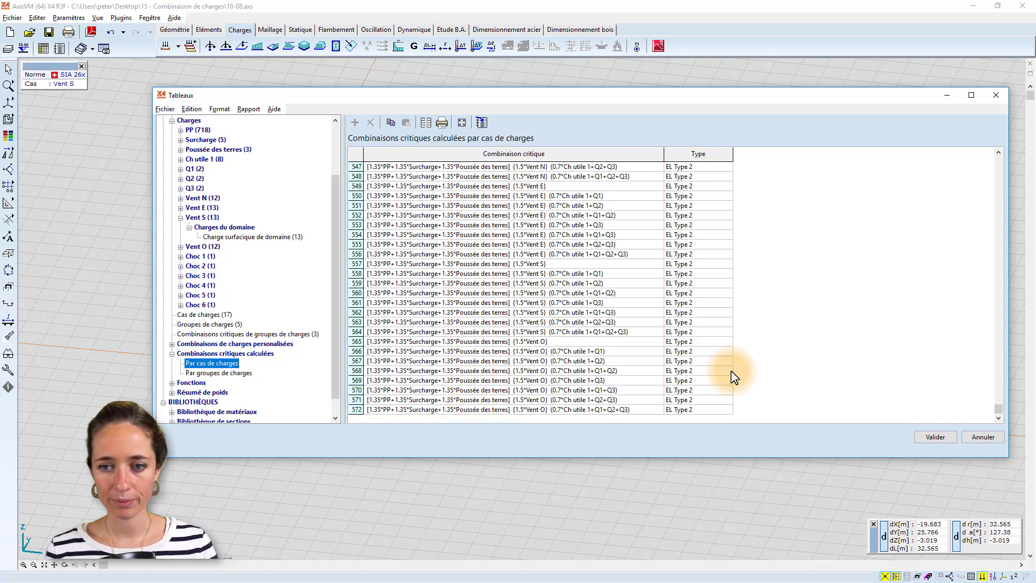
left_click(936, 437)
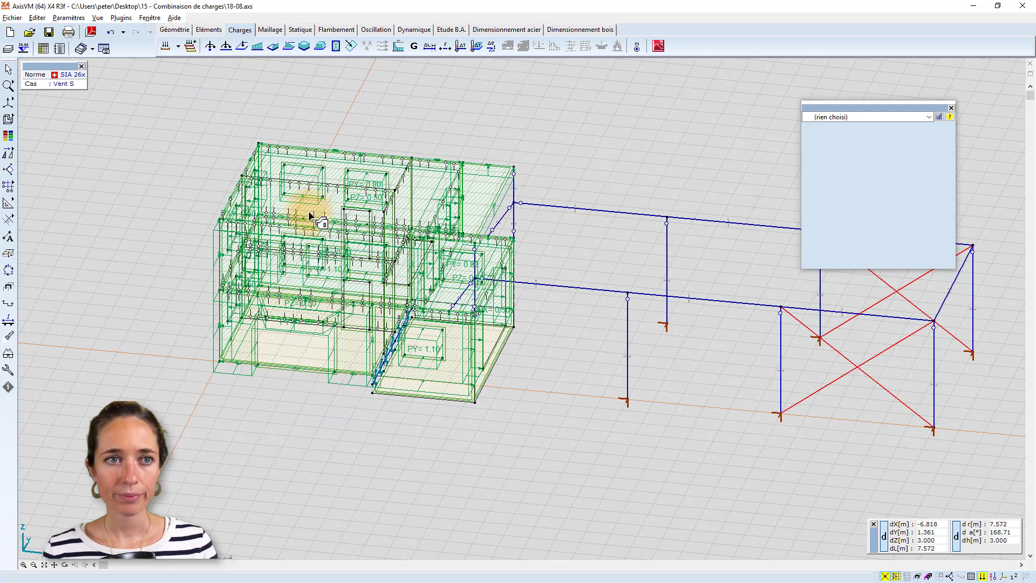
View the custom load combinations by load case and the subcategories of the calculated critical combinations.
left_click(190, 47)
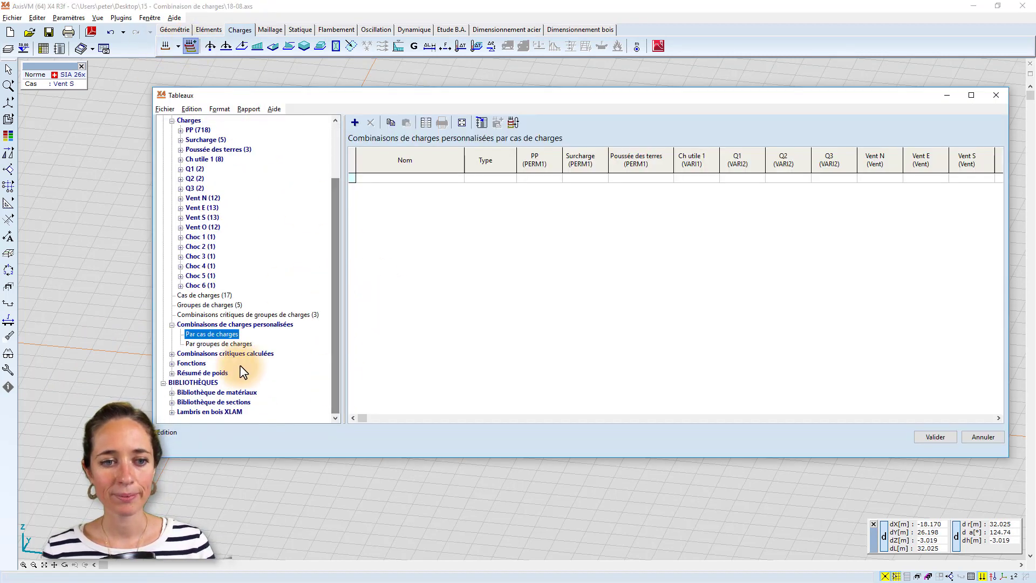
left_click(172, 354)
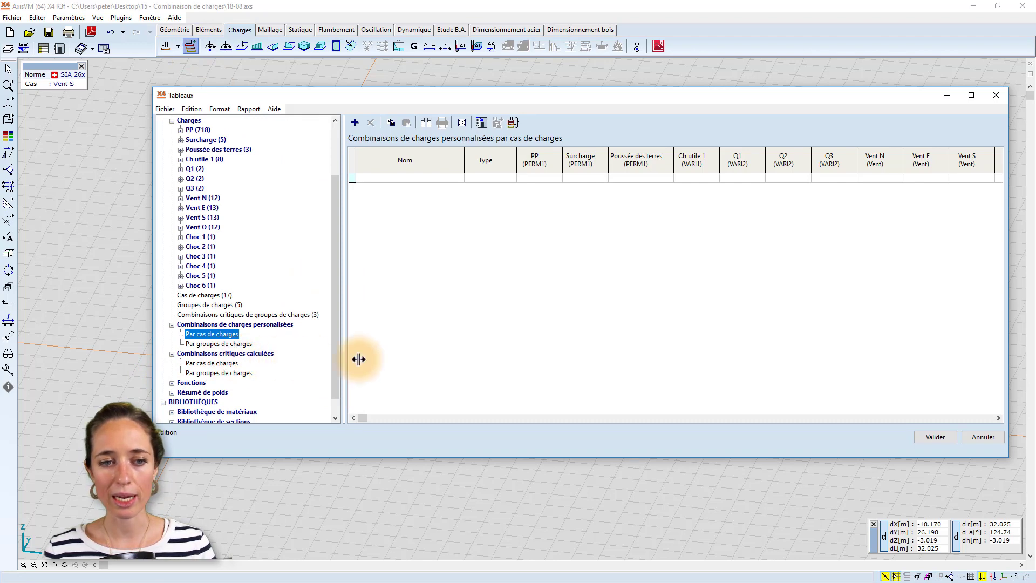
left_click(997, 436)
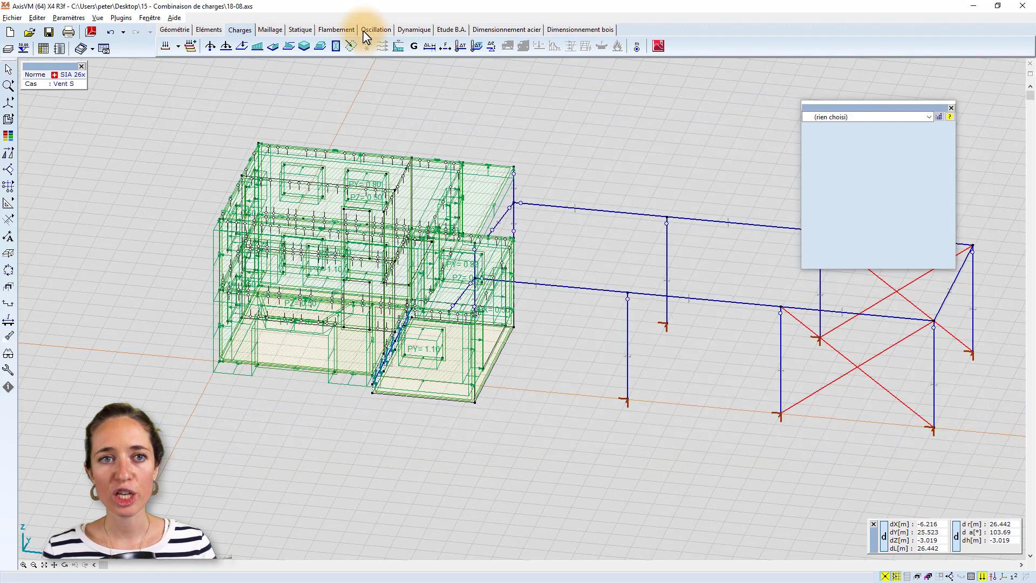
Run the linear static analysis and examine the load cases, envelopes and critical results available for display.
left_click(300, 30)
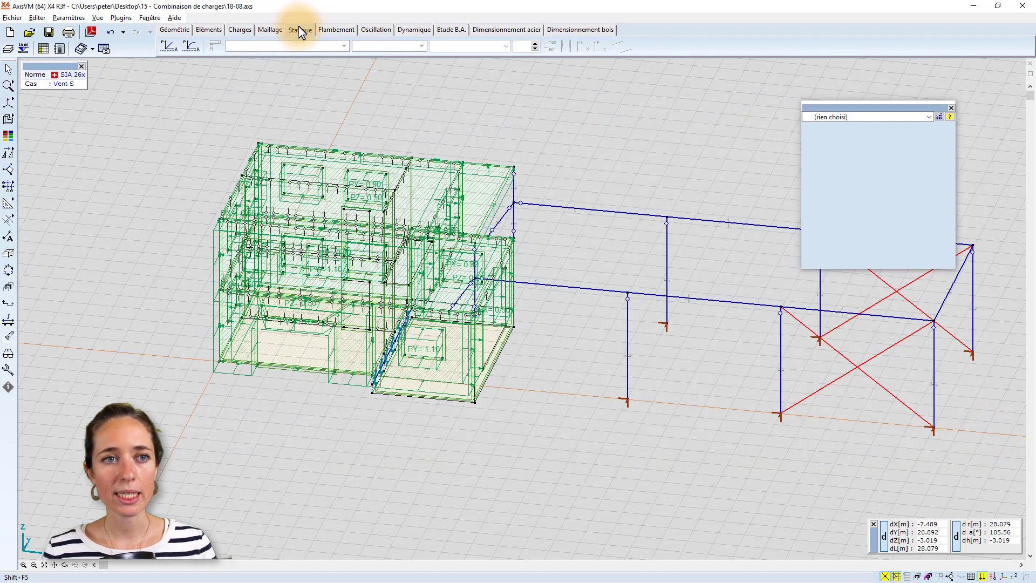
left_click(169, 49)
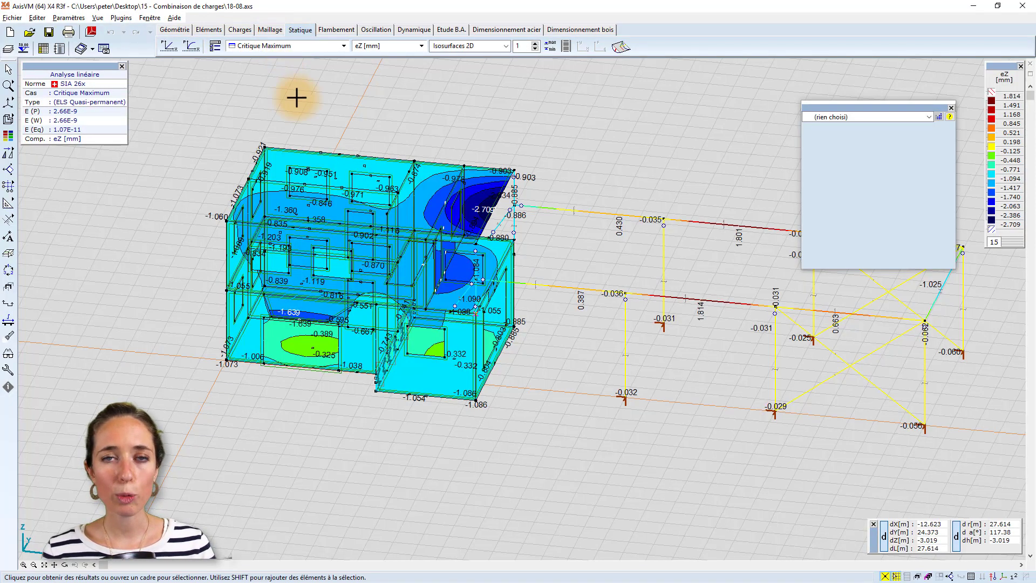
left_click(281, 48)
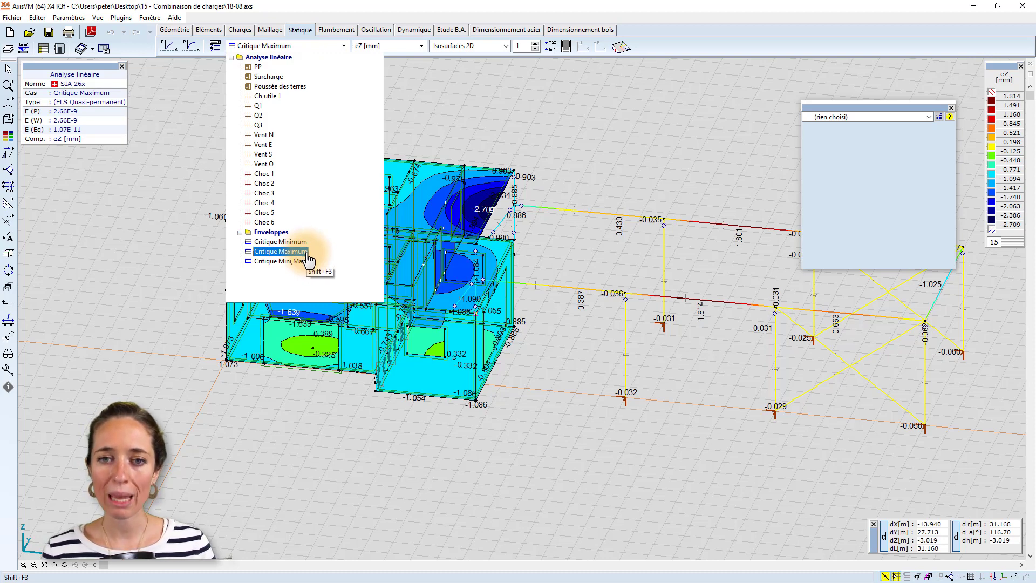
left_click(442, 128)
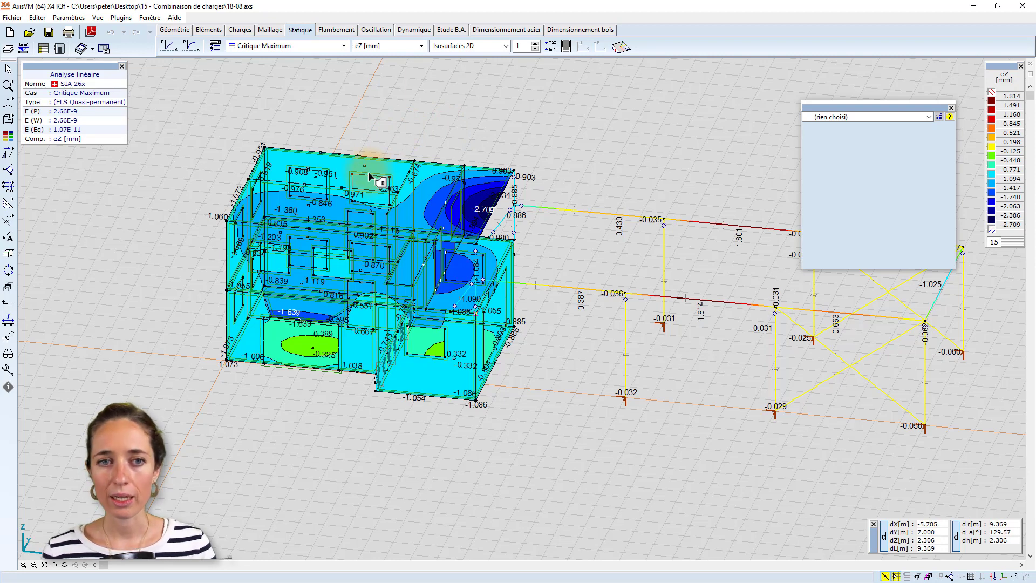
left_click(287, 45)
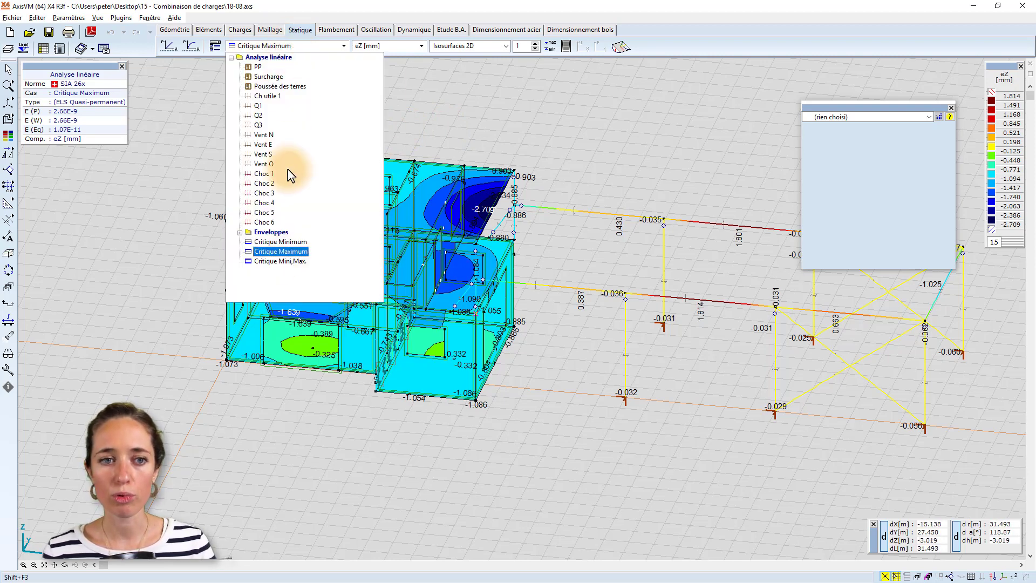
left_click(306, 44)
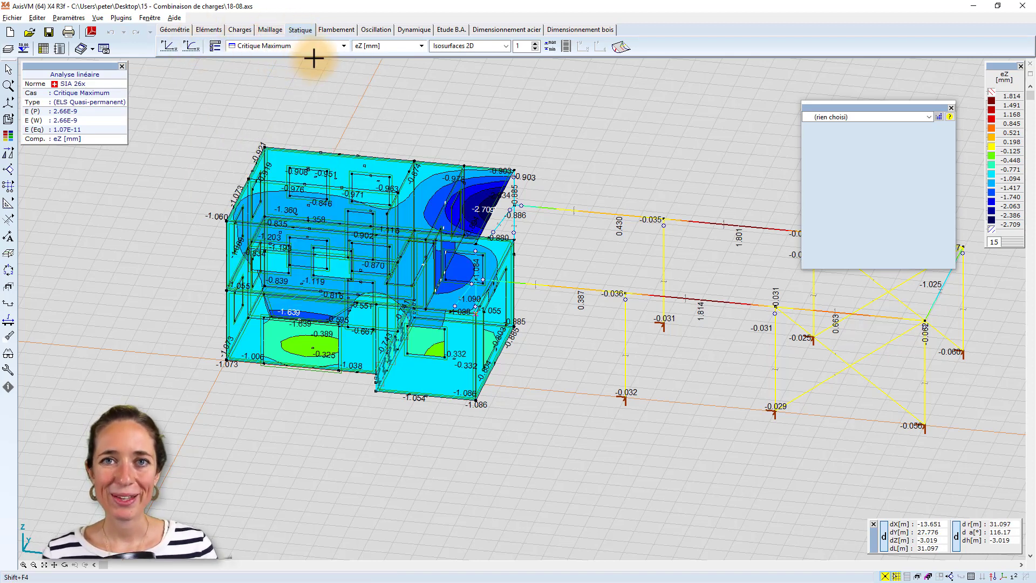
Start a new custom load combination by load case with the user-defined type "-".
left_click(249, 27)
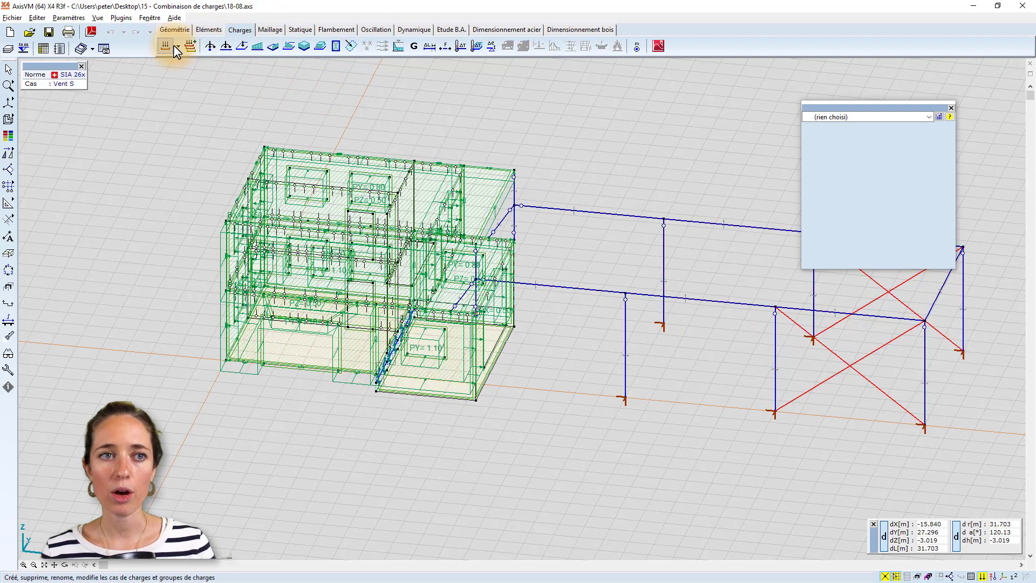
left_click(186, 51)
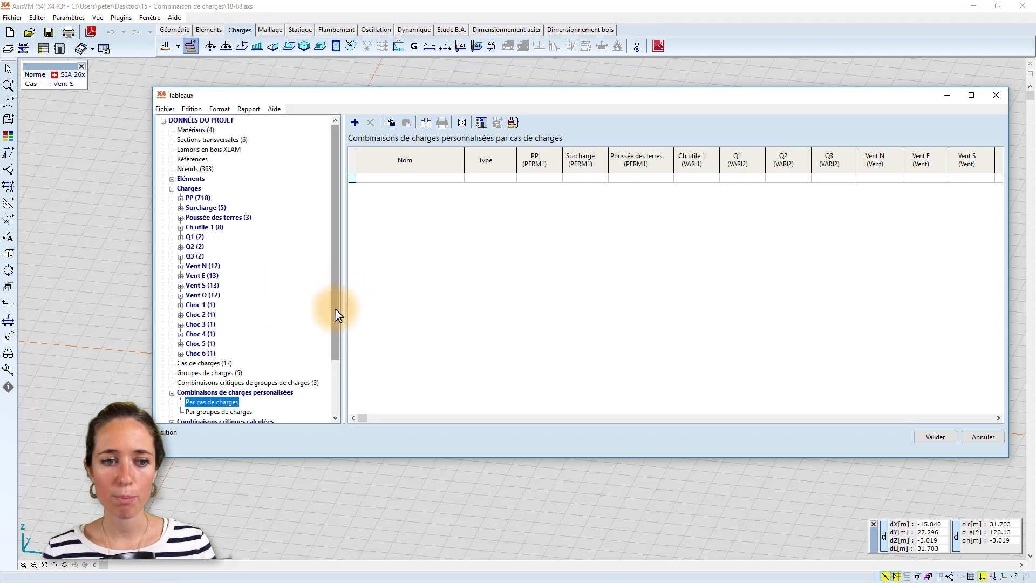
scroll(335, 312, "down", 2)
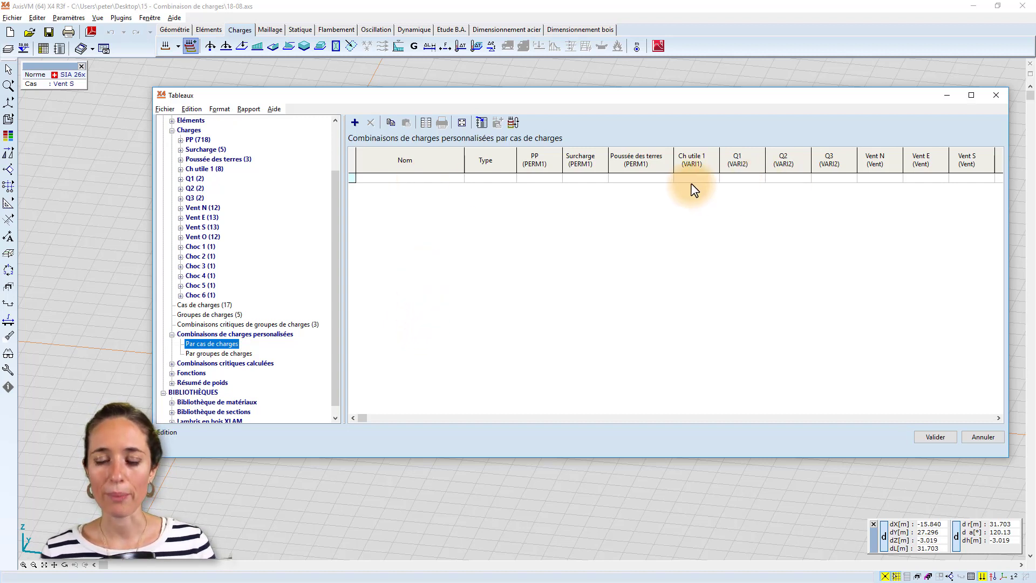
left_click(399, 178)
left_click(494, 179)
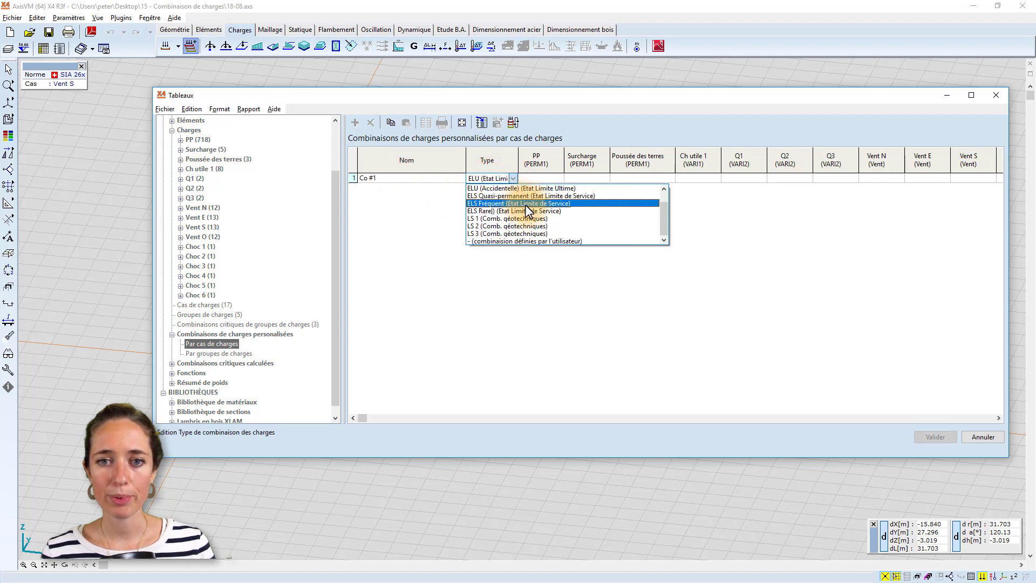
left_click(523, 241)
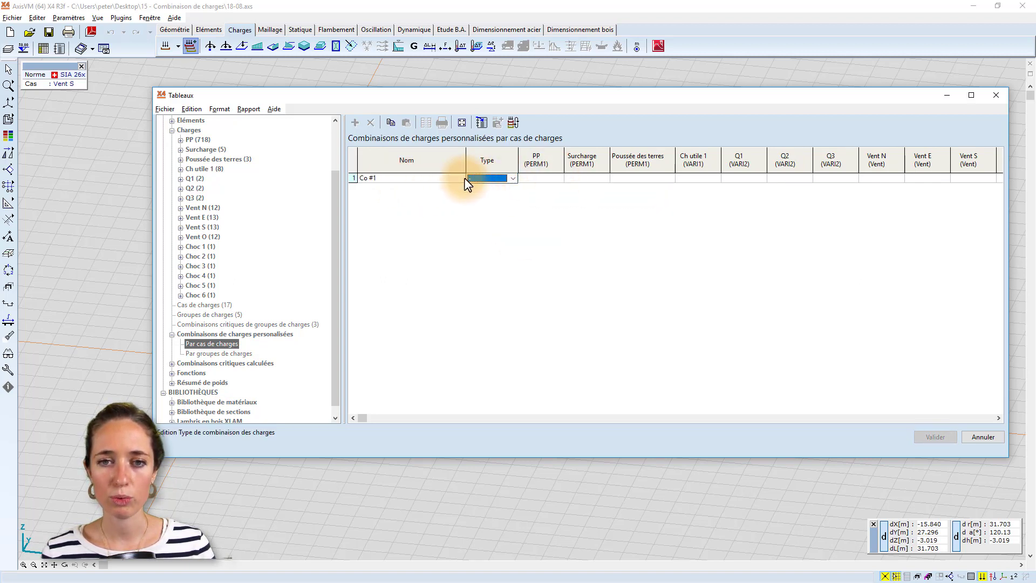
Set the factors of load cases PP, Surcharge and Poussée des terres to 1.00 in combination Co #1.
left_click(548, 178)
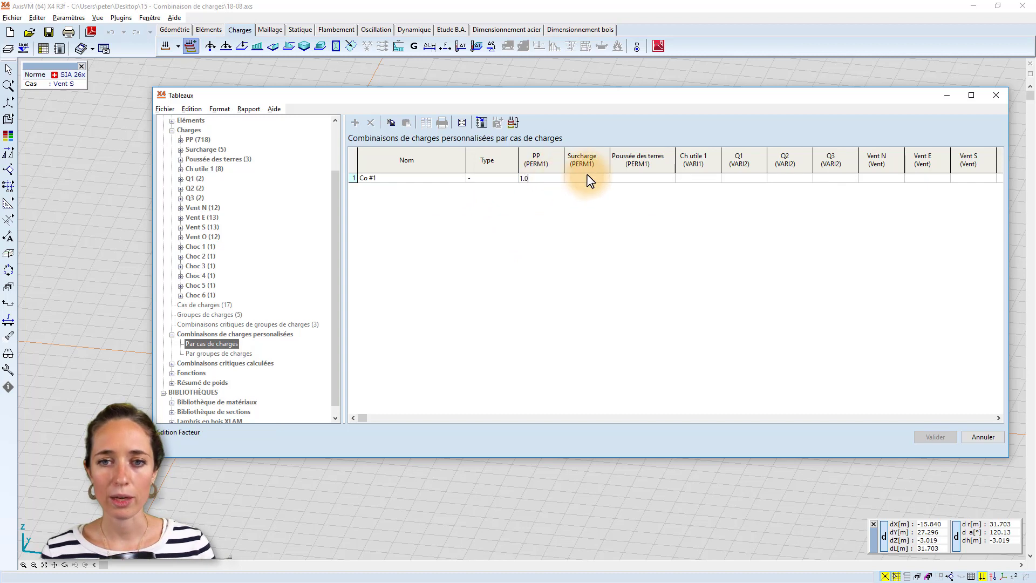
left_click(586, 179)
type("1.0")
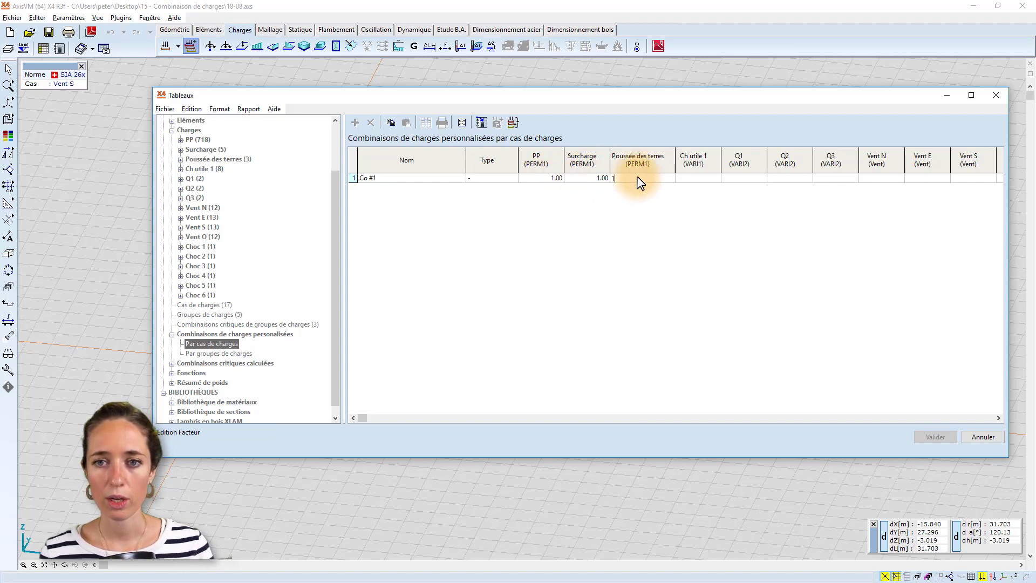
left_click(638, 178)
type("1")
left_click(696, 179)
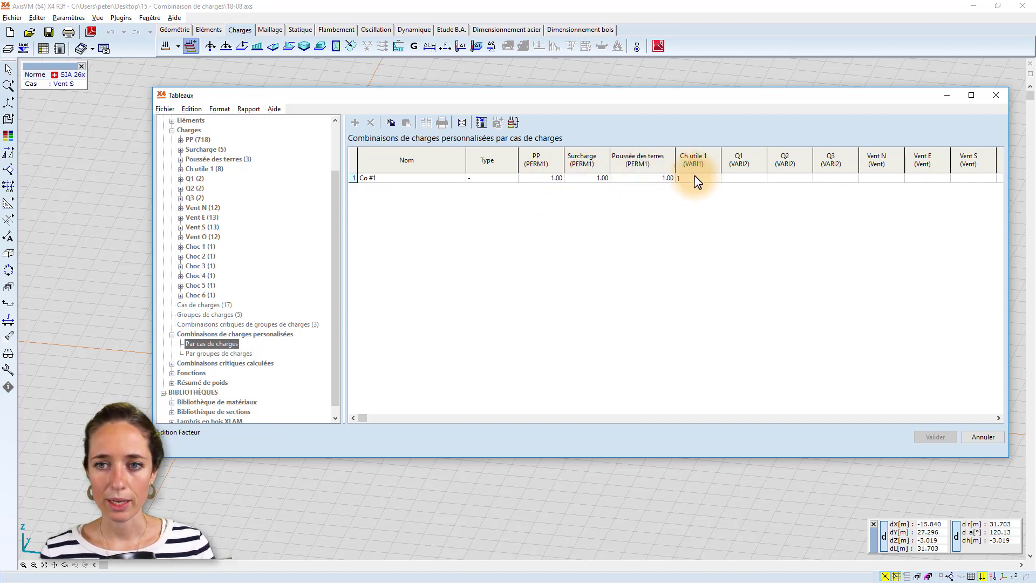
Complete combination Co #1 with factor 0 for Ch utile 1 and all remaining load cases.
key("Return")
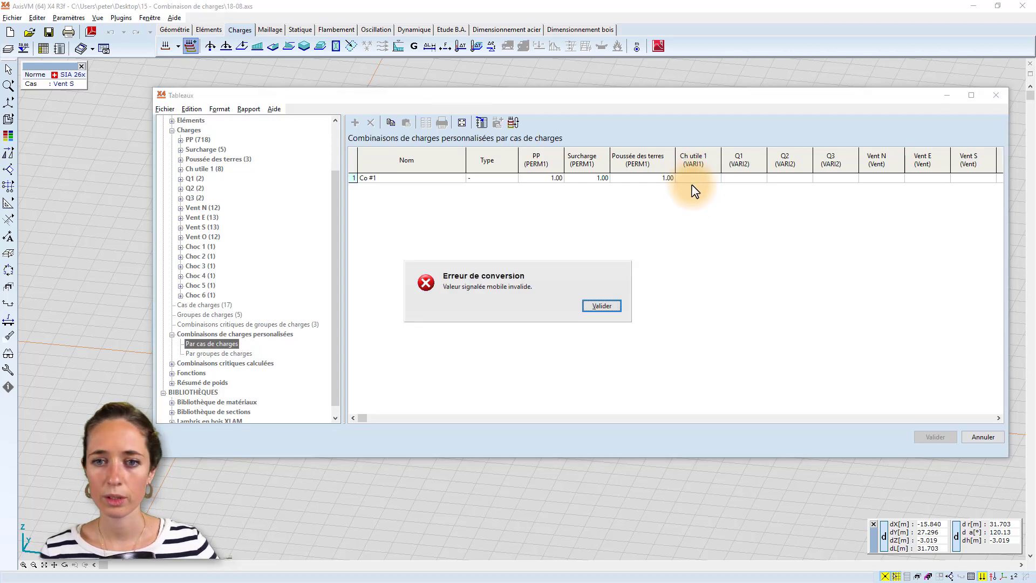
left_click(613, 296)
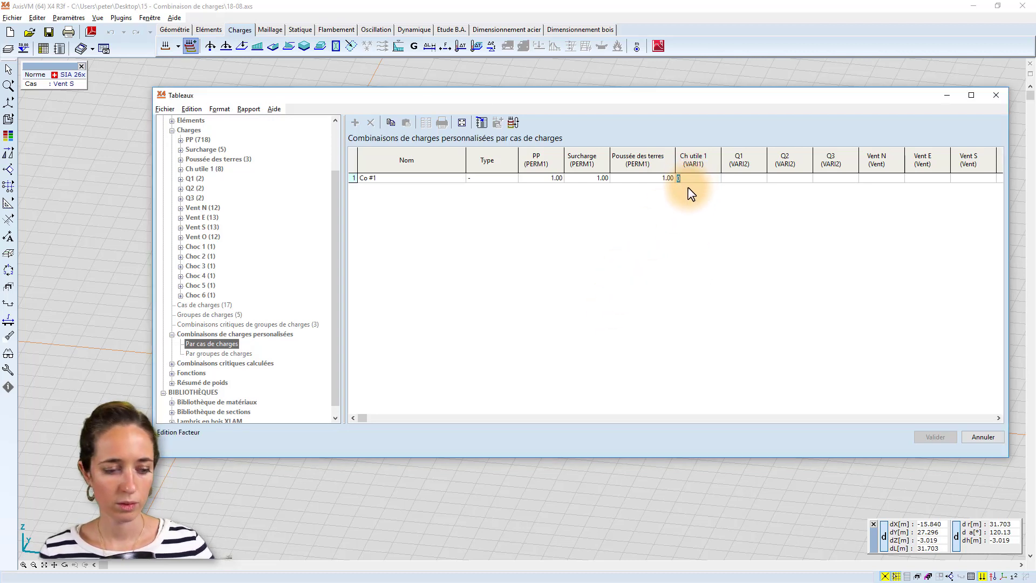
key("Tab")
key("Tab")
key("Tab")
key("Tab")
key("Tab")
key("Tab")
key("Tab")
key("Tab")
key("Tab")
key("Tab")
key("Tab")
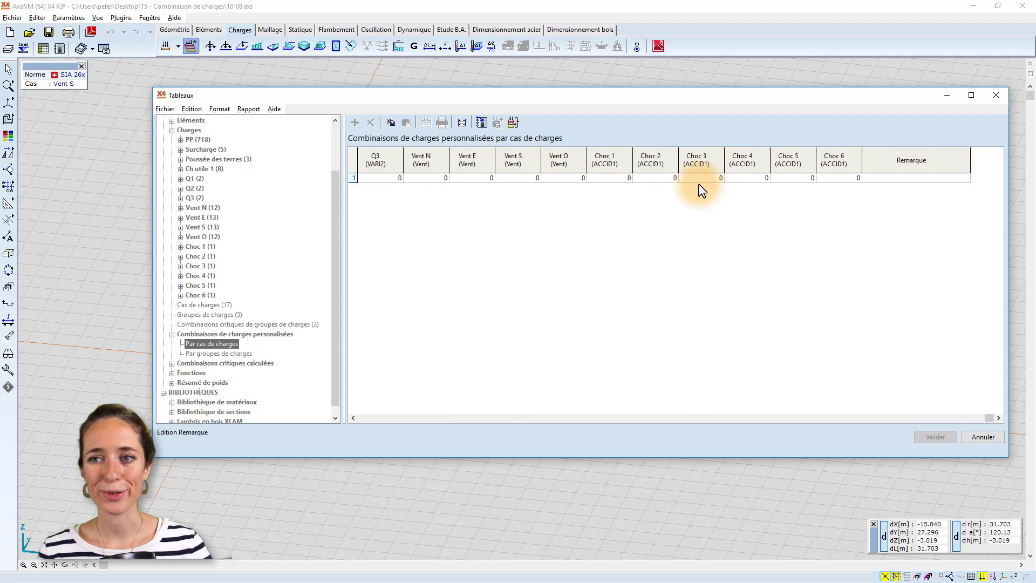
key("Tab")
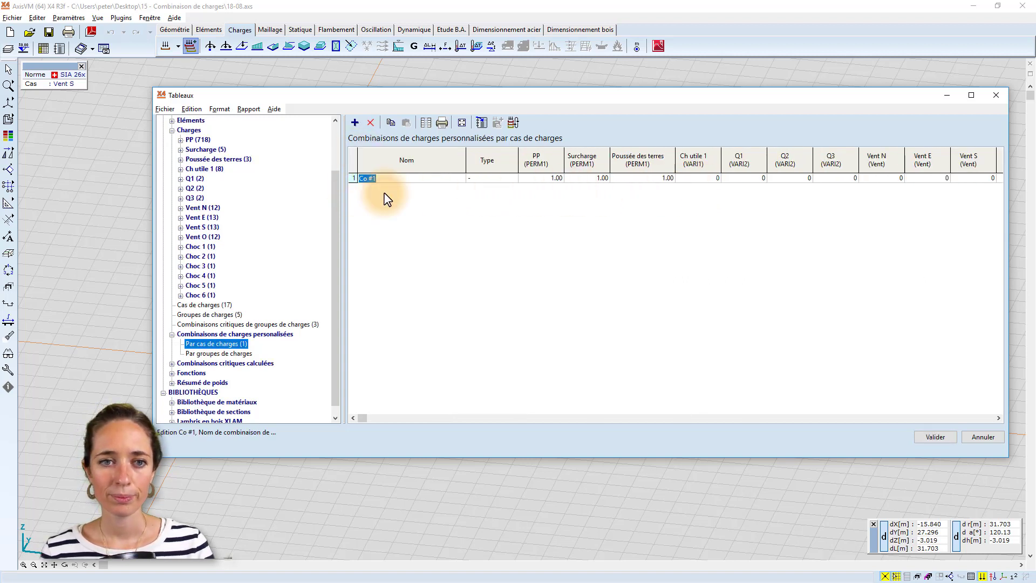
left_click(384, 194)
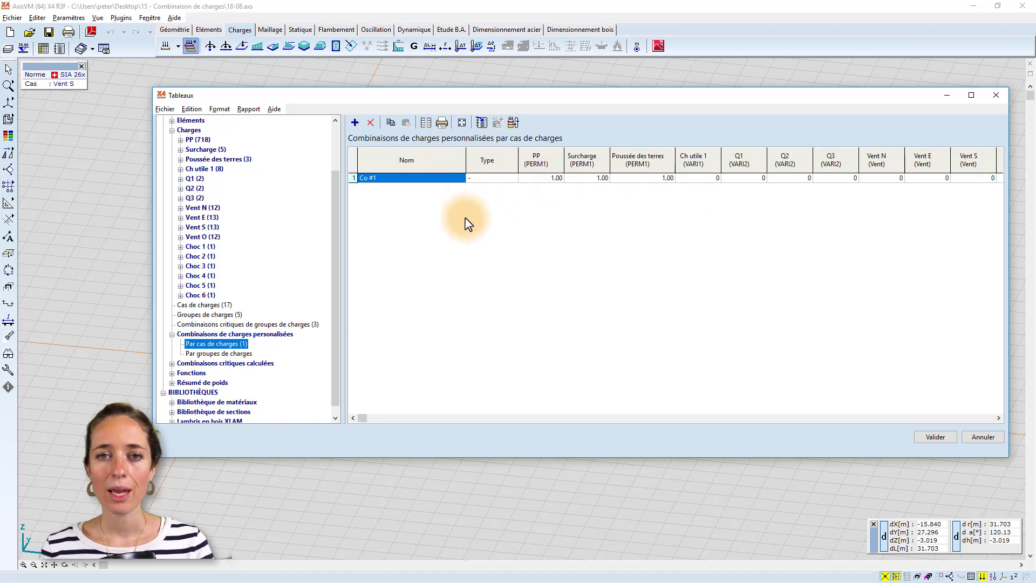
Generate the ELS Quasi-permanent combinations into the custom combinations table and accept the table.
left_click(513, 122)
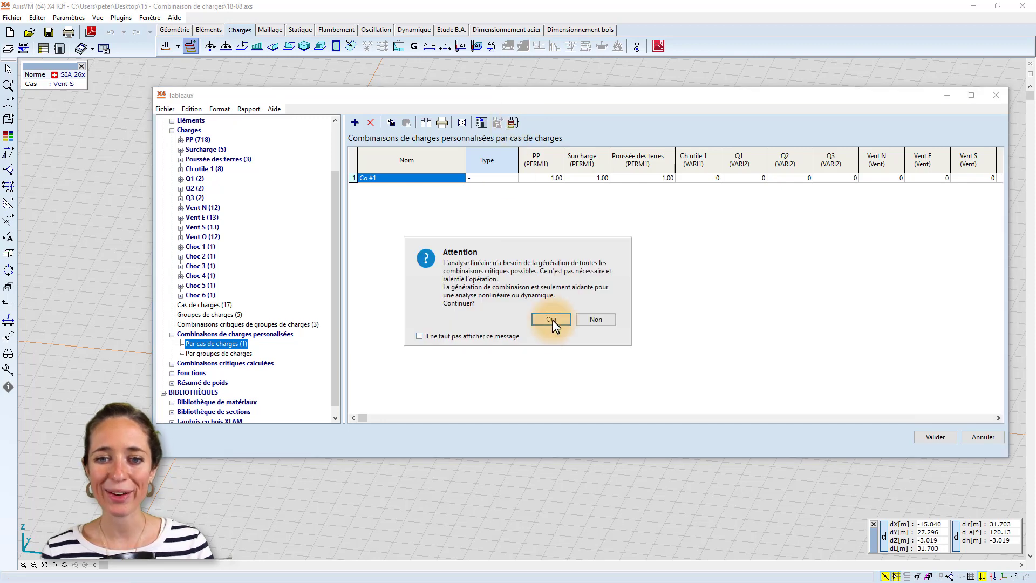
left_click(550, 319)
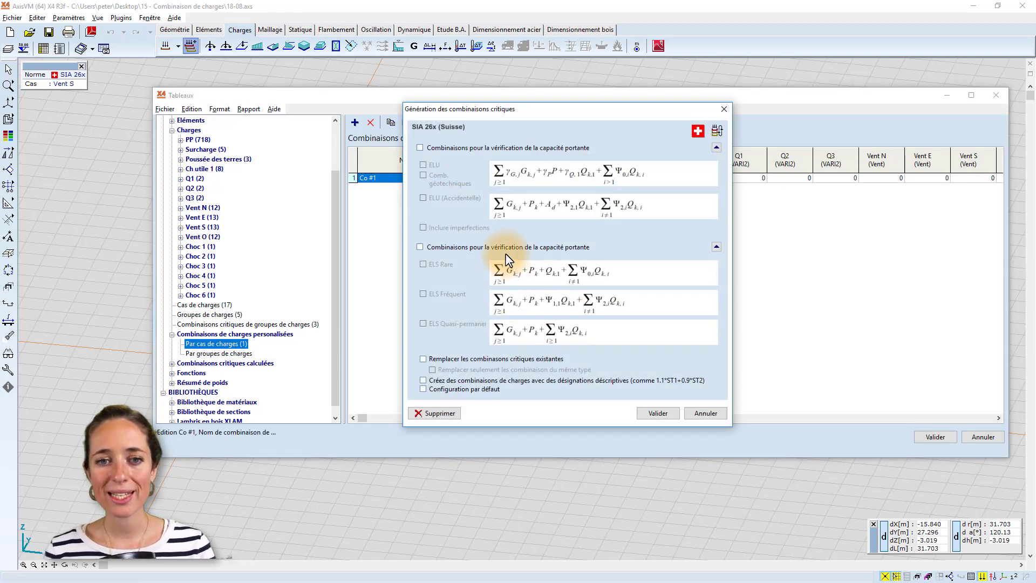
left_click(420, 247)
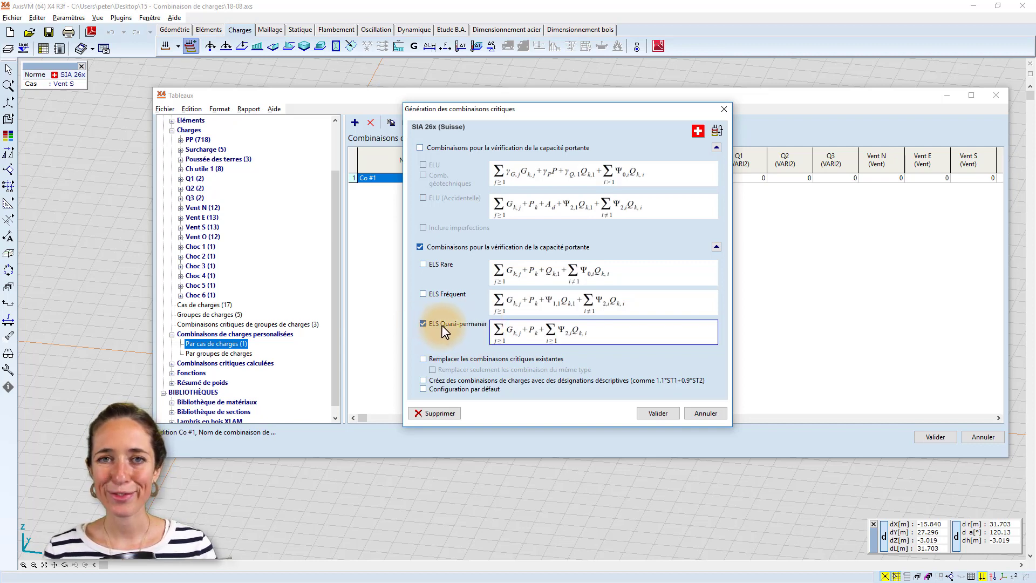
left_click(659, 414)
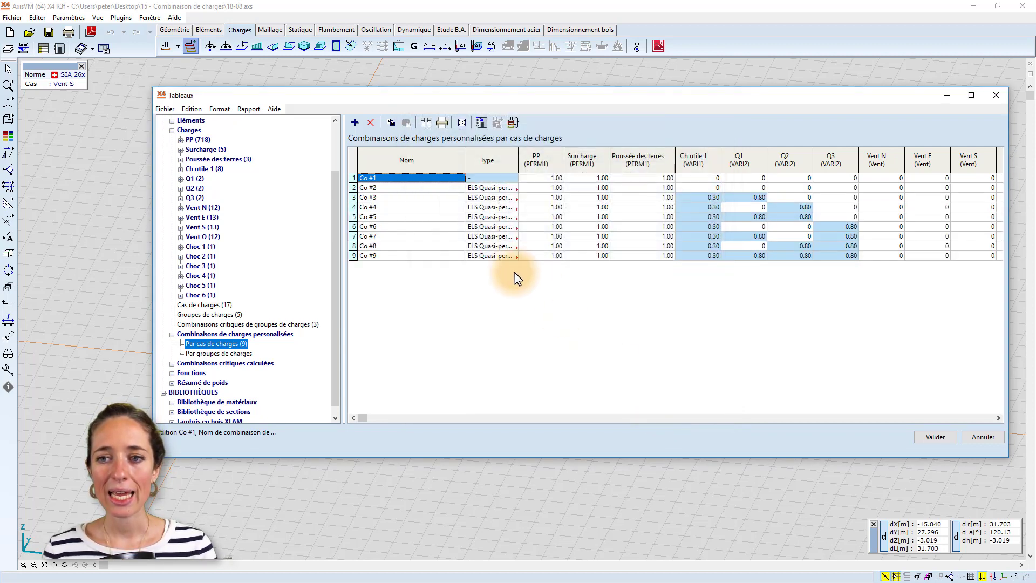
left_click(393, 187)
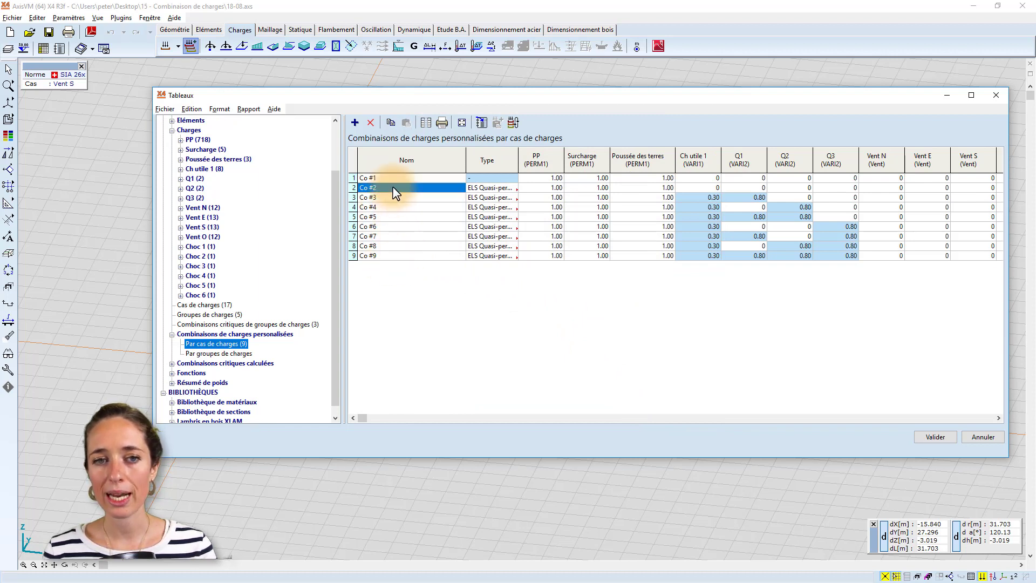
left_click(399, 217)
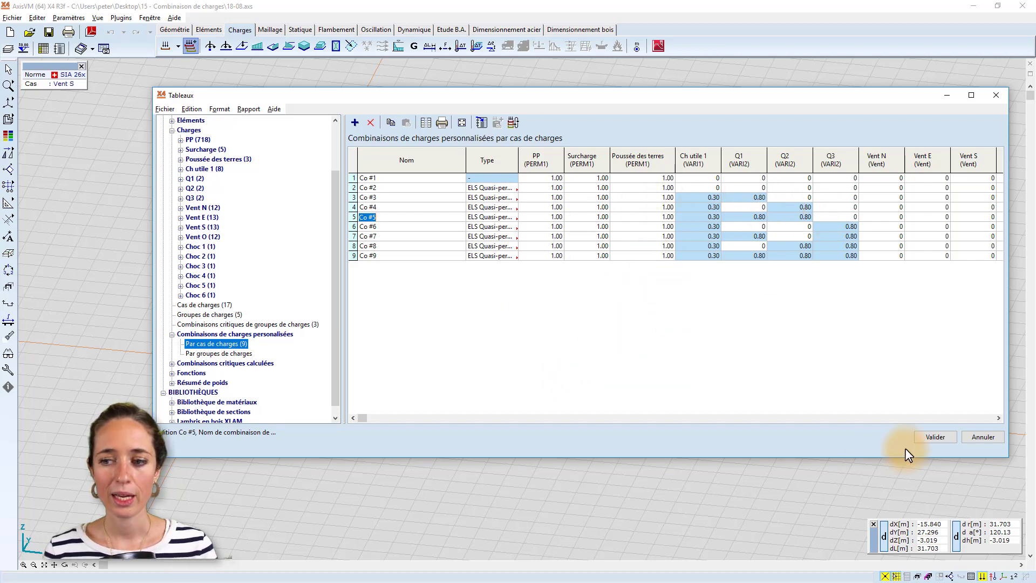
left_click(920, 437)
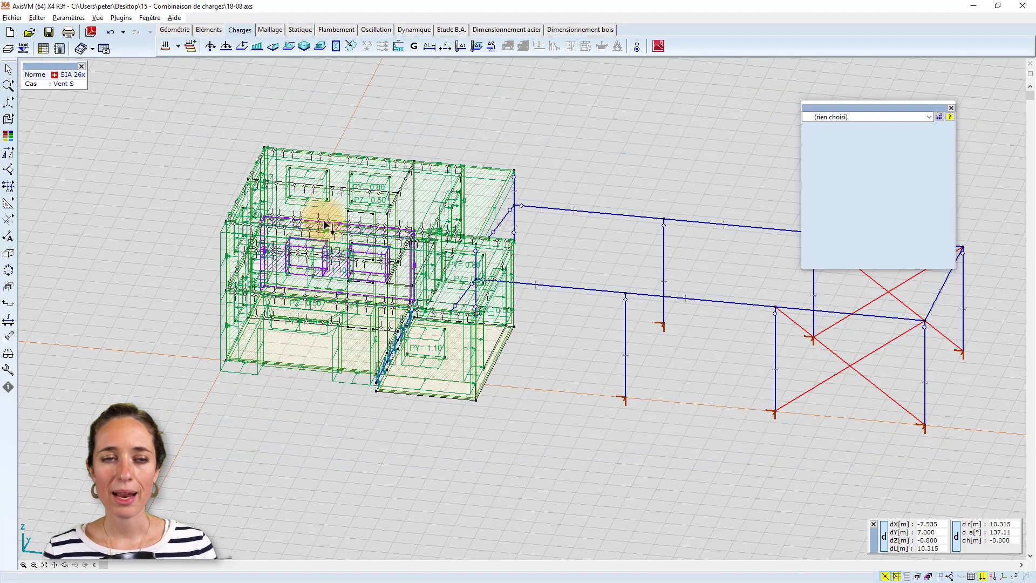
Run the linear static analysis with the project changes saved, and display the eZ isosurface results of combination Co.#1.
left_click(294, 32)
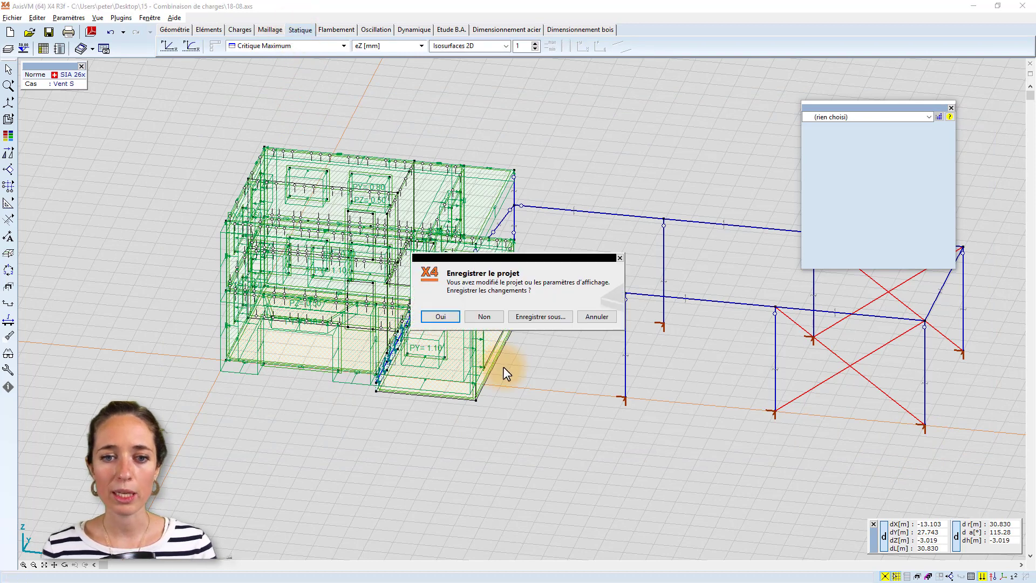
left_click(446, 315)
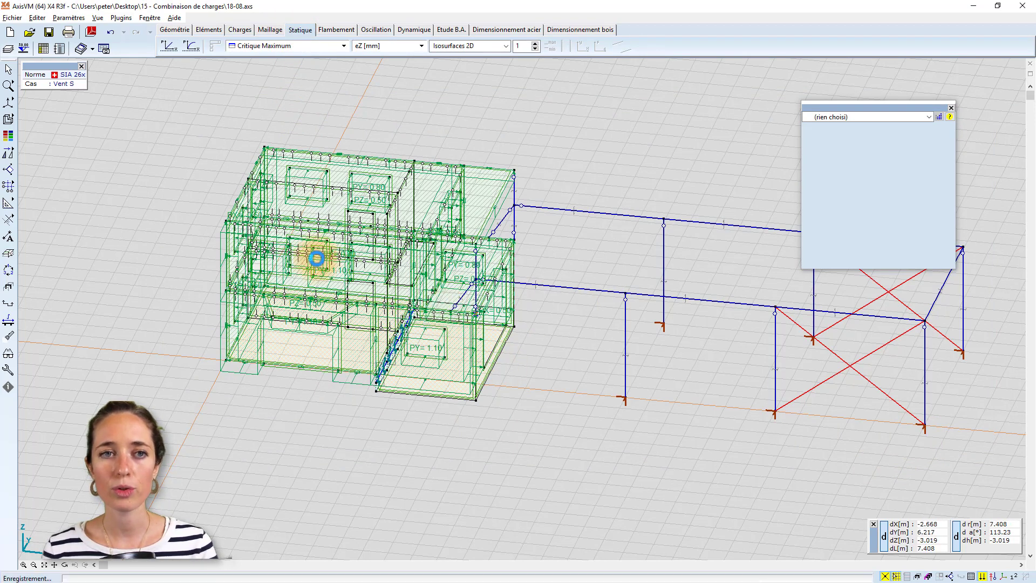
left_click(263, 45)
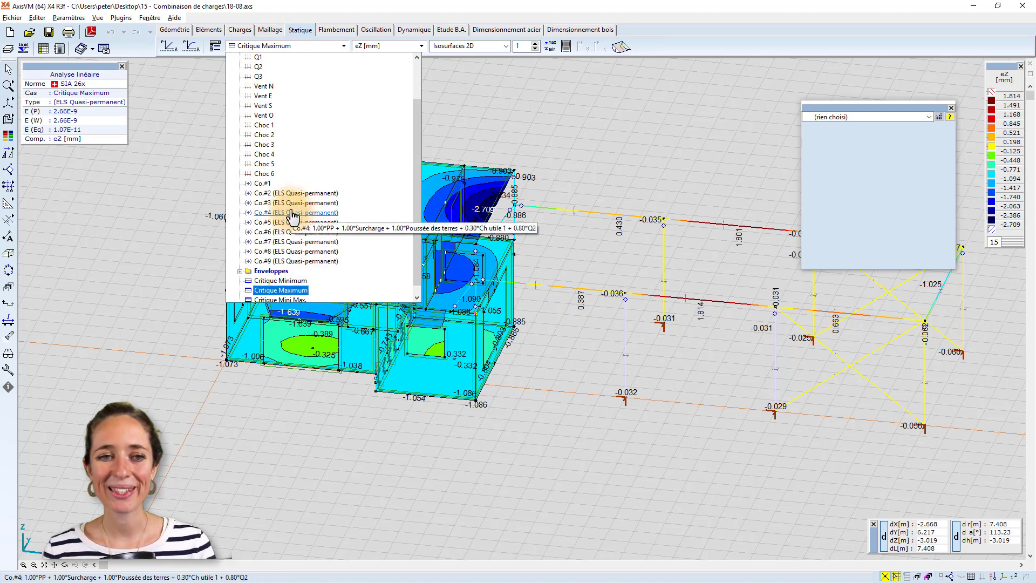
left_click(278, 184)
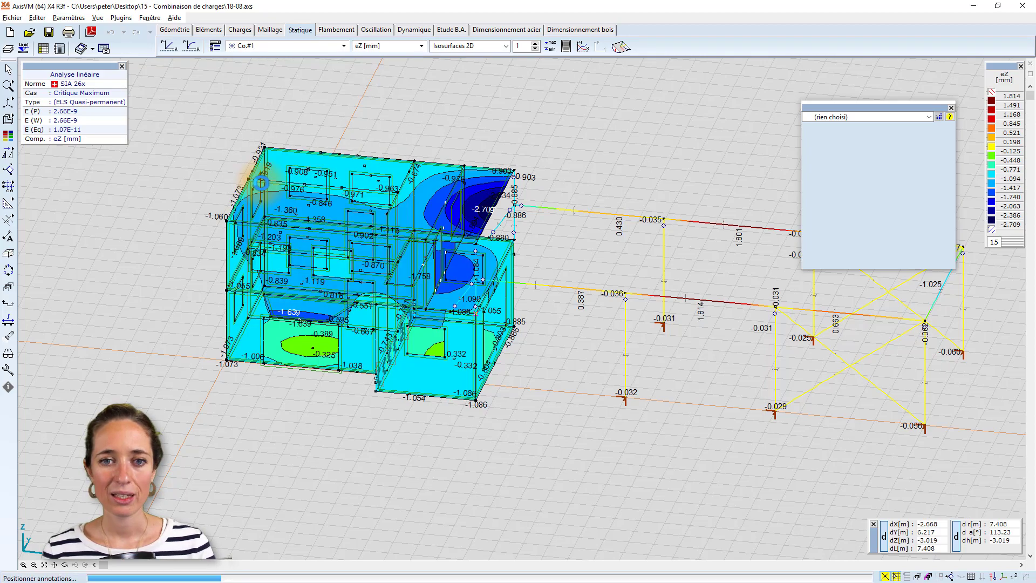
middle_click_drag(389, 137, 341, 189, "alt")
scroll(376, 155, "up", 1)
middle_click_drag(377, 155, 334, 187)
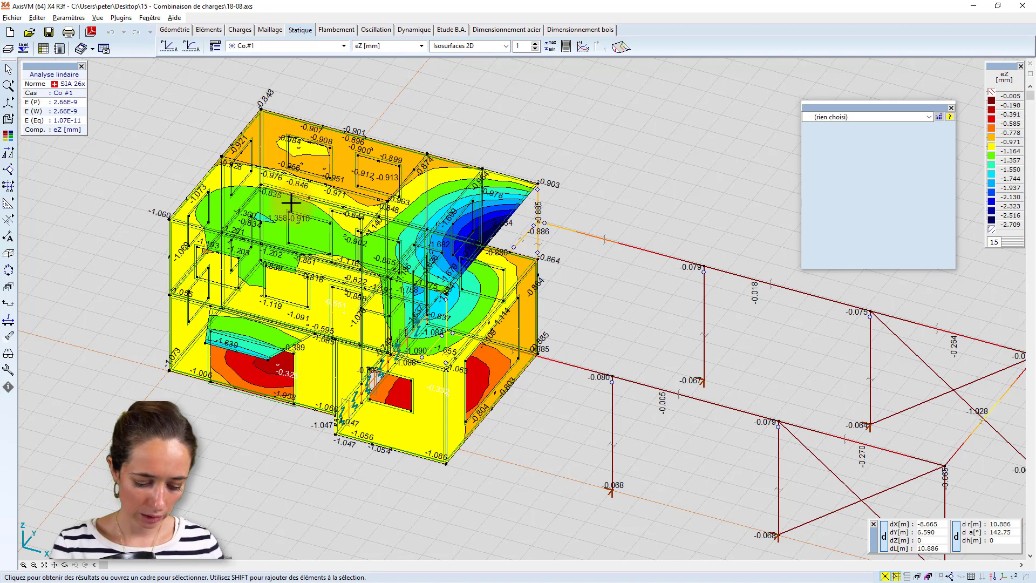
mouse_move(291, 204)
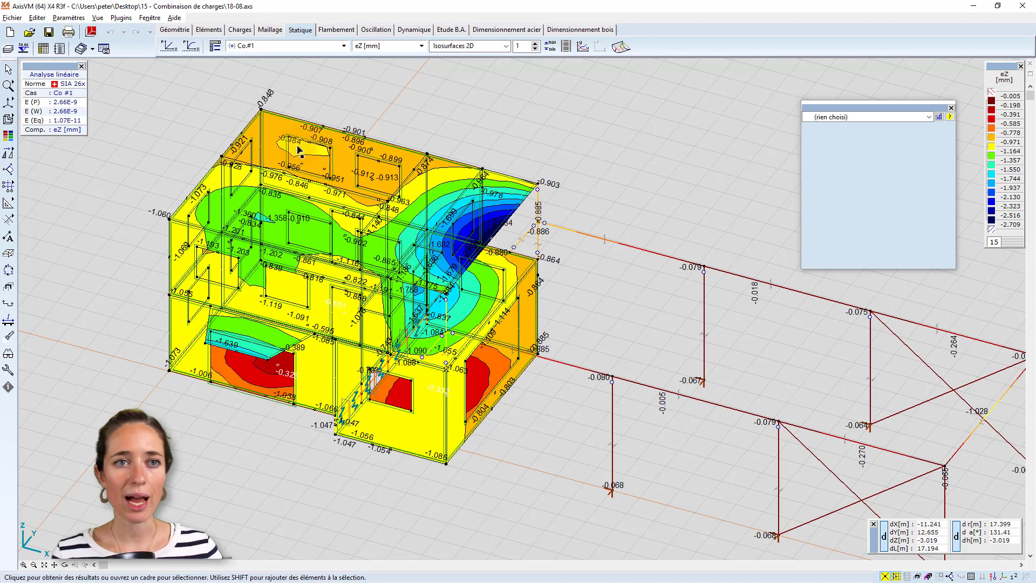
Open the result display parameters and view the critical combination and envelope options.
left_click(215, 48)
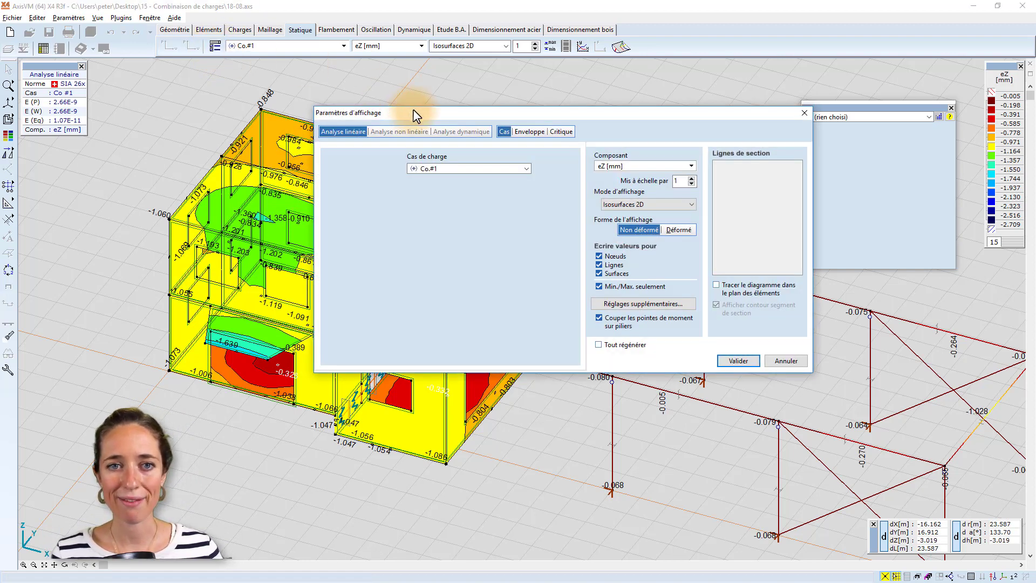
left_click_drag(416, 112, 367, 107)
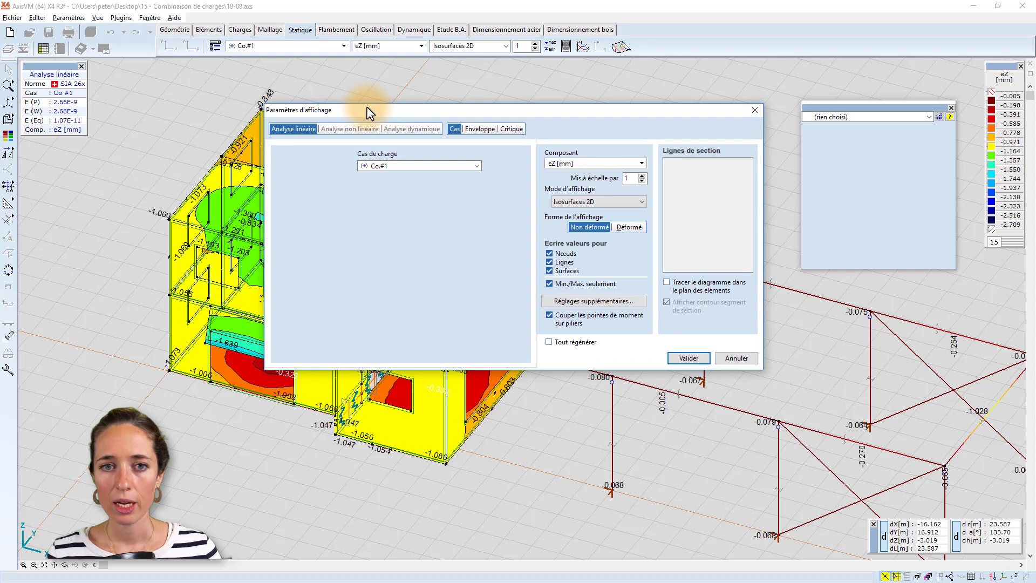
left_click(476, 129)
left_click(516, 128)
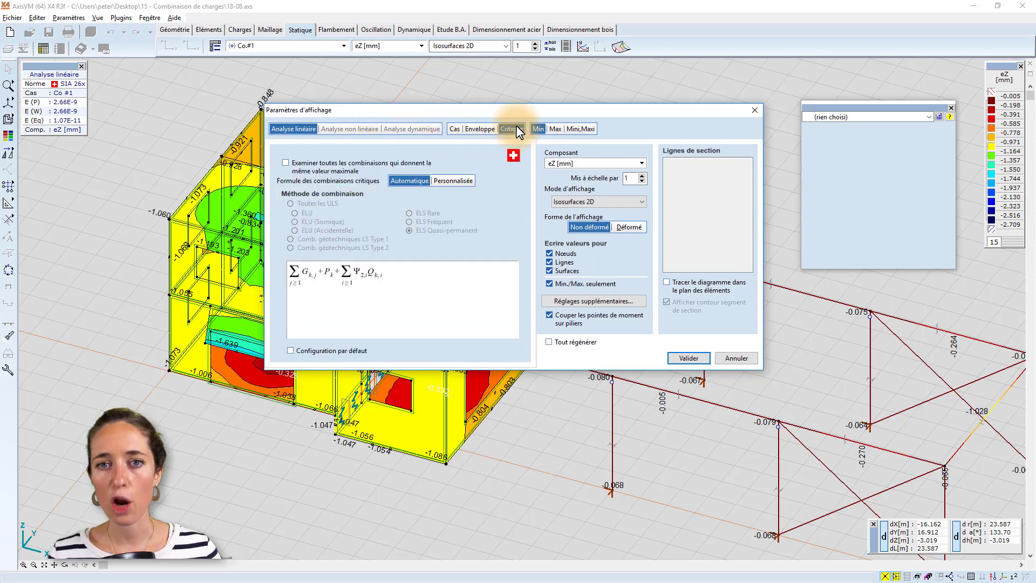
left_click(488, 130)
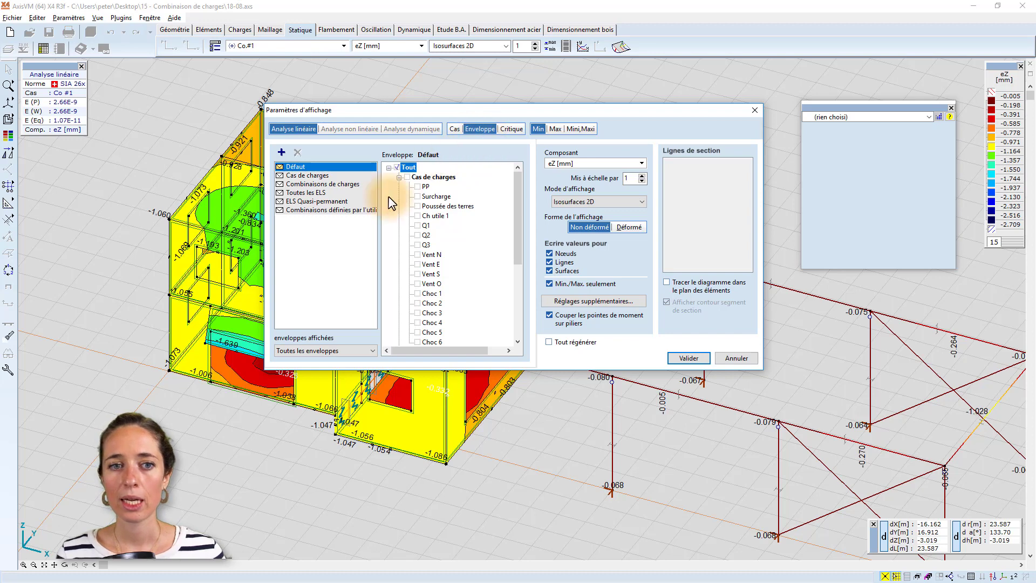
Create a new result envelope named "Webinaire".
left_click(281, 153)
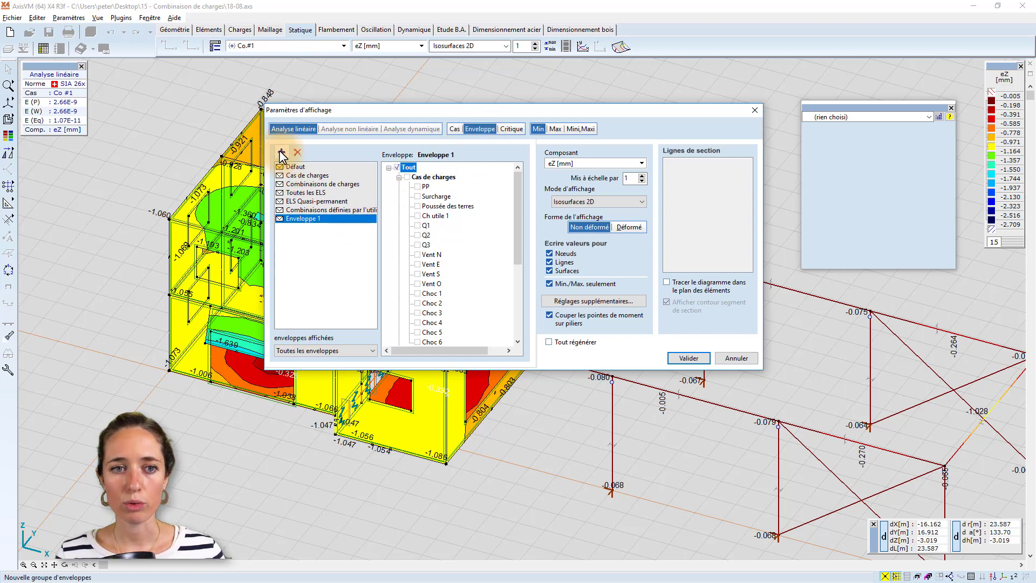
left_click(310, 217)
type("We")
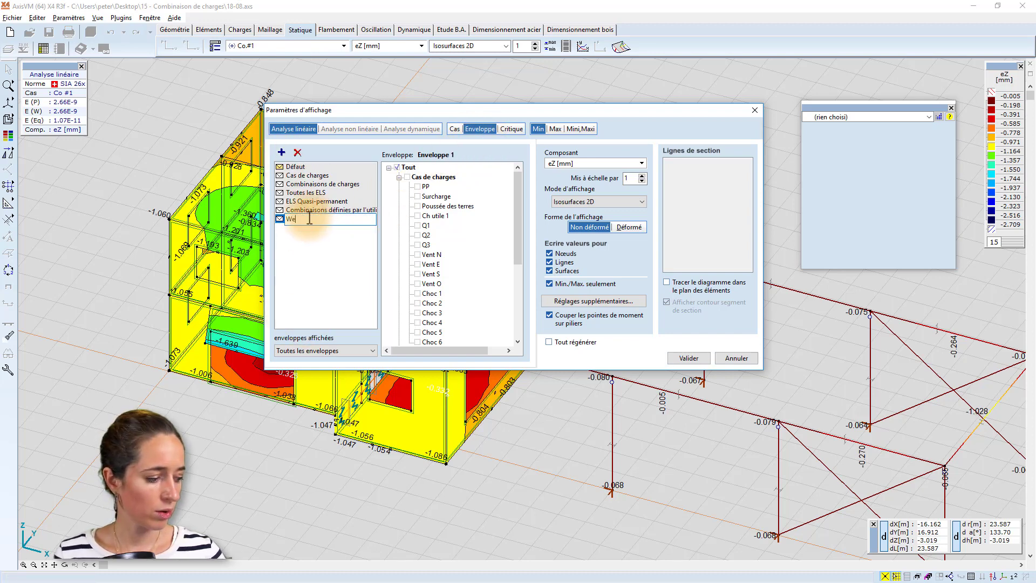
type("binai")
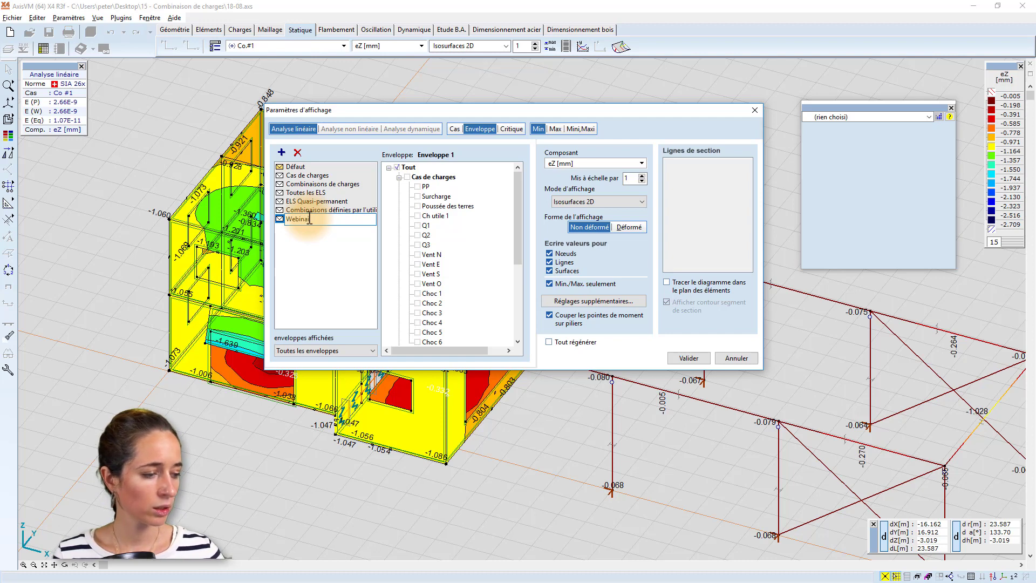
type("re")
key("Return")
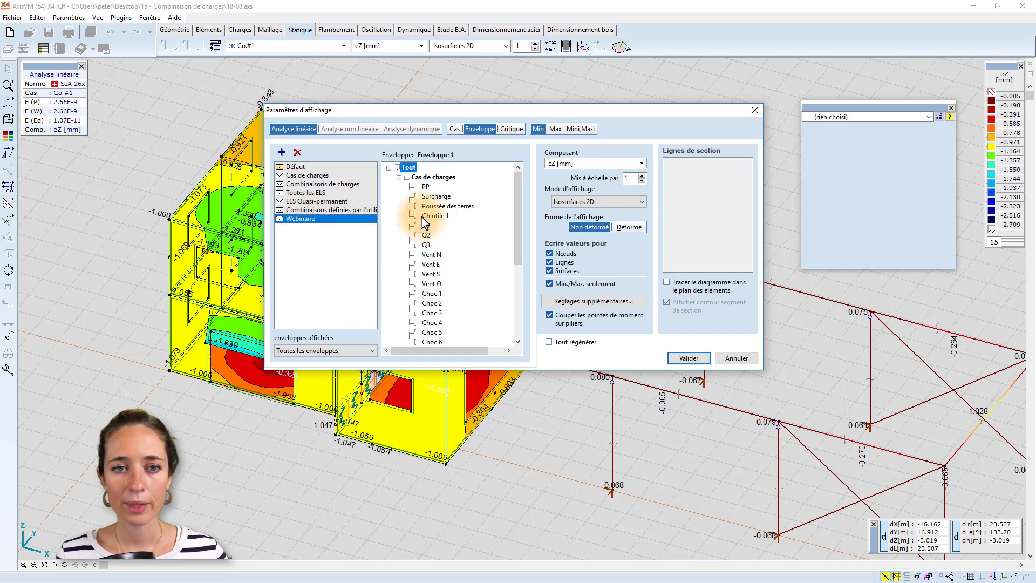
Exclude the ELS Quasi-permanent combinations Co.#7, Co.#8 and Co.#9 from the Webinaire envelope.
scroll(396, 202, "down", 1)
scroll(398, 204, "up", 1)
left_click(398, 177)
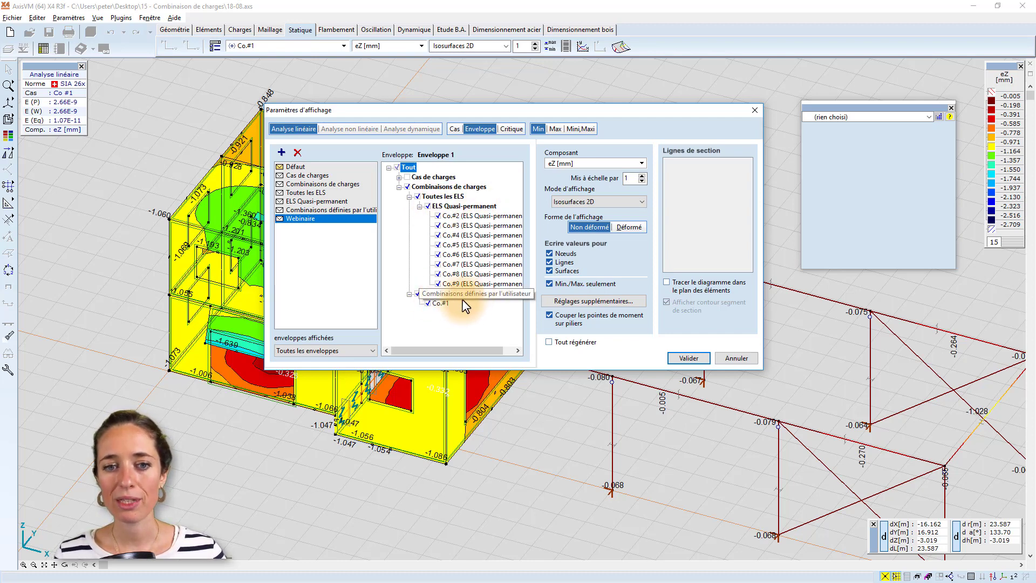
left_click(438, 283)
left_click(438, 273)
left_click(439, 264)
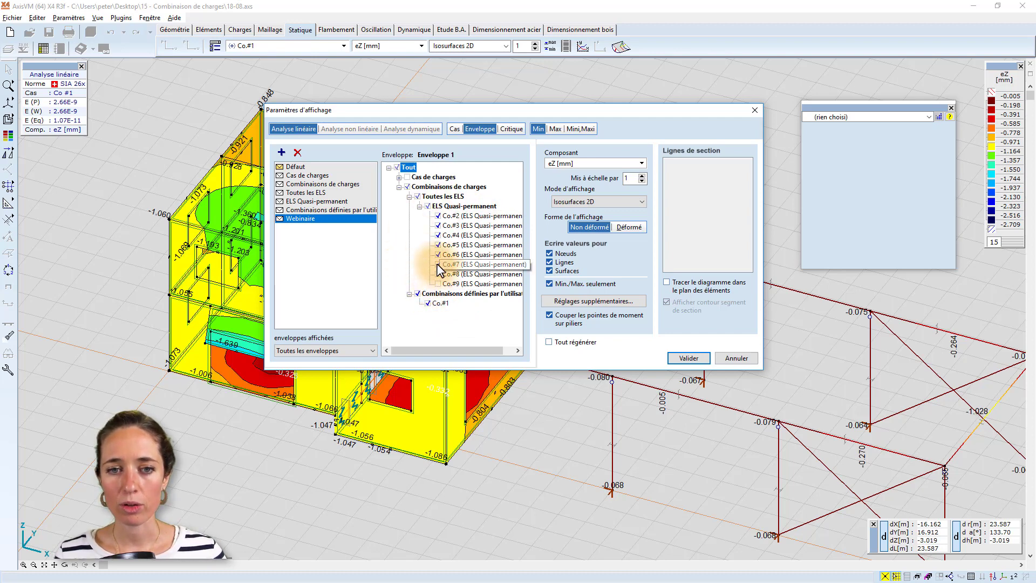
left_click(438, 255)
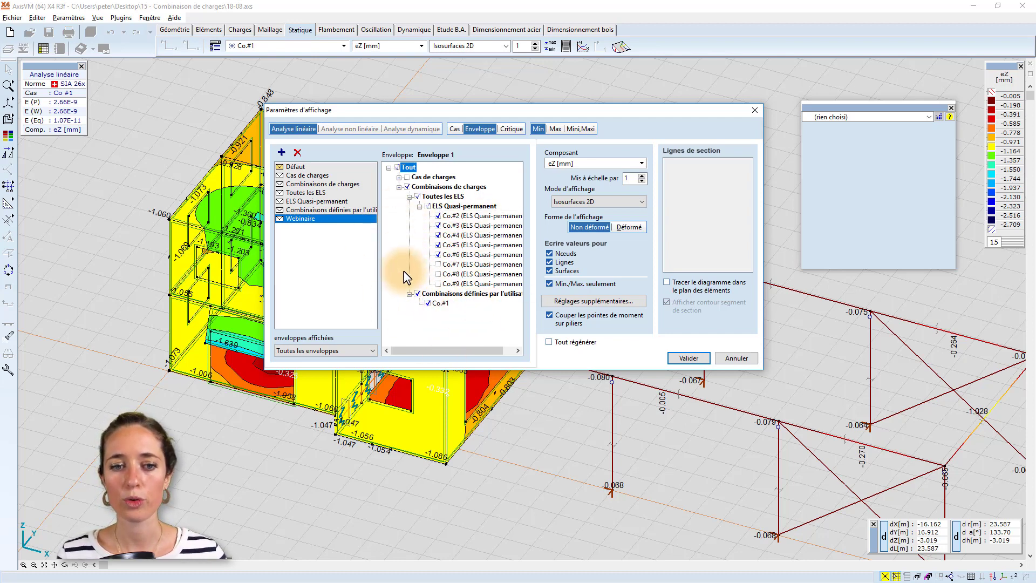
Limit the displayed envelopes to the selected one, "Seulement l'enveloppe sélectionnée".
left_click(318, 348)
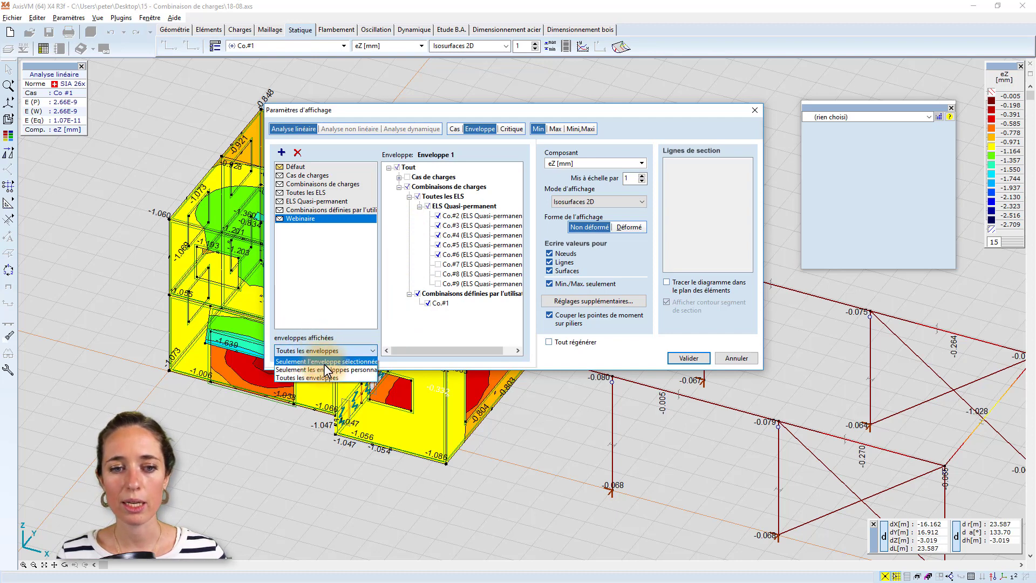
left_click(332, 360)
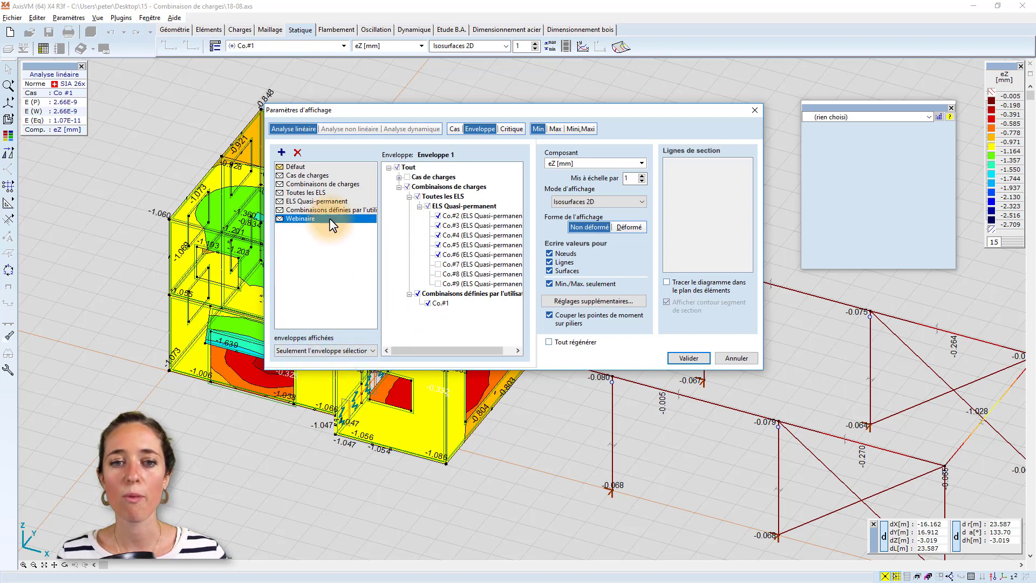
left_click(405, 301)
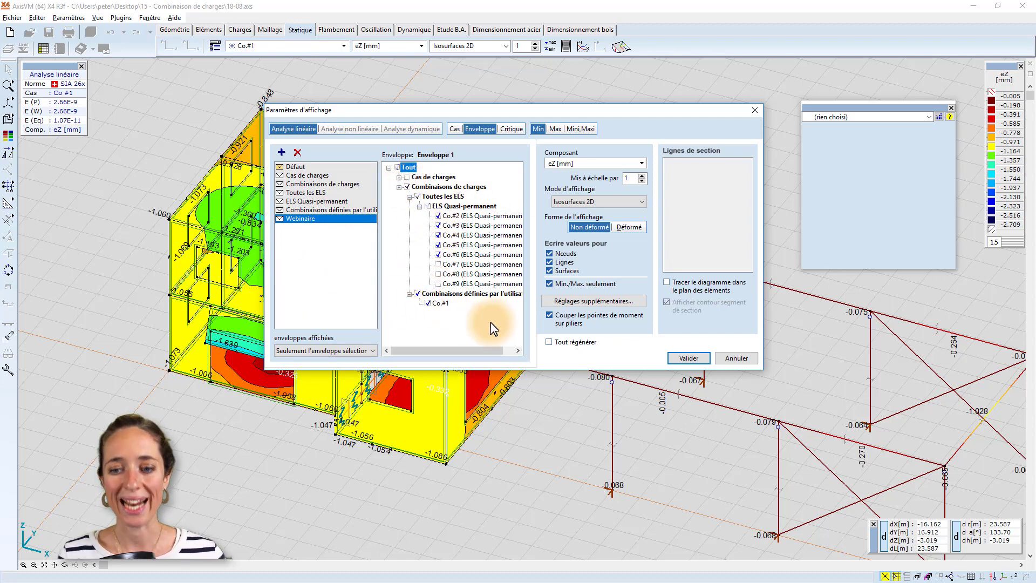
Apply the Webinaire envelope to the displayed results and review the envelope entries available among the result cases.
left_click(690, 358)
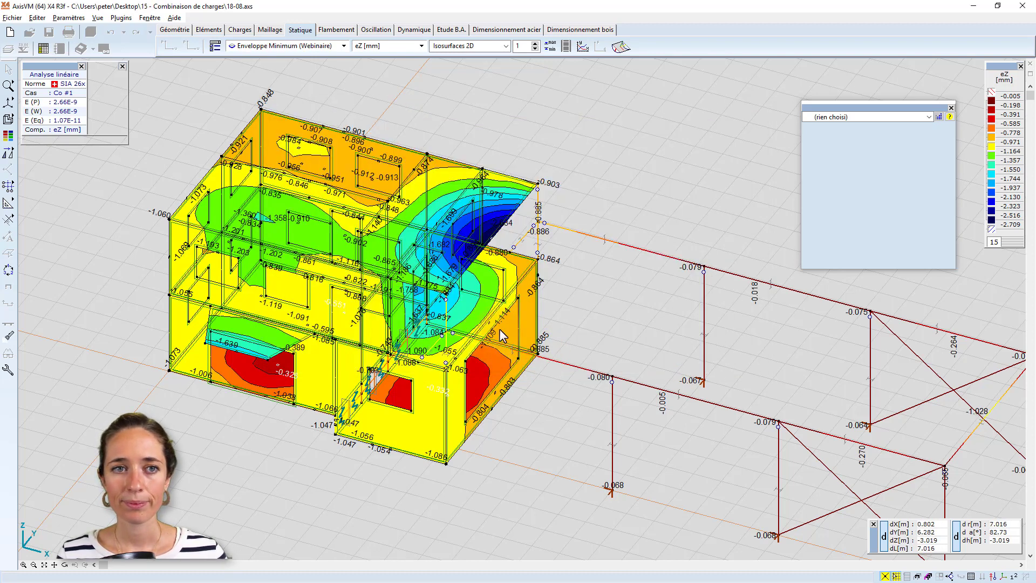
left_click(284, 48)
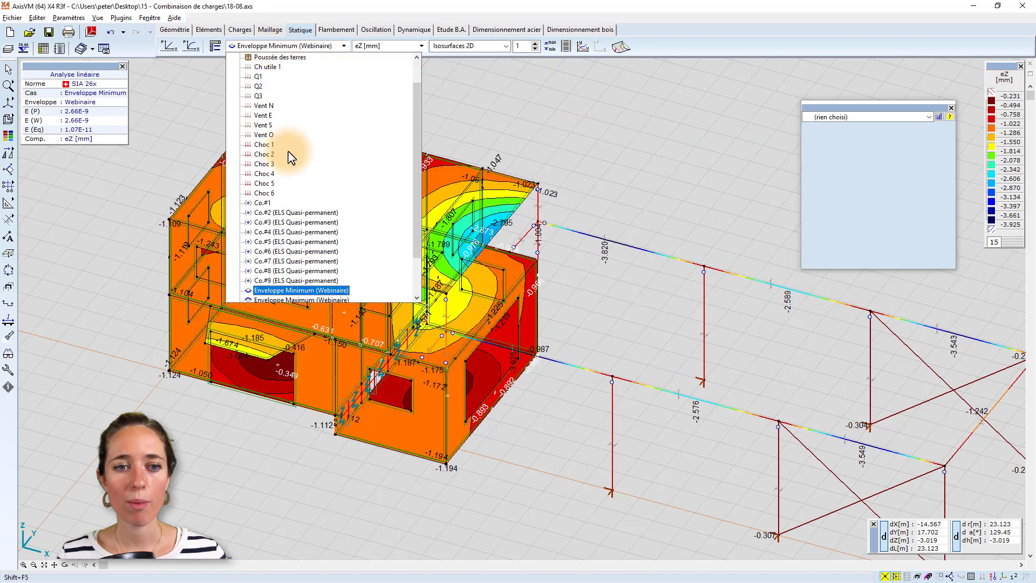
scroll(289, 153, "down", 1)
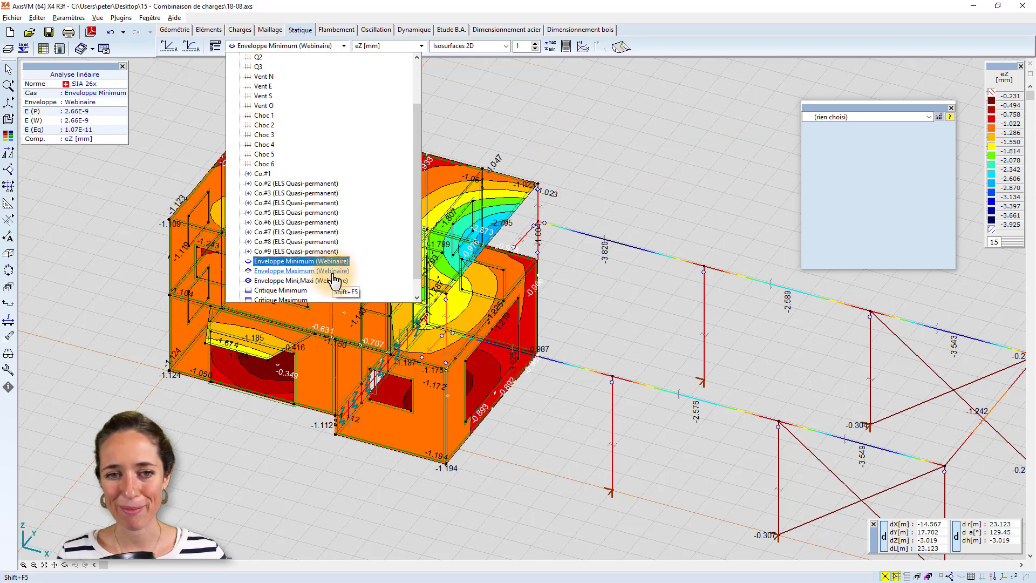
left_click(572, 112)
middle_click_drag(625, 122, 593, 136)
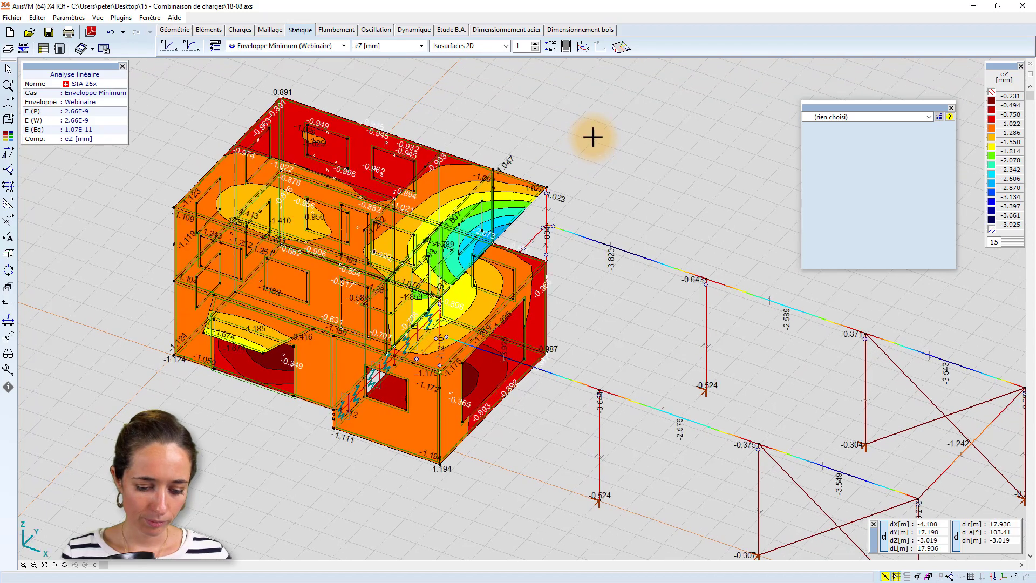
middle_click_drag(385, 192, 400, 161, "alt")
Display the Critique Maximum results for the eZ displacement.
left_click(295, 47)
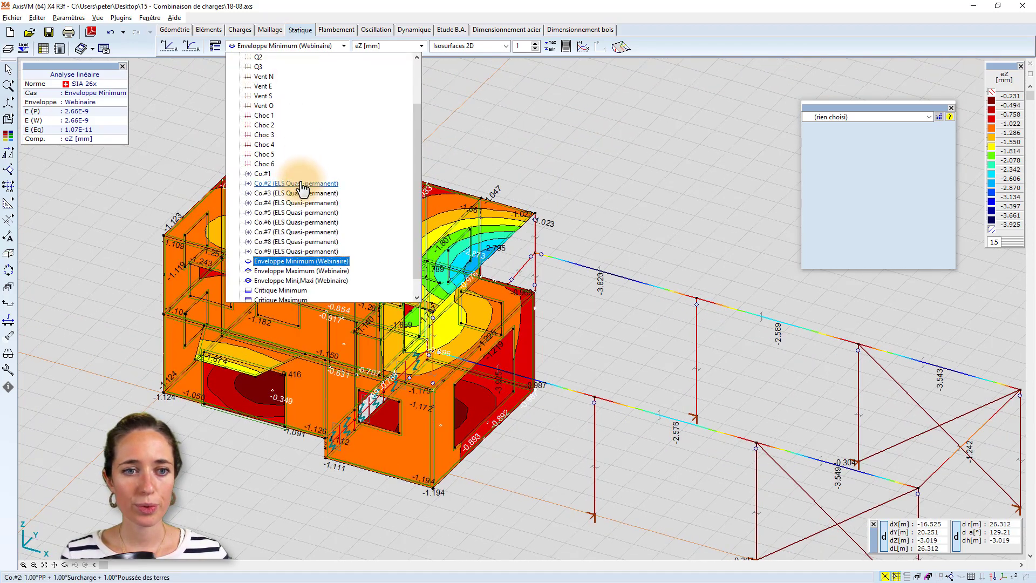
scroll(300, 197, "down", 1)
left_click(456, 109)
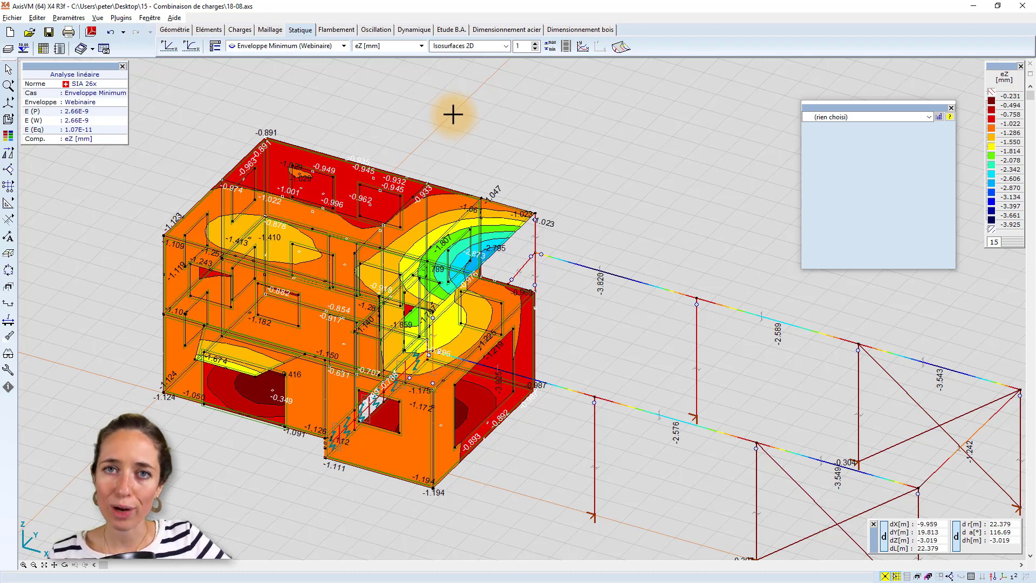
left_click(243, 46)
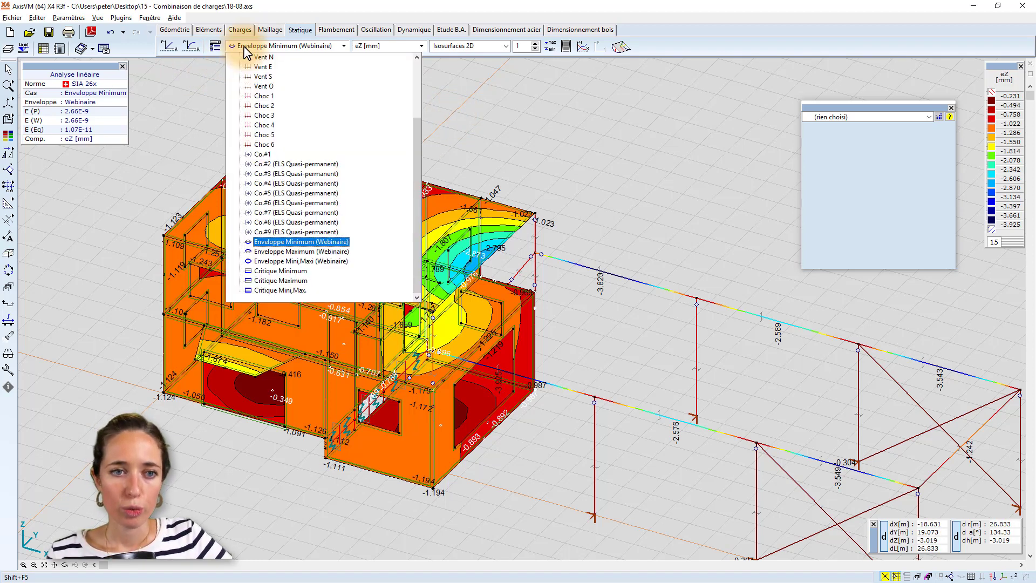
left_click(272, 280)
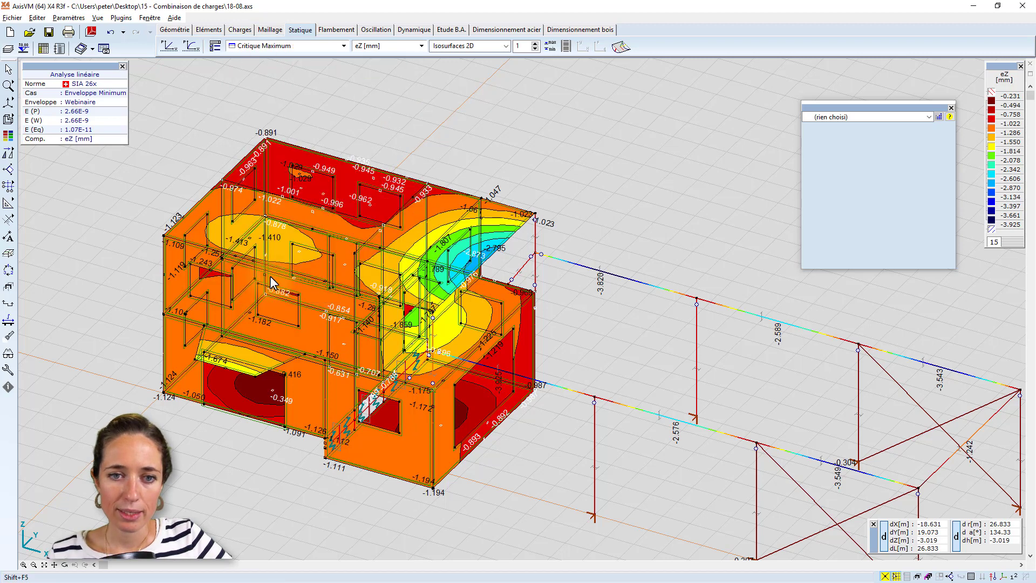
mouse_move(413, 218)
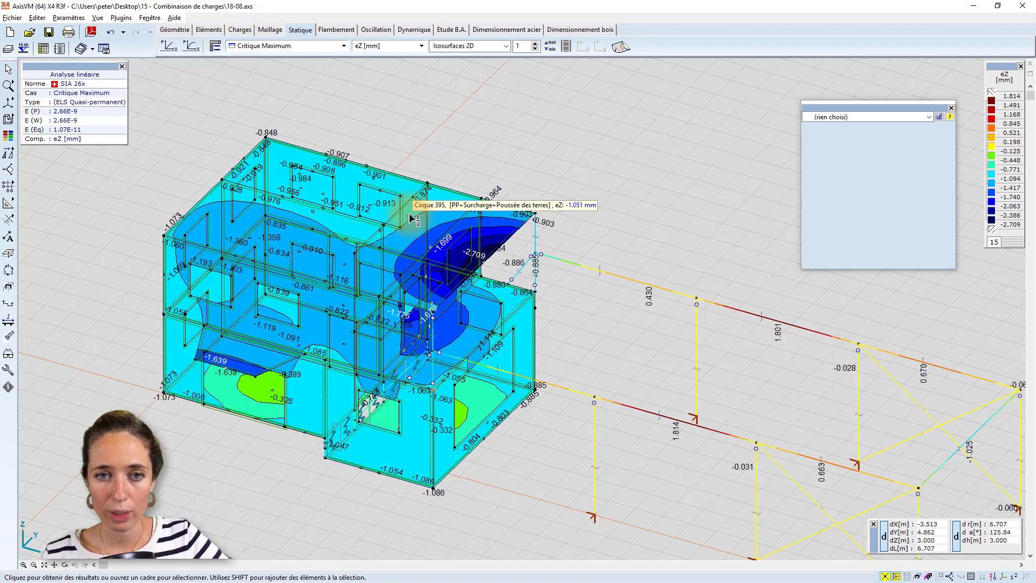
Change the model's display mode so hidden lines behind the surfaces are removed.
middle_click_drag(460, 230, 432, 177)
mouse_move(9, 120)
left_click(43, 122)
scroll(389, 192, "up", 1)
middle_click_drag(386, 204, 423, 194)
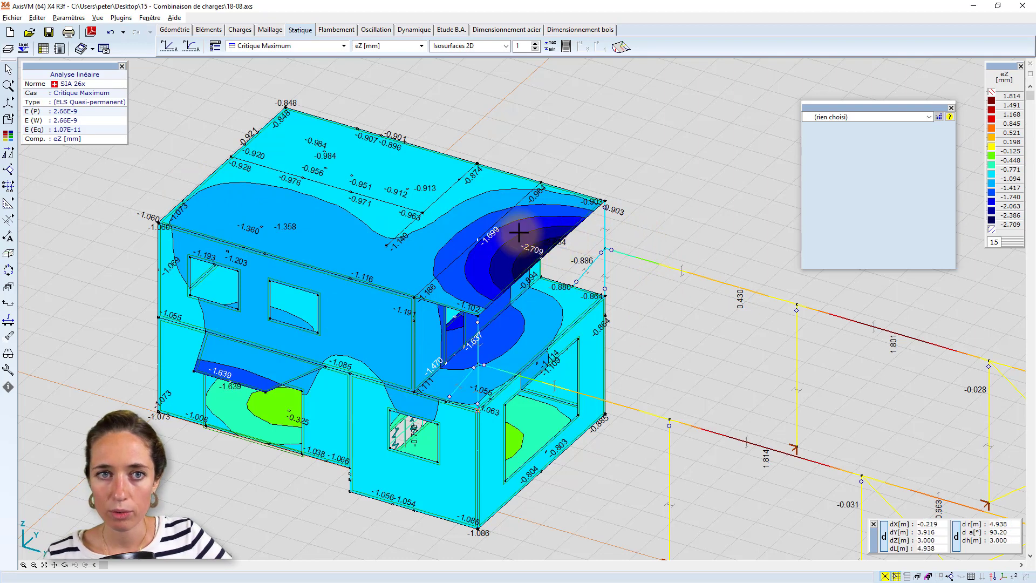
Query the node with the largest downward eZ at the roof's free edge and add its critical combination to the clipboard list.
scroll(519, 193, "up", 1)
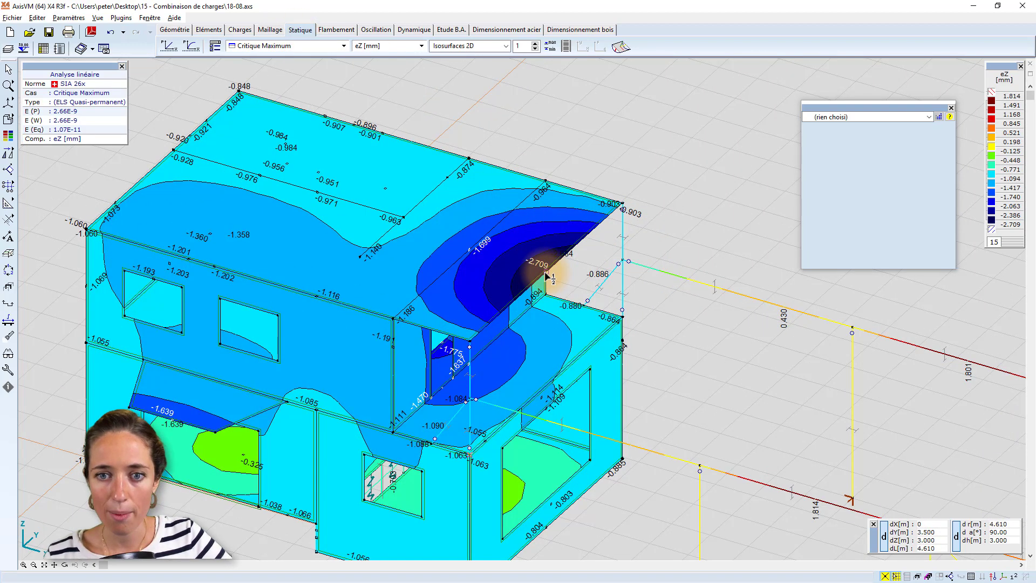
mouse_move(546, 275)
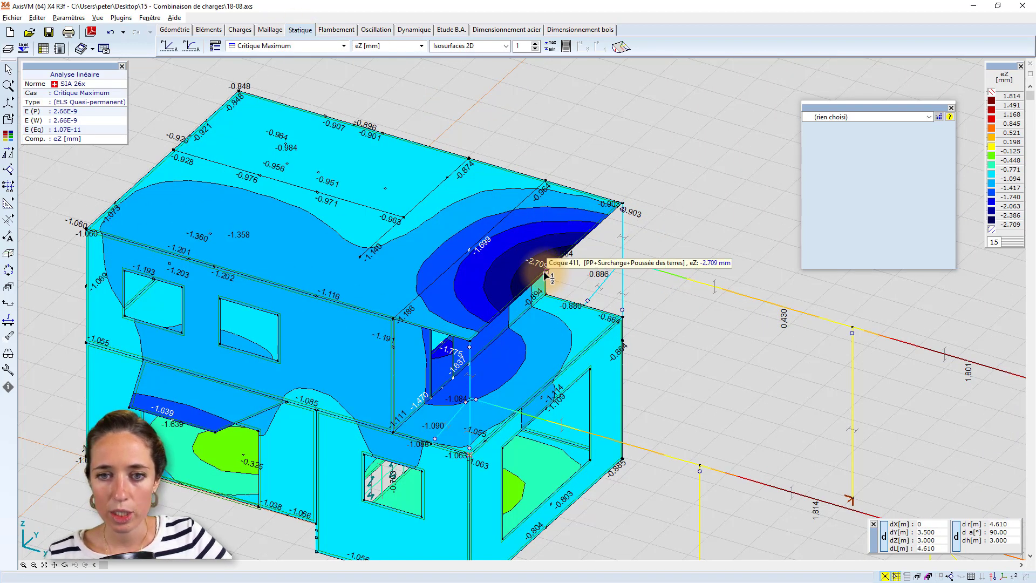
left_click(545, 273)
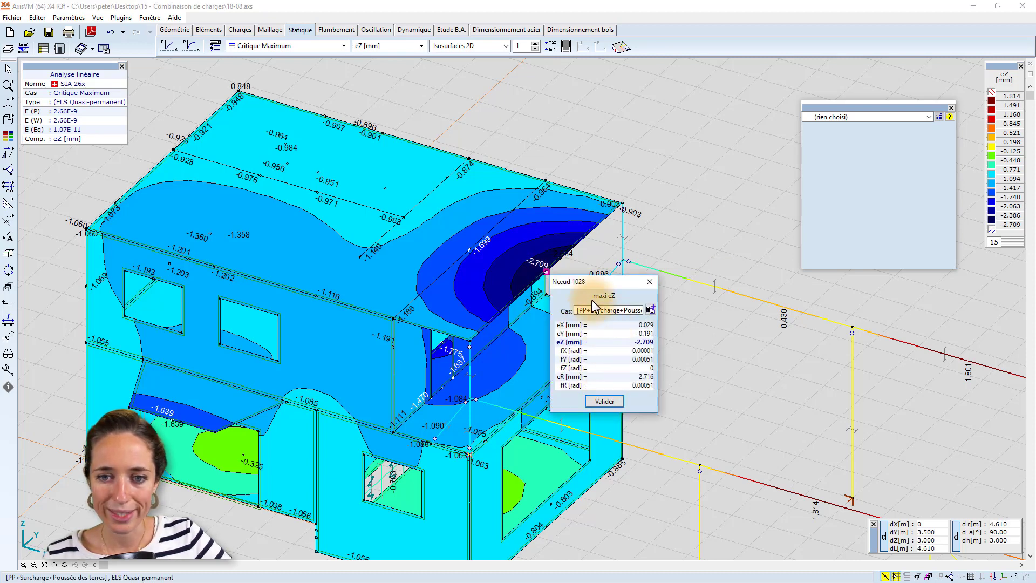
left_click_drag(588, 278, 471, 235)
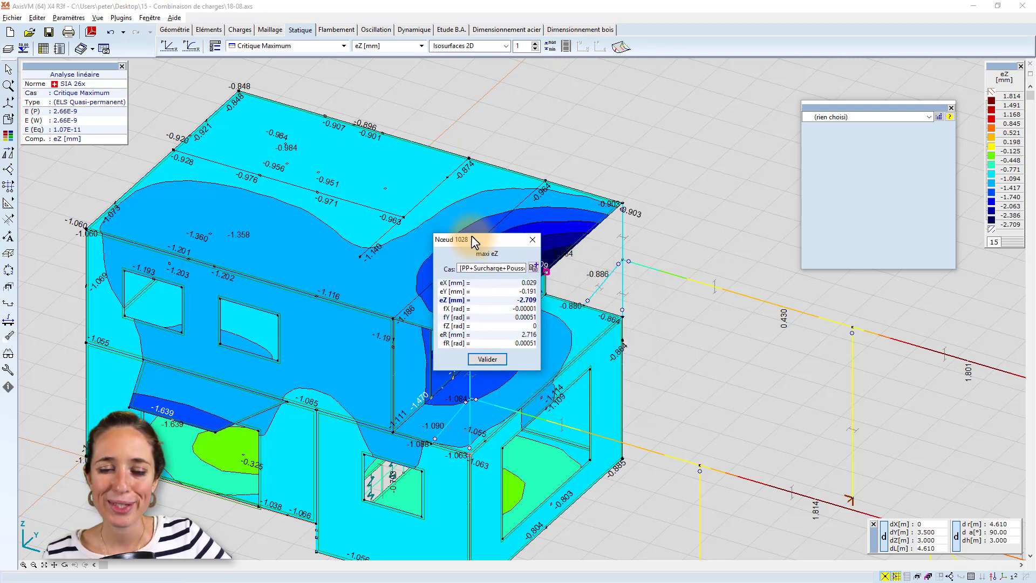
left_click(533, 268)
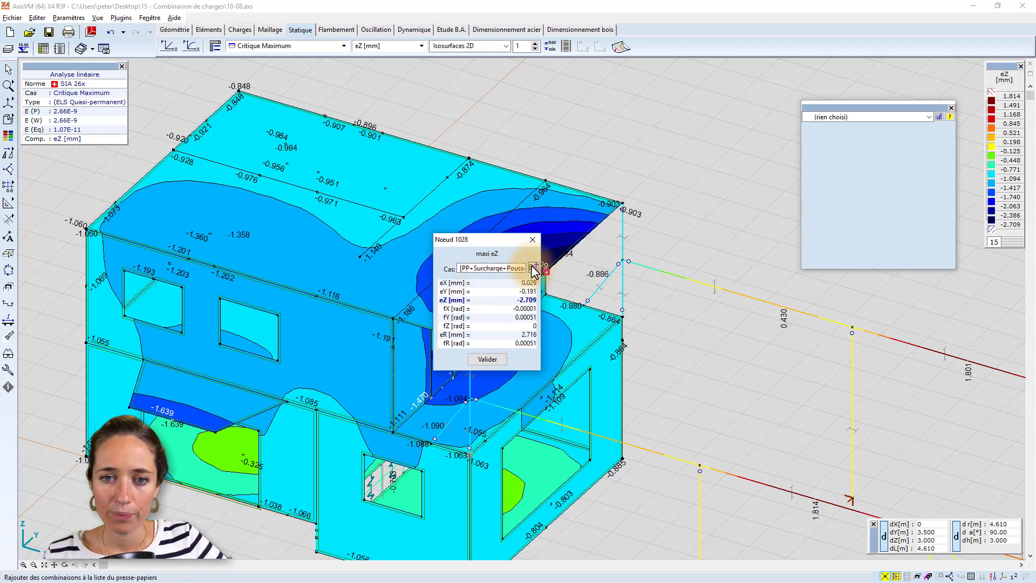
left_click(488, 359)
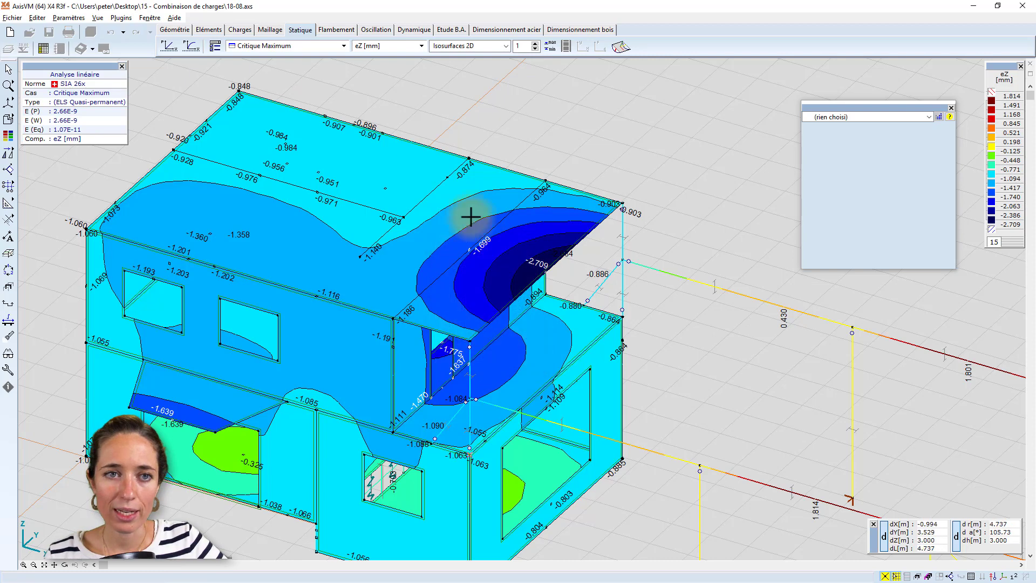
Delete all custom load combinations defined by load case.
left_click(240, 30)
left_click(191, 46)
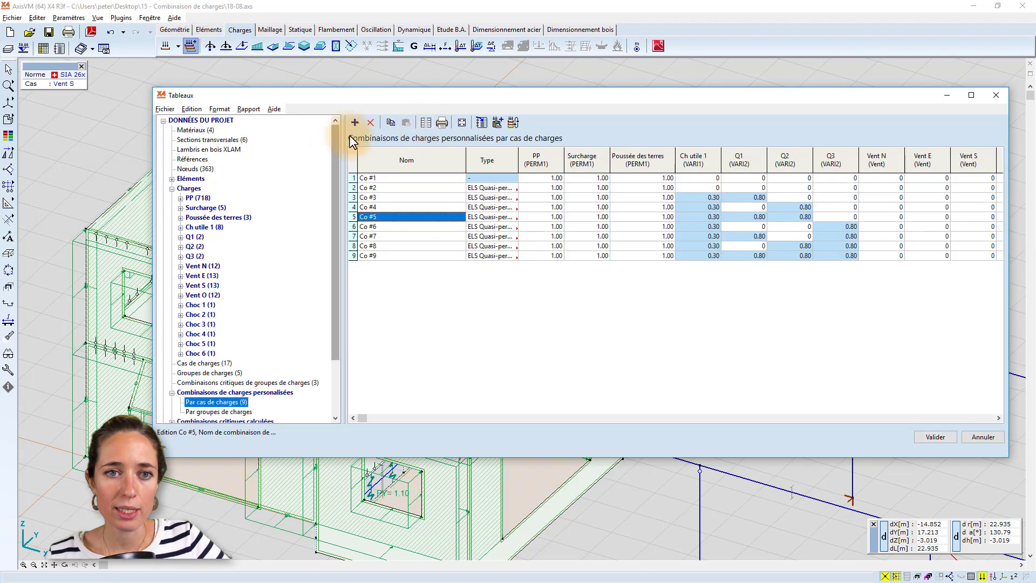
left_click(351, 157)
left_click(372, 123)
left_click(545, 304)
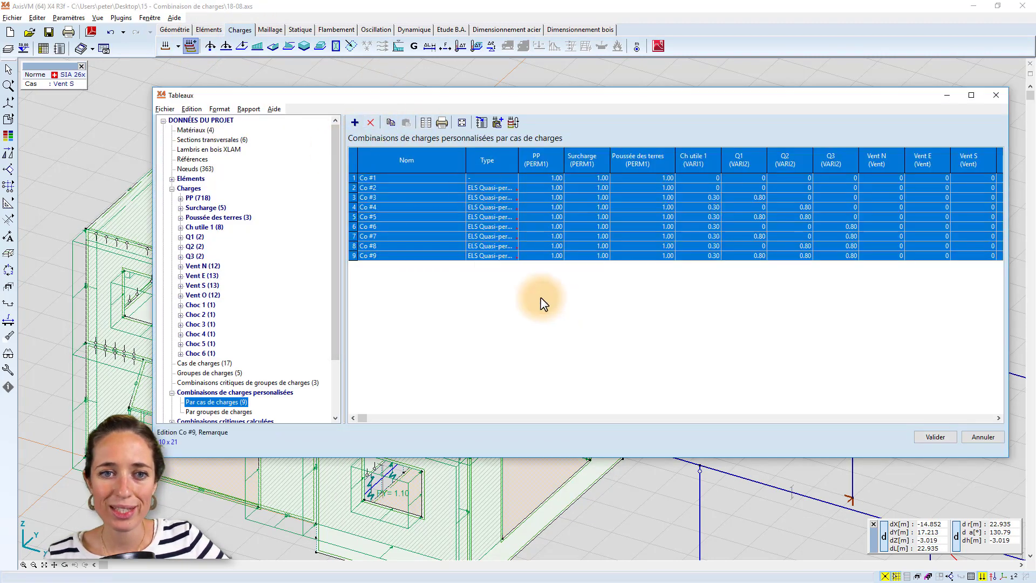
Insert the critical combination from the clipboard into the custom combinations by load case and return to the static results.
left_click(497, 124)
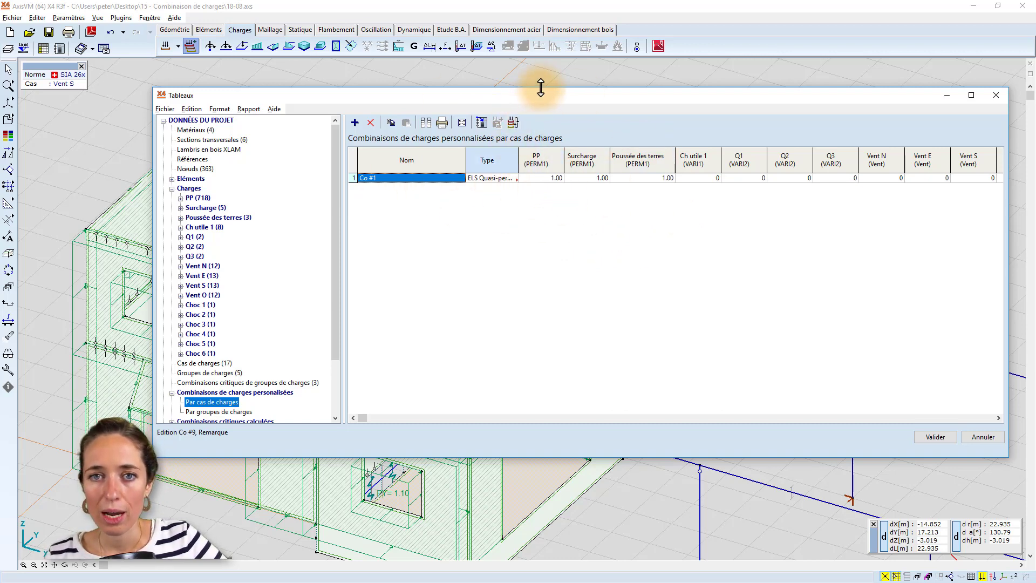
left_click_drag(541, 97, 479, 98)
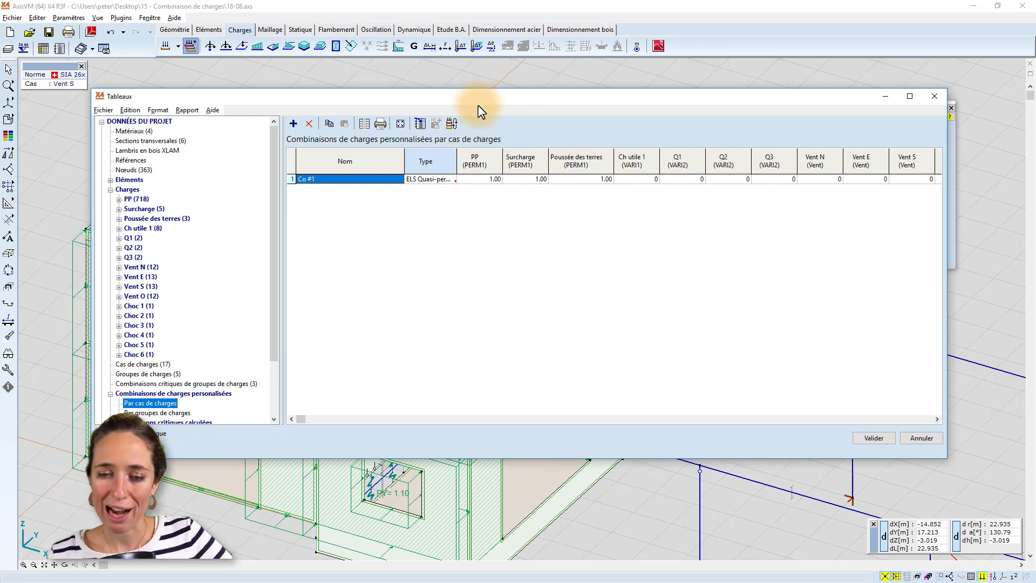
left_click(880, 438)
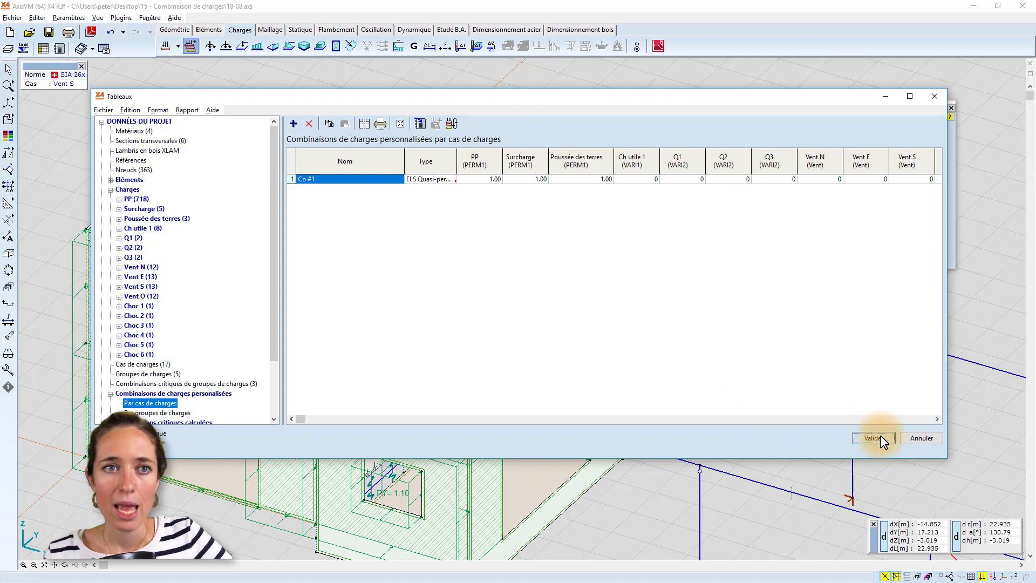
left_click(300, 31)
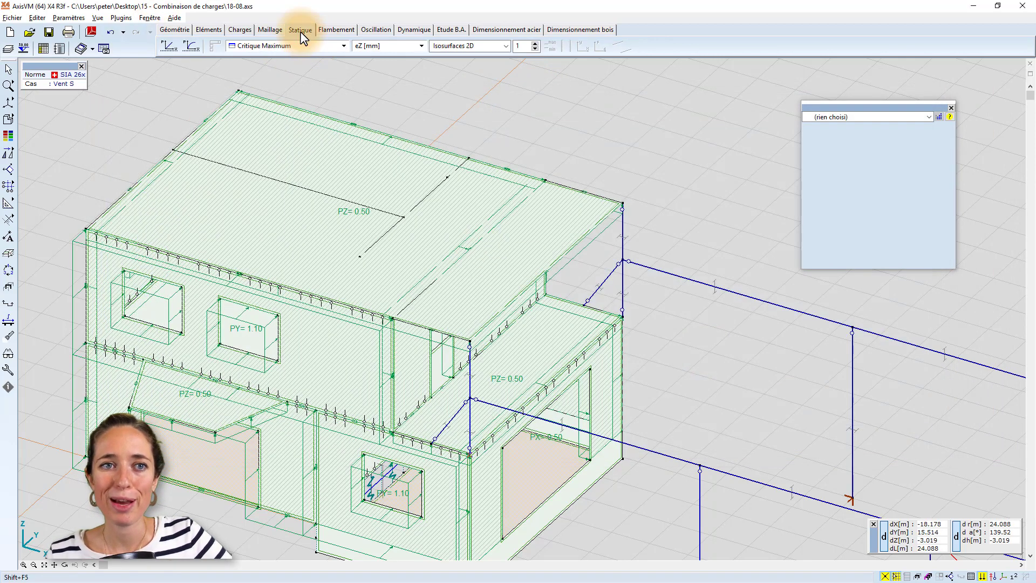
left_click(451, 319)
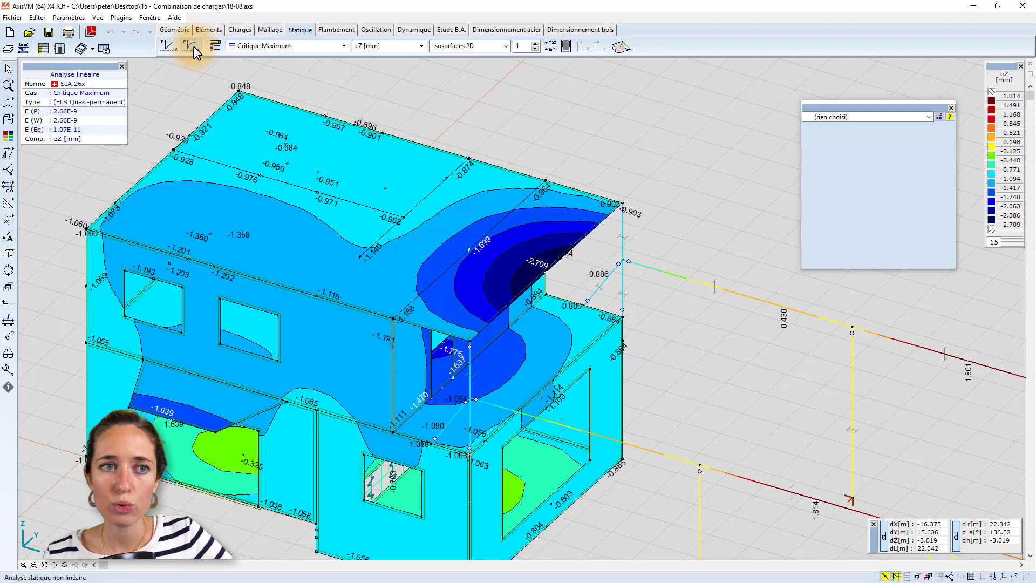
Set up a nonlinear static analysis with only the Co.#1 (ELS Quasi-permanent) combination selected, and cancel it.
left_click(193, 46)
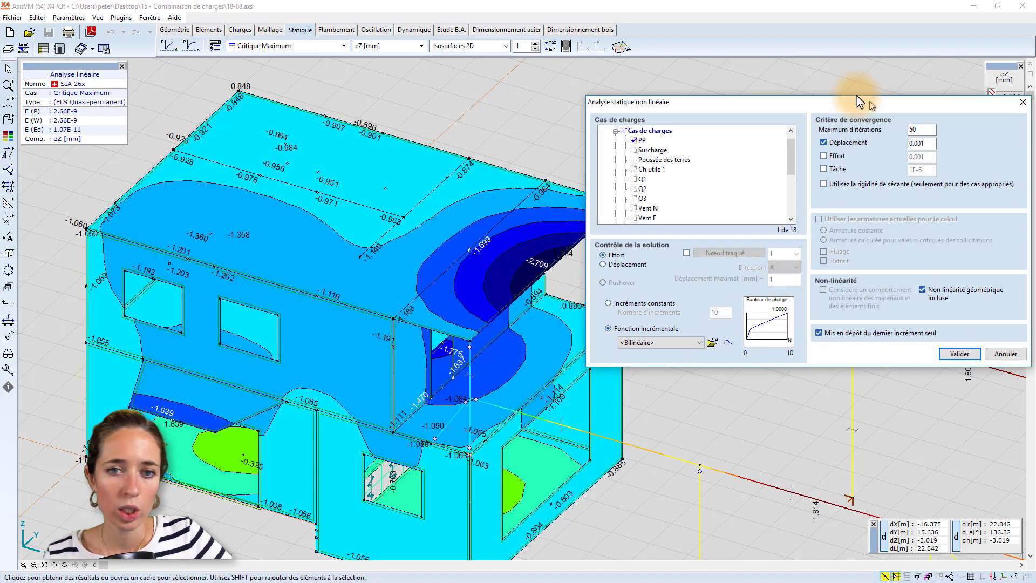
left_click_drag(856, 101, 832, 89)
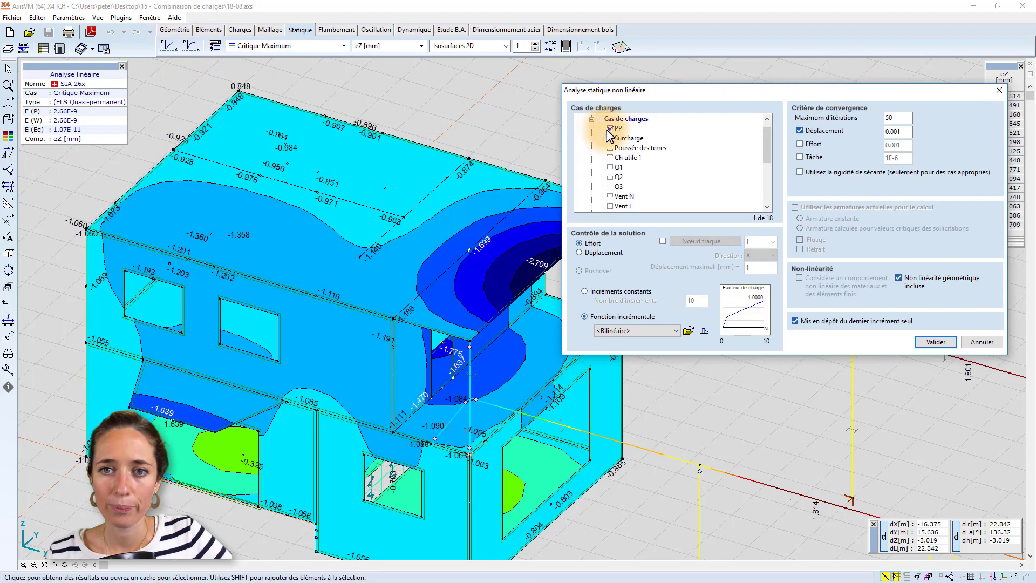
left_click(610, 130)
scroll(614, 138, "down", 5)
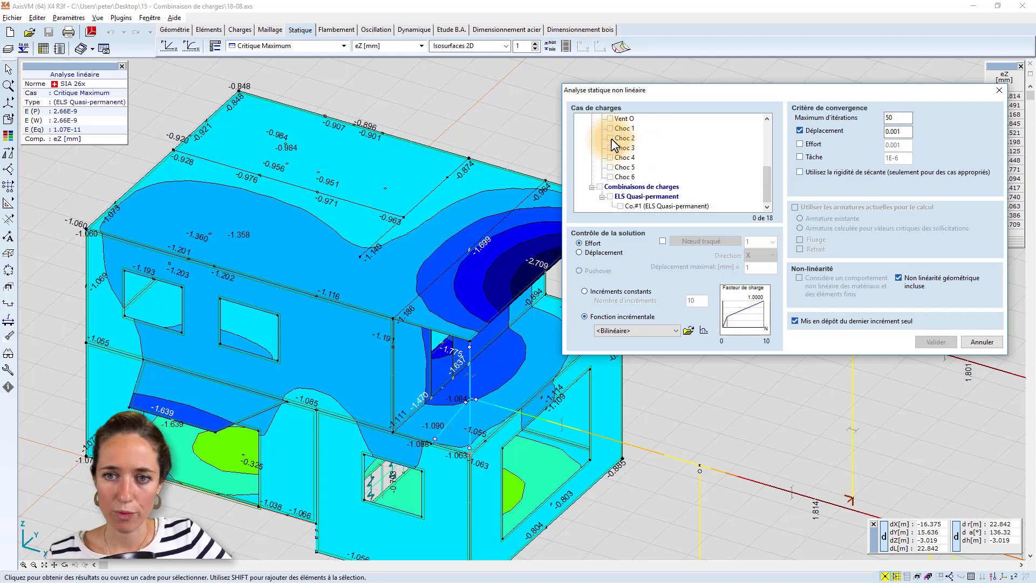
left_click(620, 206)
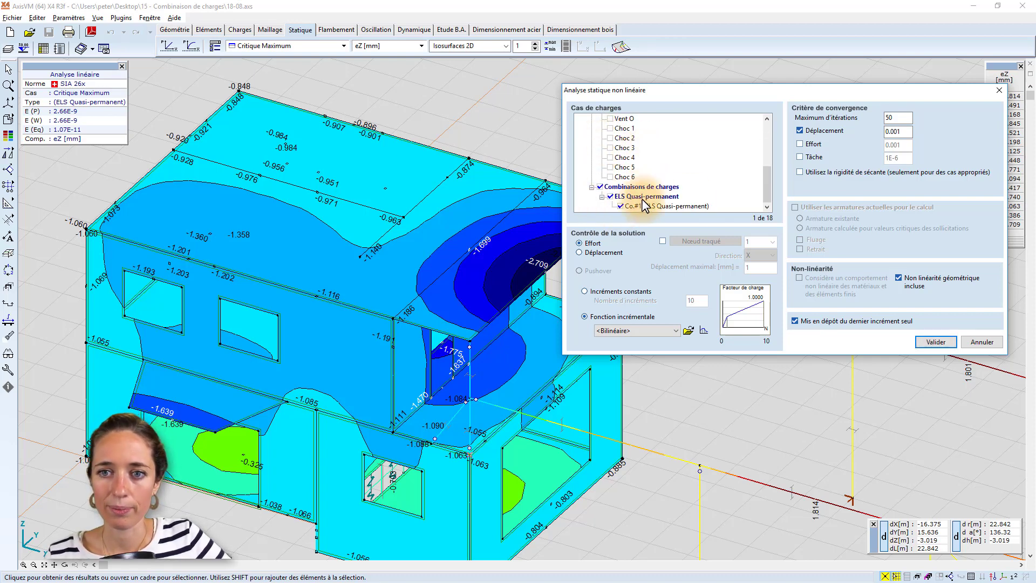
scroll(694, 201, "up", 3)
scroll(694, 201, "down", 3)
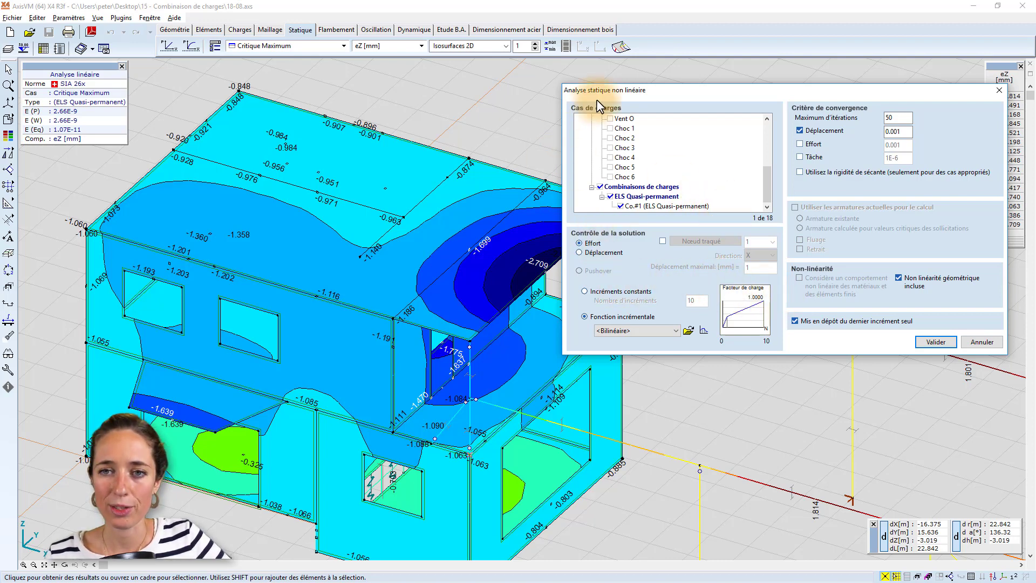
left_click_drag(718, 92, 580, 107)
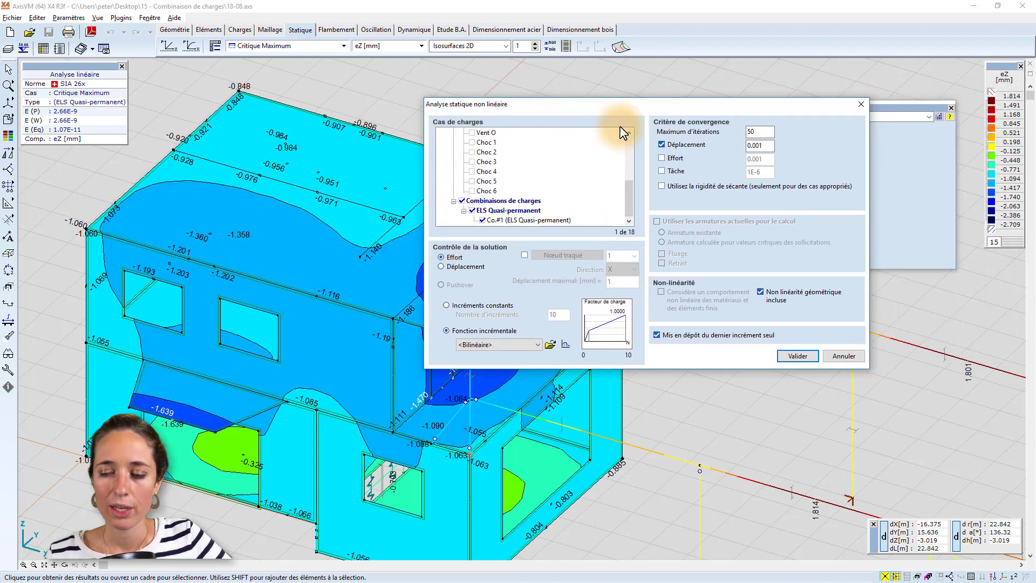
left_click(844, 356)
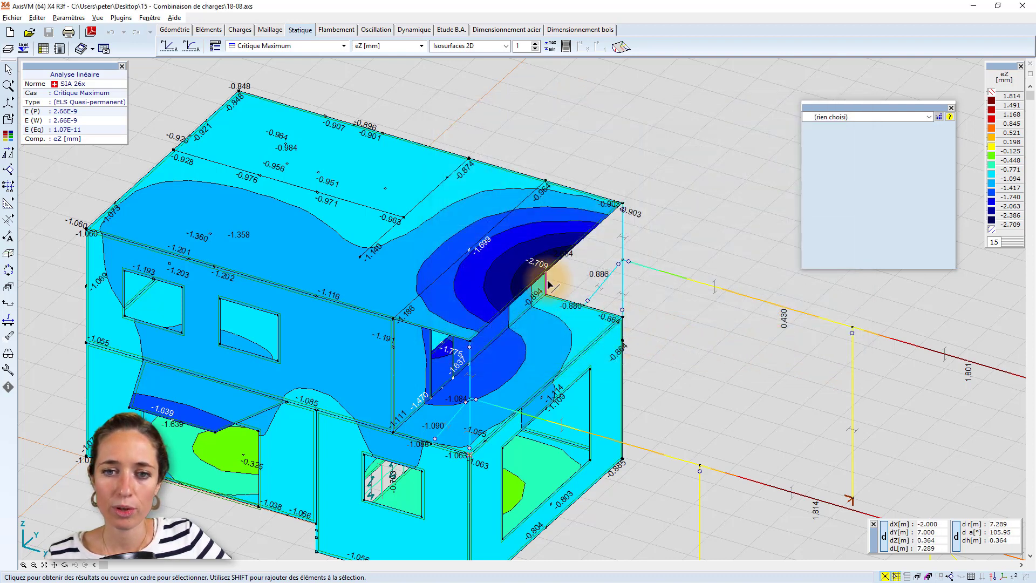